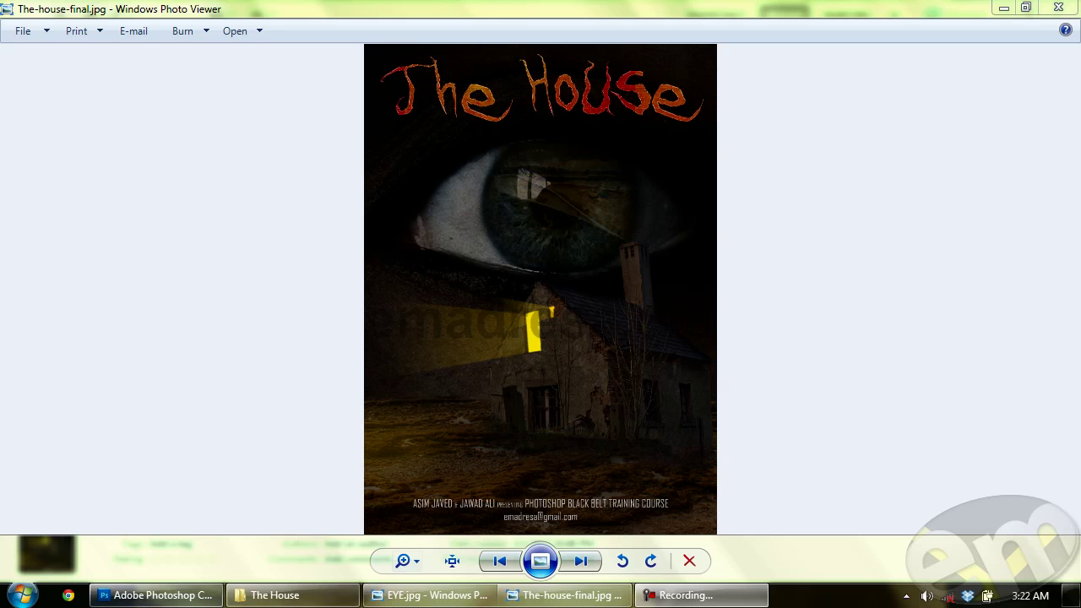
Step: Create a 1602 × 2231 px black-filled document, then return to the finished poster
left_click(153, 595)
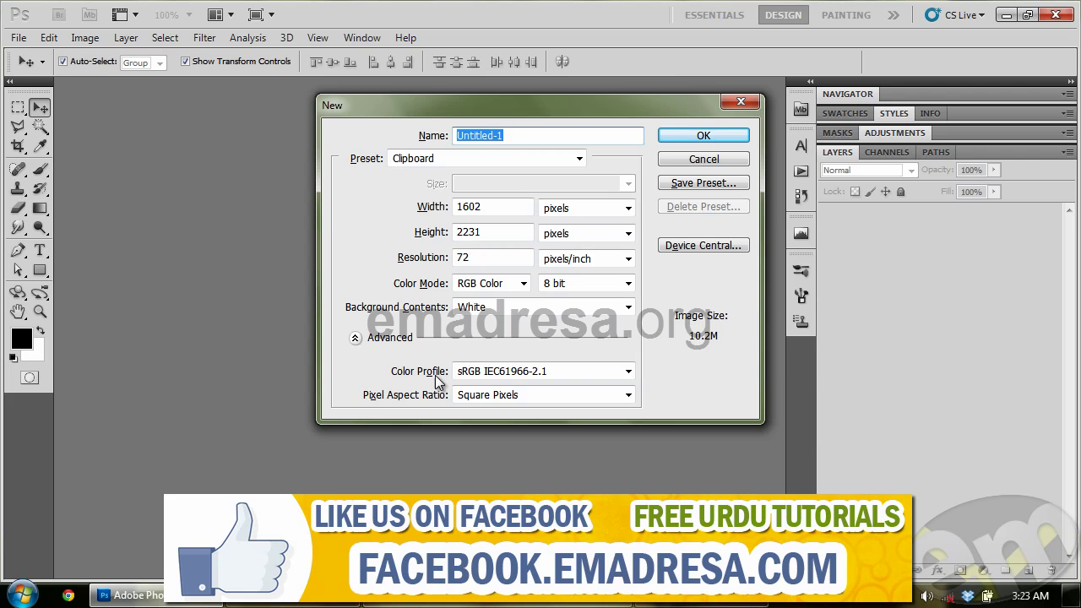
left_click(689, 133)
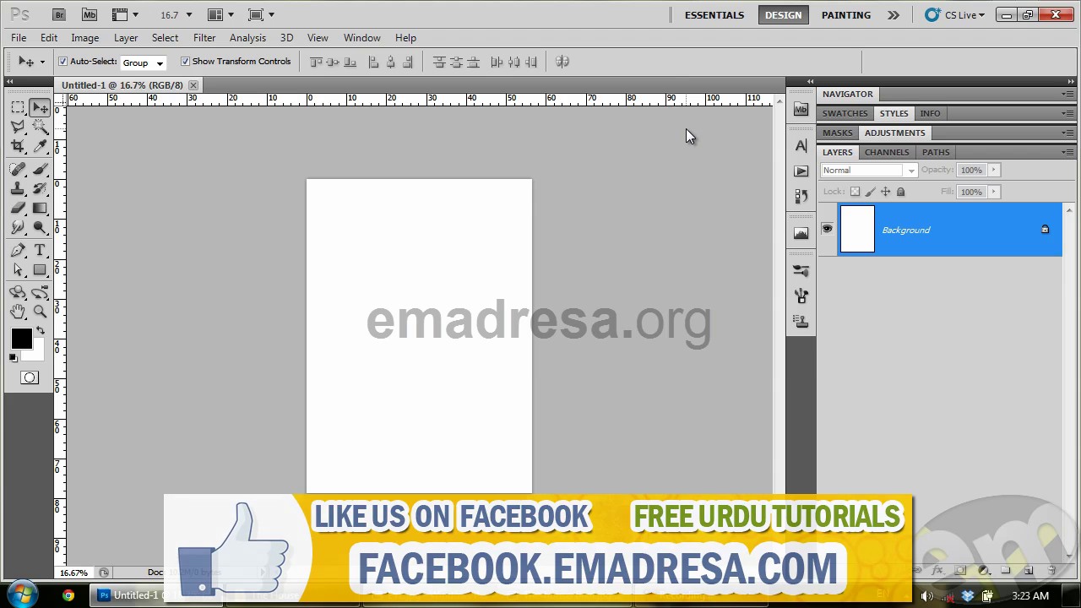
key("alt+BackSpace")
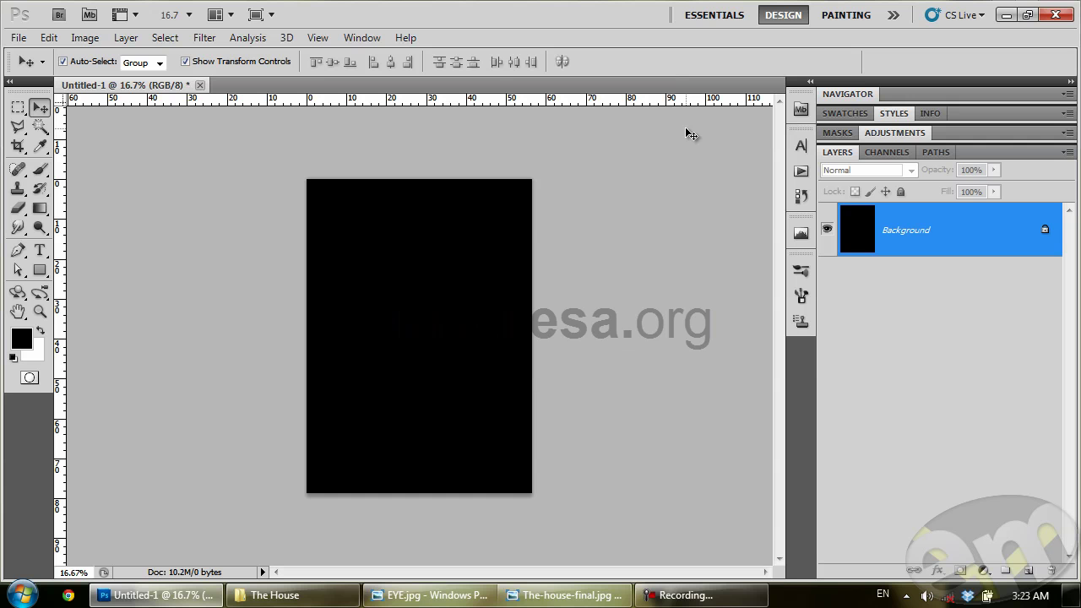
key("x")
key("x")
key("alt+Tab")
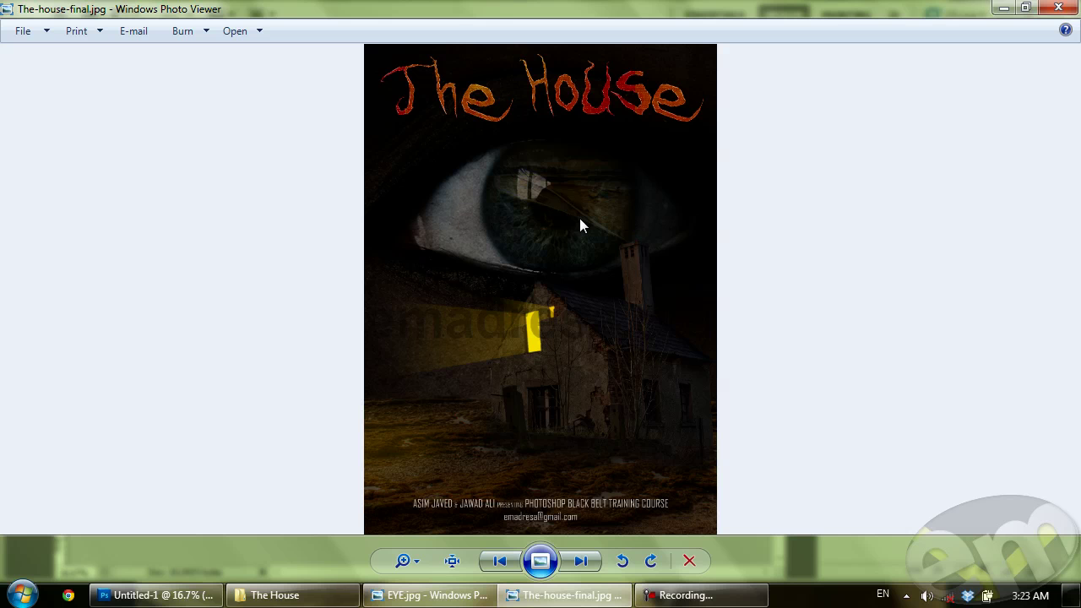
Step: Review EYE.jpg, Frank Knows.ttf, House.jpg, pic-2.jpg, texture.jpg and The house.psd in The House folder
left_click(287, 596)
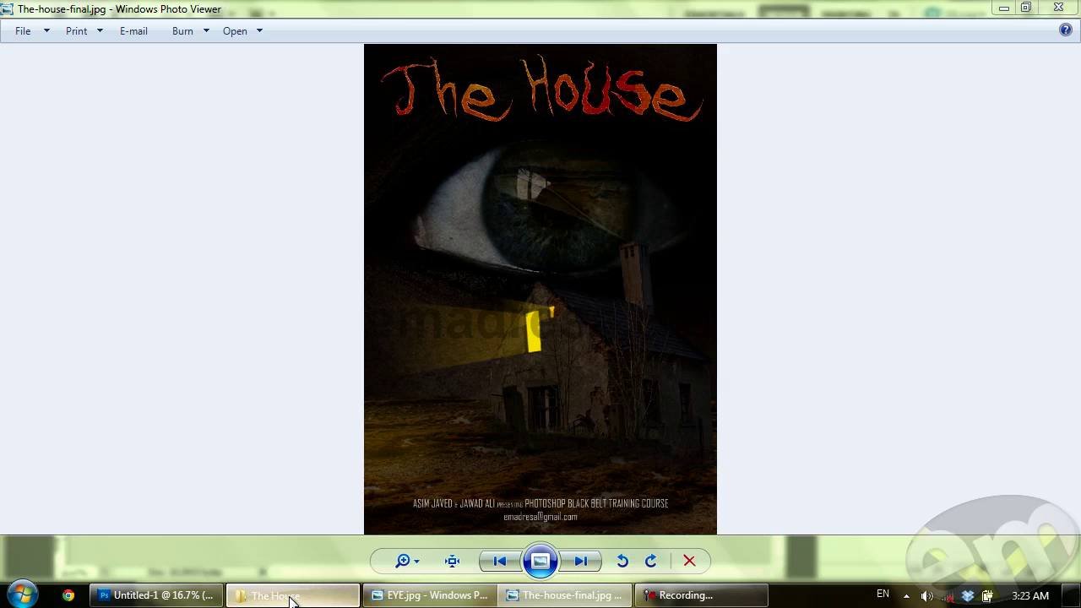
left_click(852, 339)
scroll(852, 340, "up", 2)
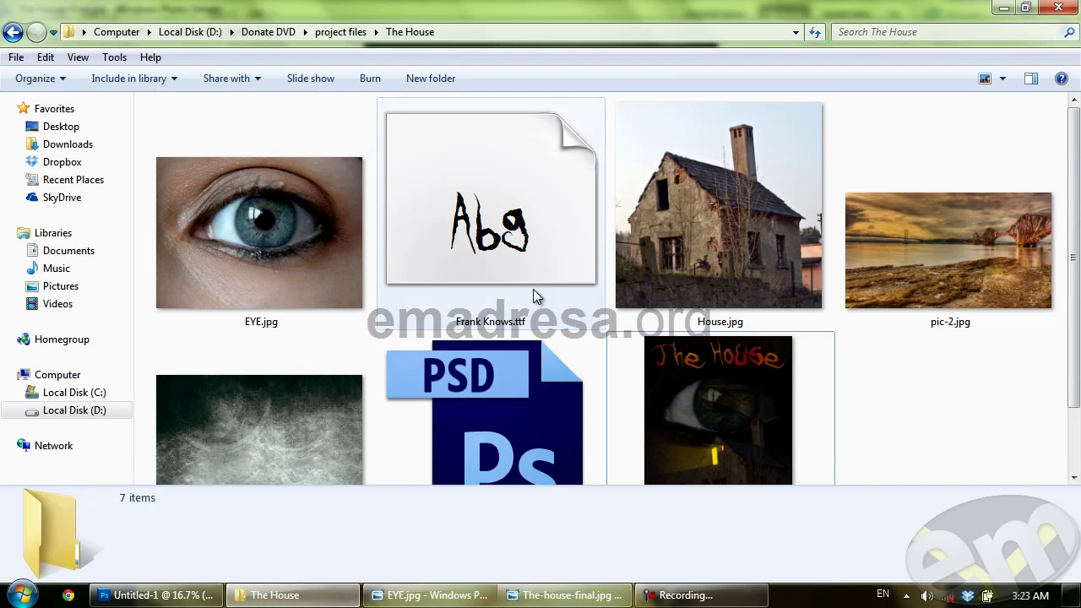
left_click(292, 213)
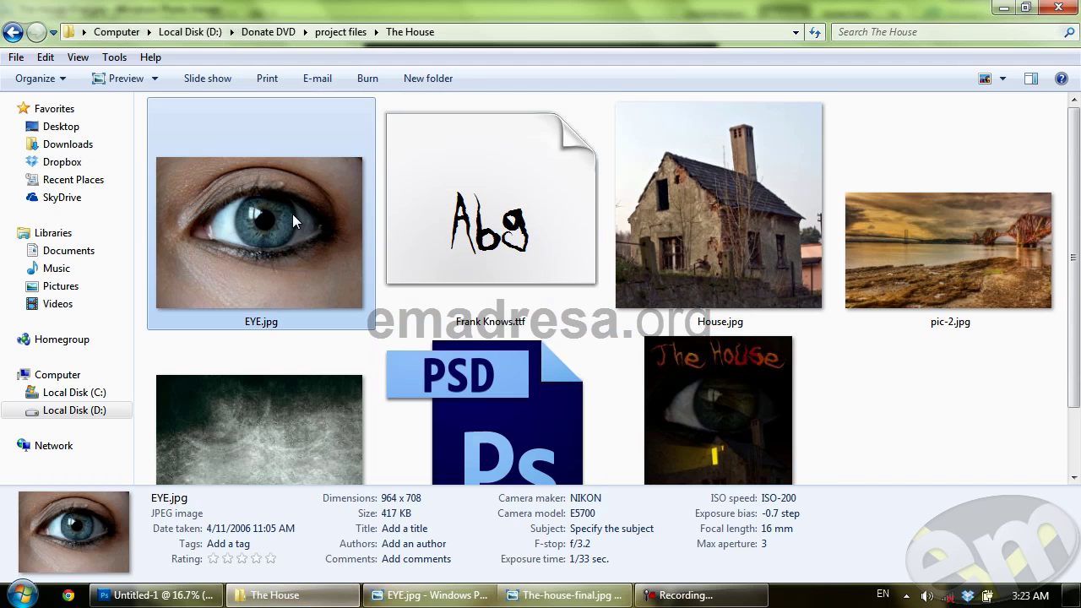
left_click(475, 240)
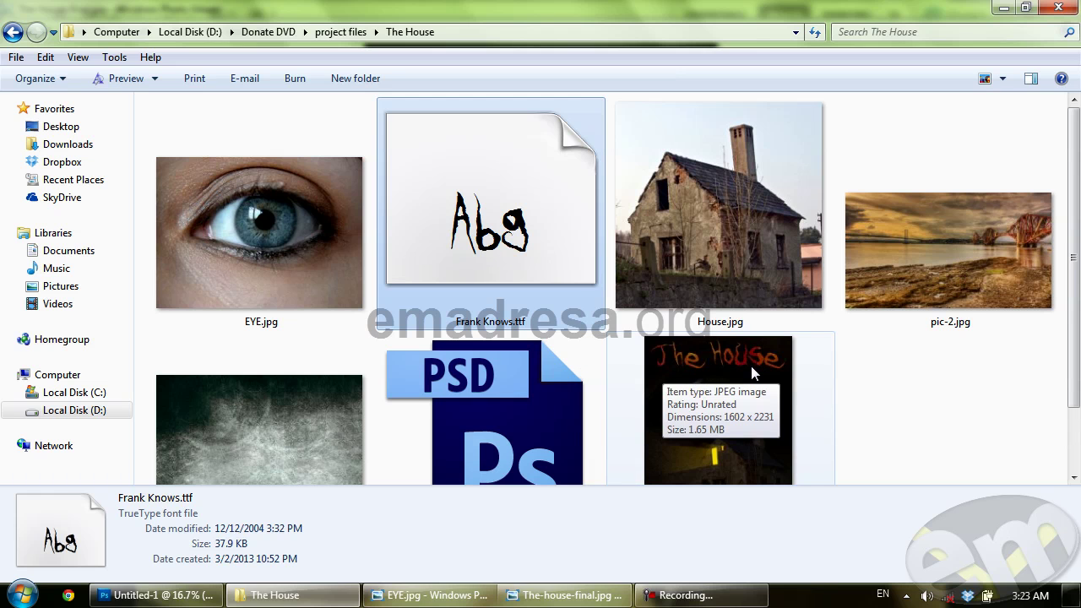
left_click(662, 234)
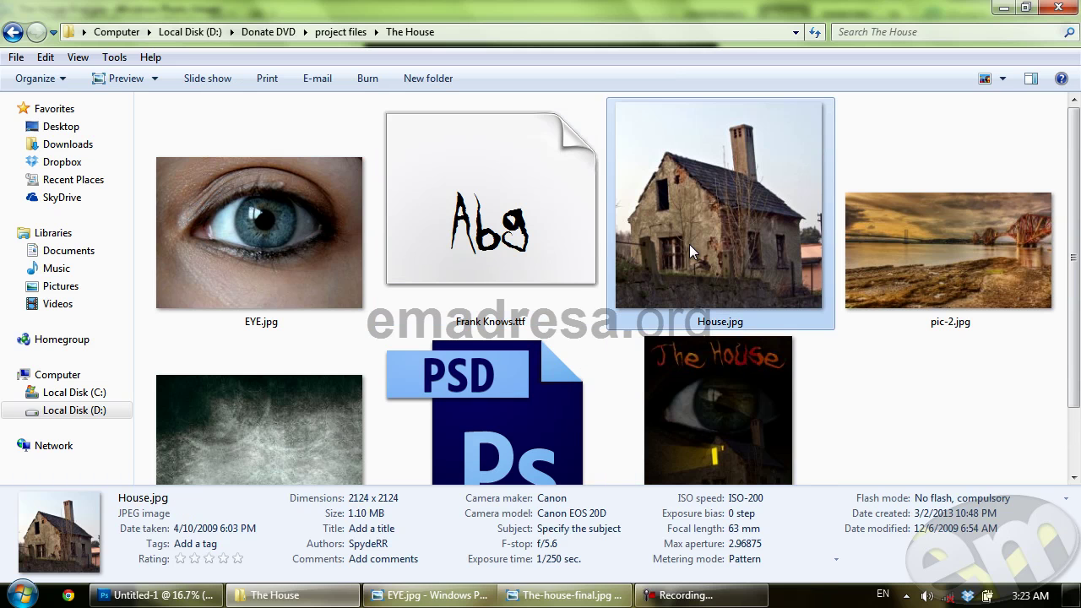
left_click(876, 251)
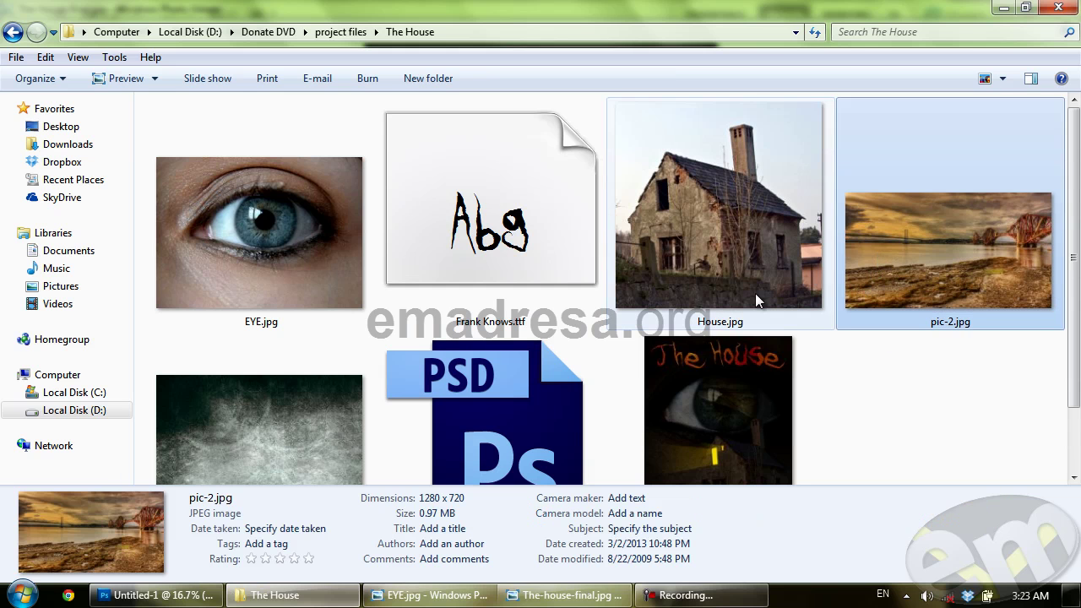
left_click(285, 391)
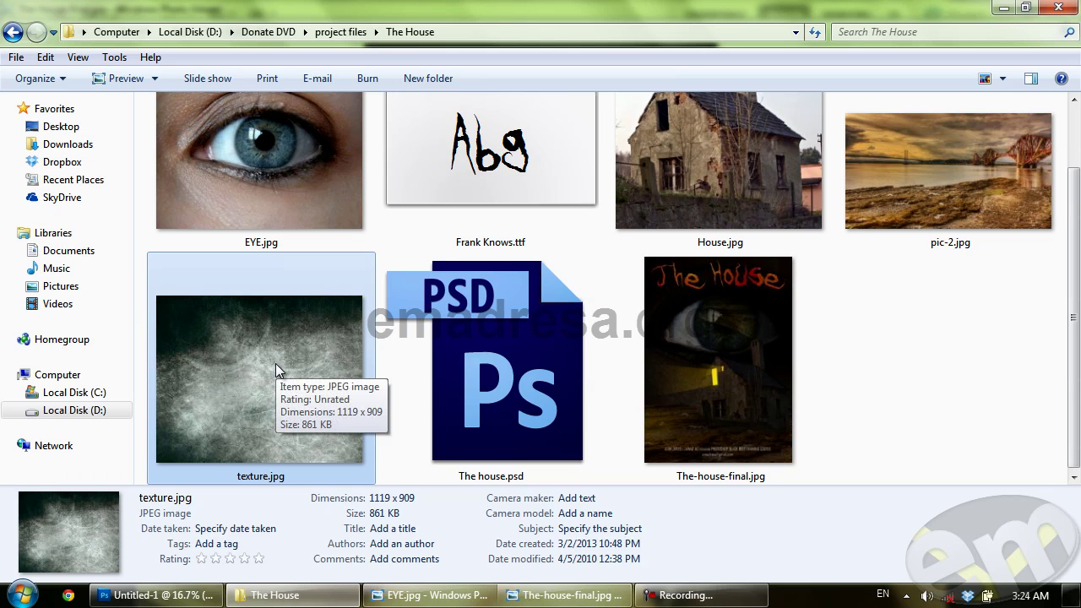
left_click(473, 341)
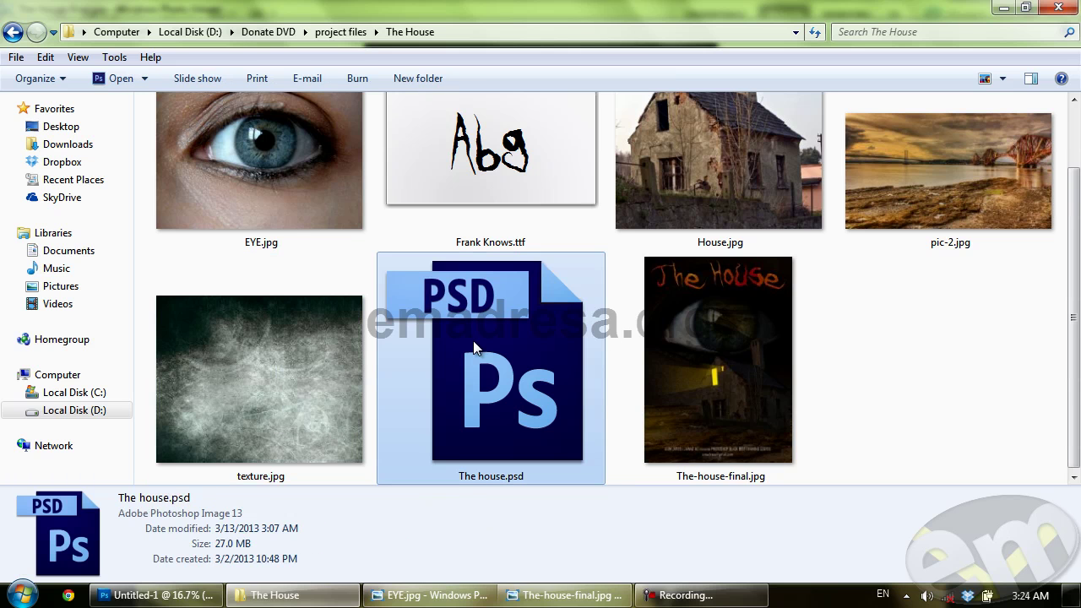
scroll(276, 212, "up", 1, "ctrl")
left_click(288, 282)
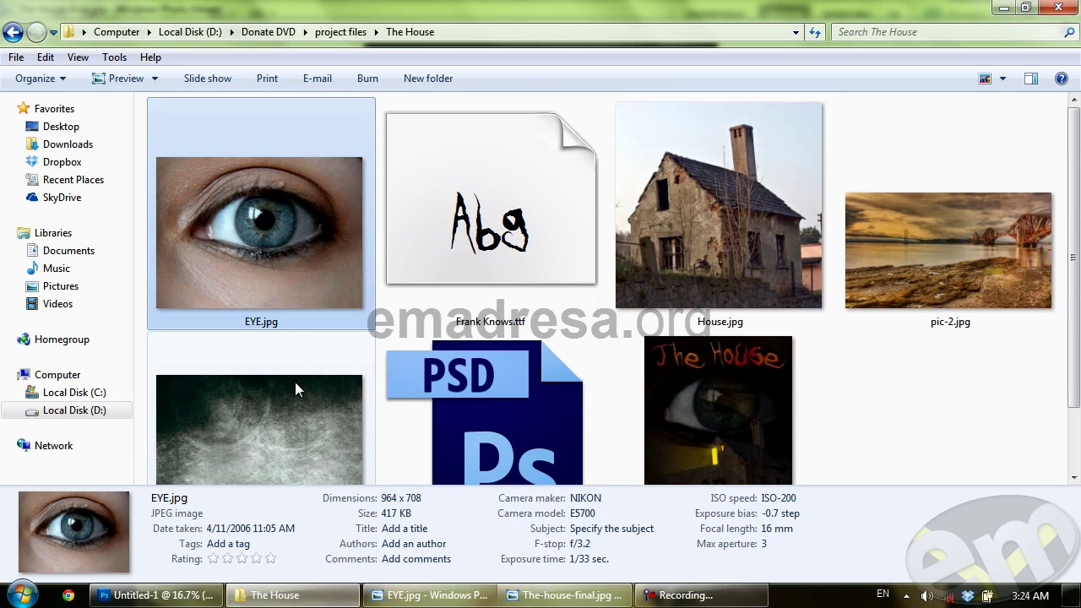
Step: Open EYE.jpg in Photoshop and zoom in on the skin above the eye
left_click_drag(267, 281, 438, 92)
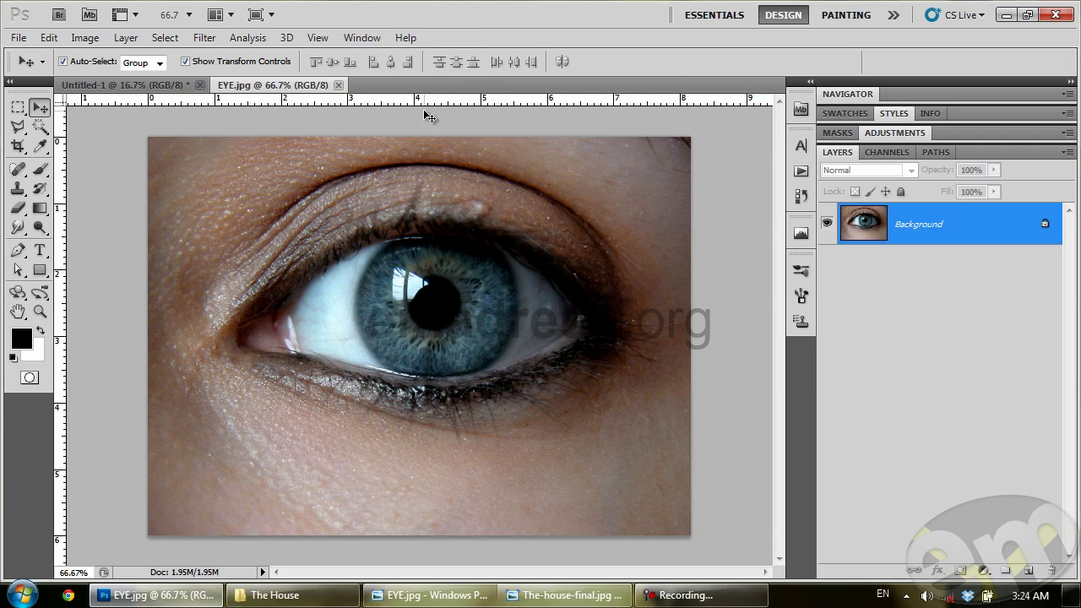
left_click(40, 312)
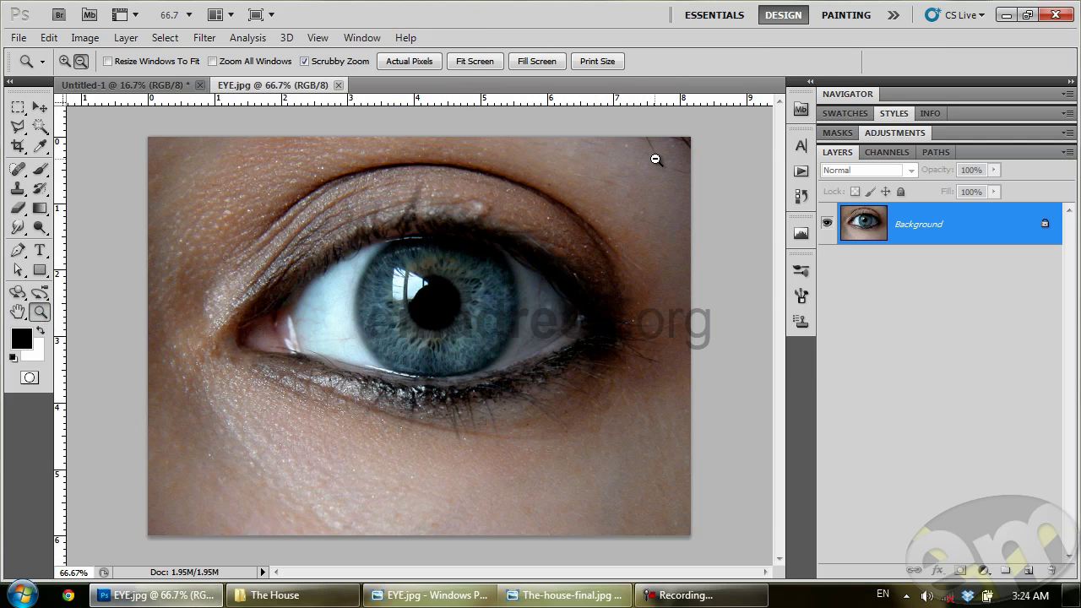
mouse_move(657, 169)
left_mouse_down()
mouse_move(715, 229)
mouse_move(490, 321)
left_mouse_up()
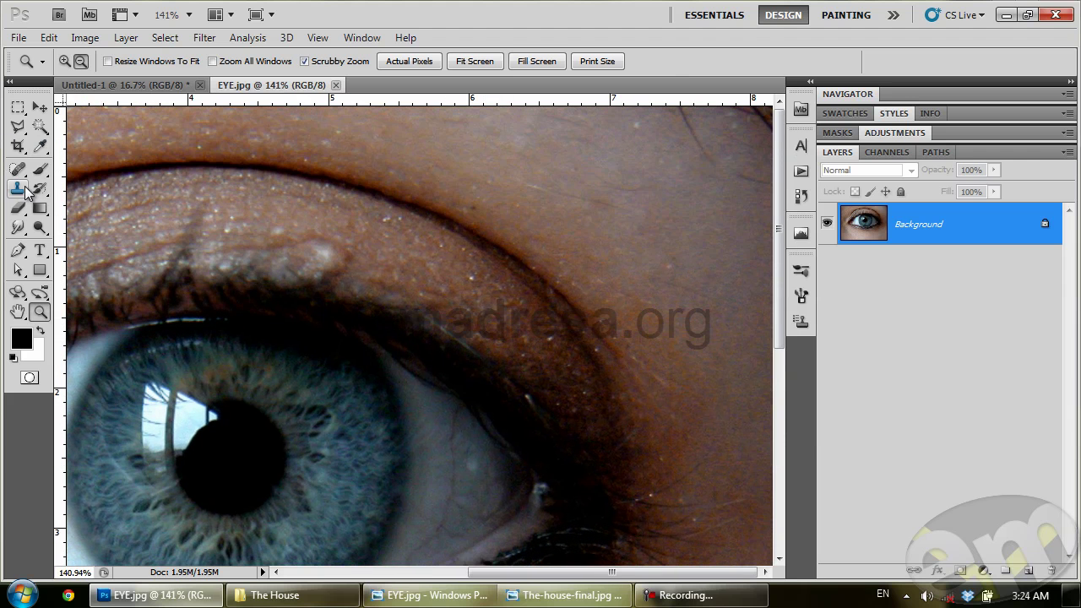
Step: Heal four blemishes with the Content-Aware Spot Healing Brush, then zoom back out
left_click(18, 169)
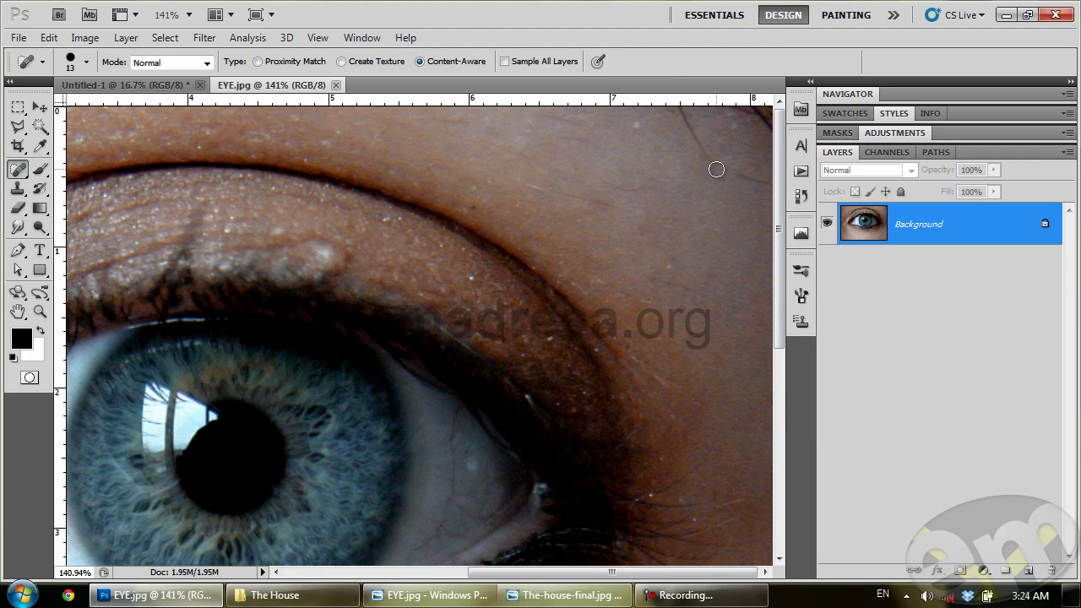
left_click_drag(716, 169, 674, 114)
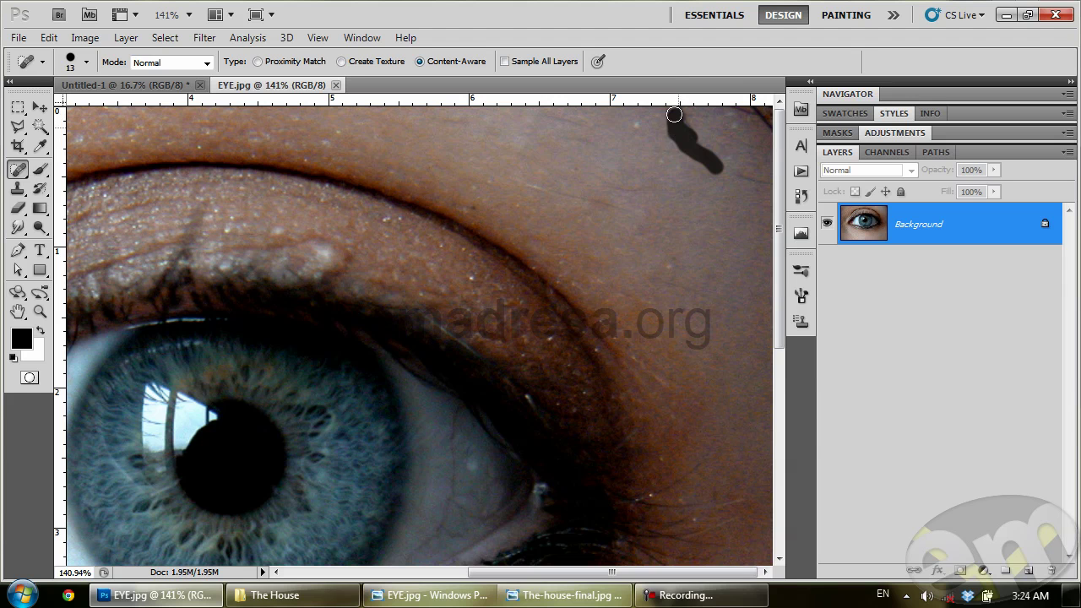
left_click_drag(674, 114, 682, 116)
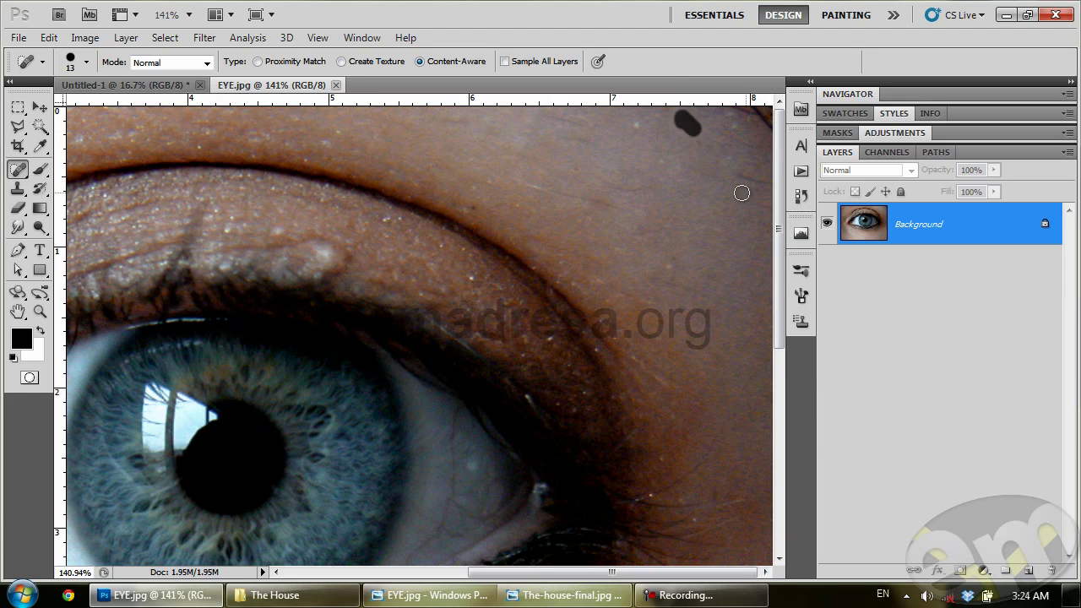
left_click_drag(742, 182, 764, 182)
left_click_drag(765, 118, 727, 110)
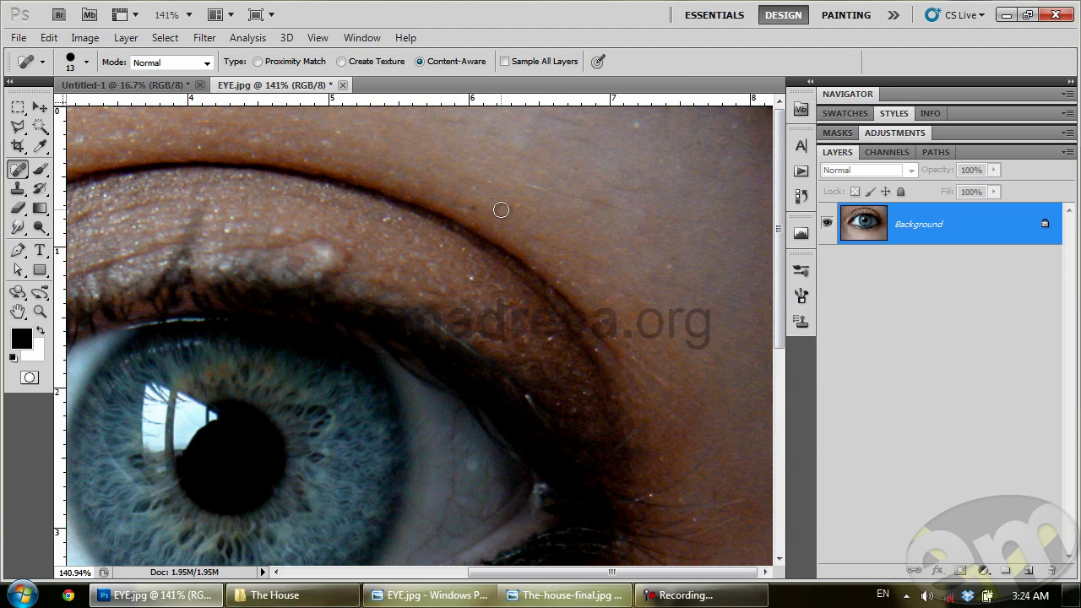
left_click(40, 312)
mouse_move(303, 342)
left_mouse_down()
mouse_move(261, 321)
mouse_move(244, 292)
mouse_move(278, 275)
left_mouse_up()
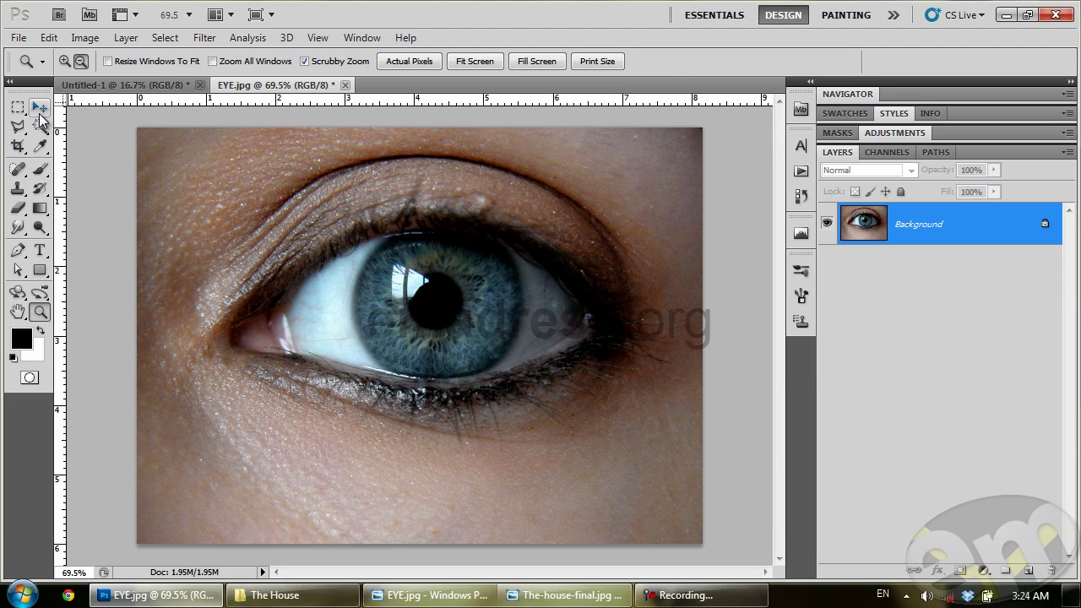
left_click(39, 110)
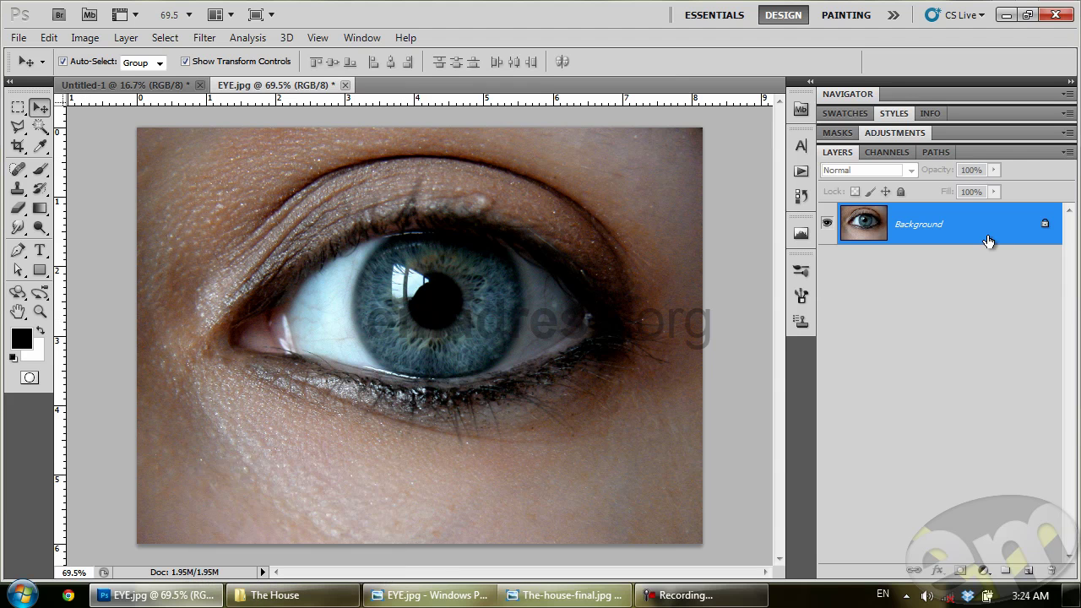
Step: Duplicate the eye layer, desaturate the copy, and set Layer 1 to Overlay blend mode
key("ctrl+j")
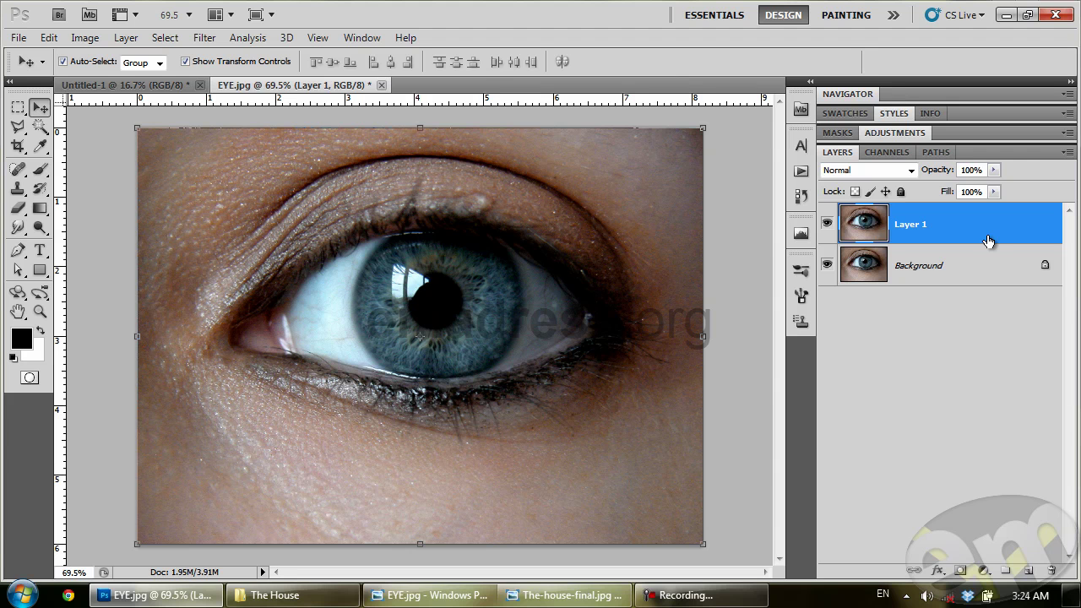
key("ctrl+shift+u")
left_click(858, 171)
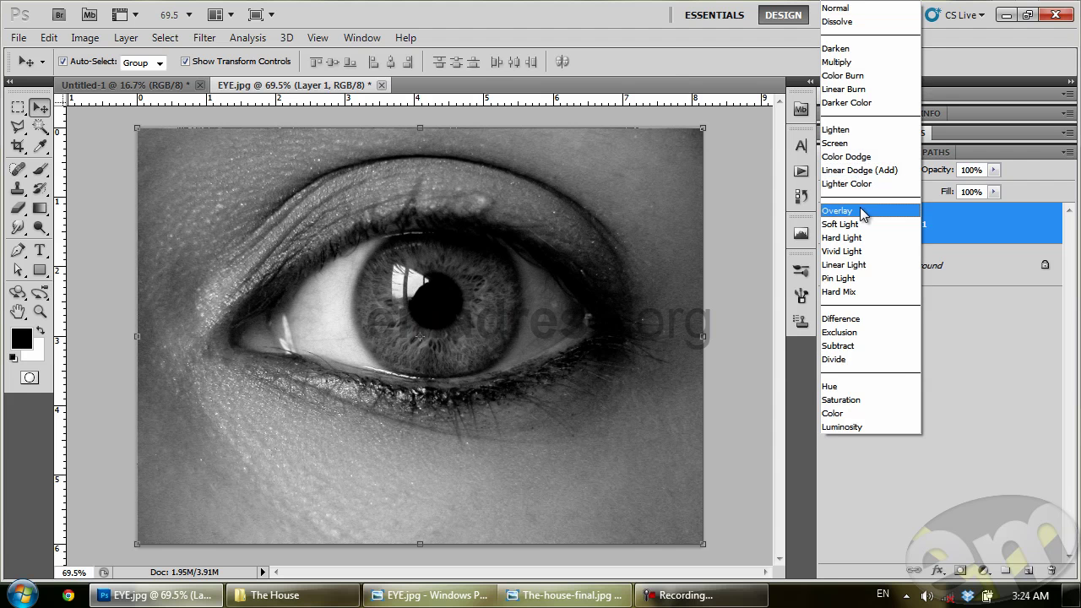
left_click(858, 213)
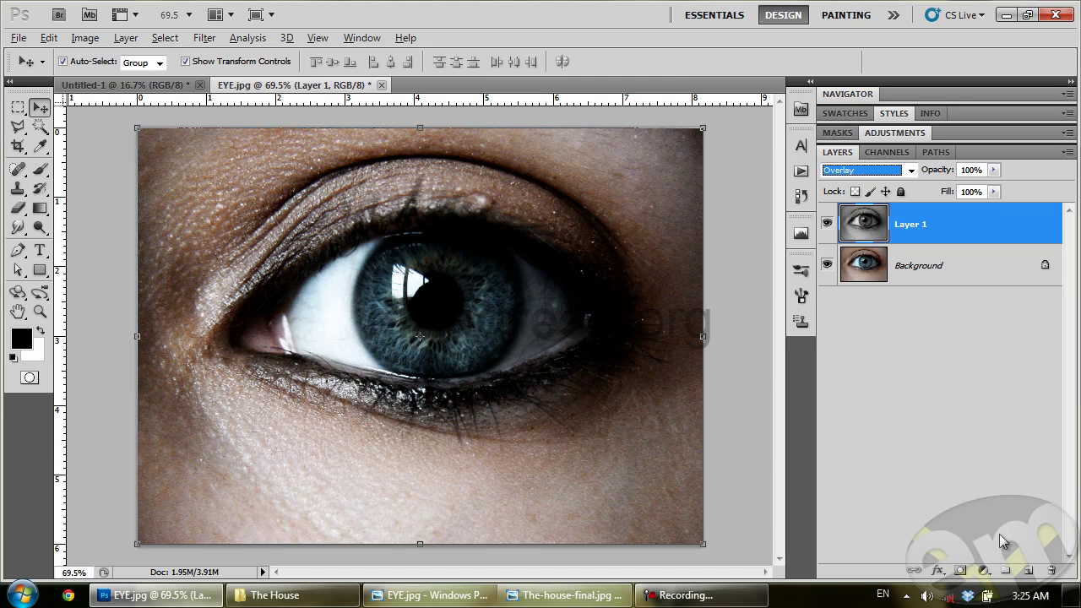
left_click(983, 570)
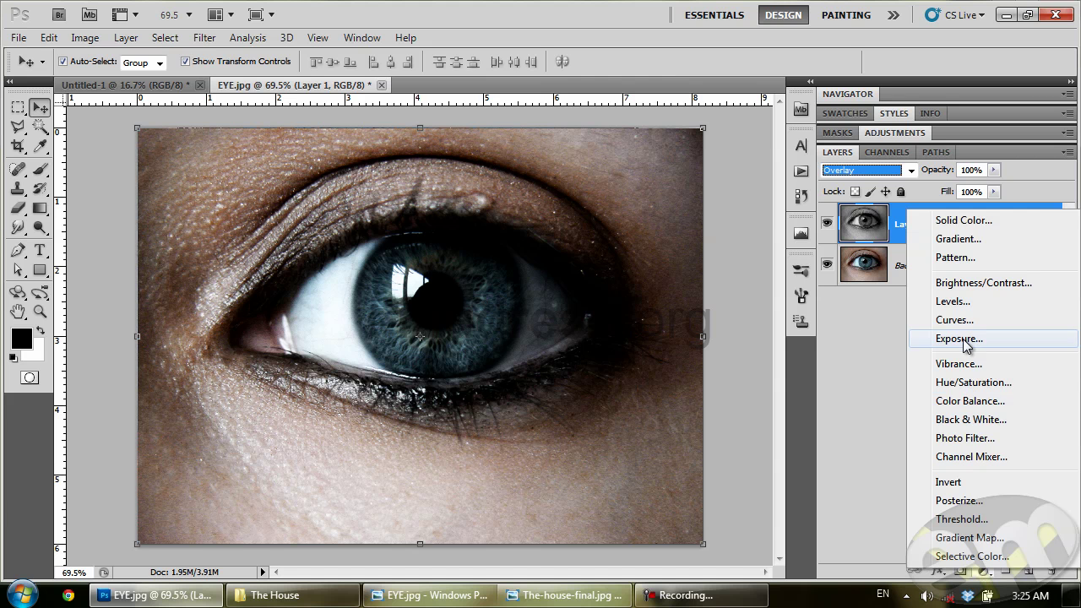
Step: Add a Levels 1 adjustment with black input 19, hide it, and select Layer 1
left_click(965, 304)
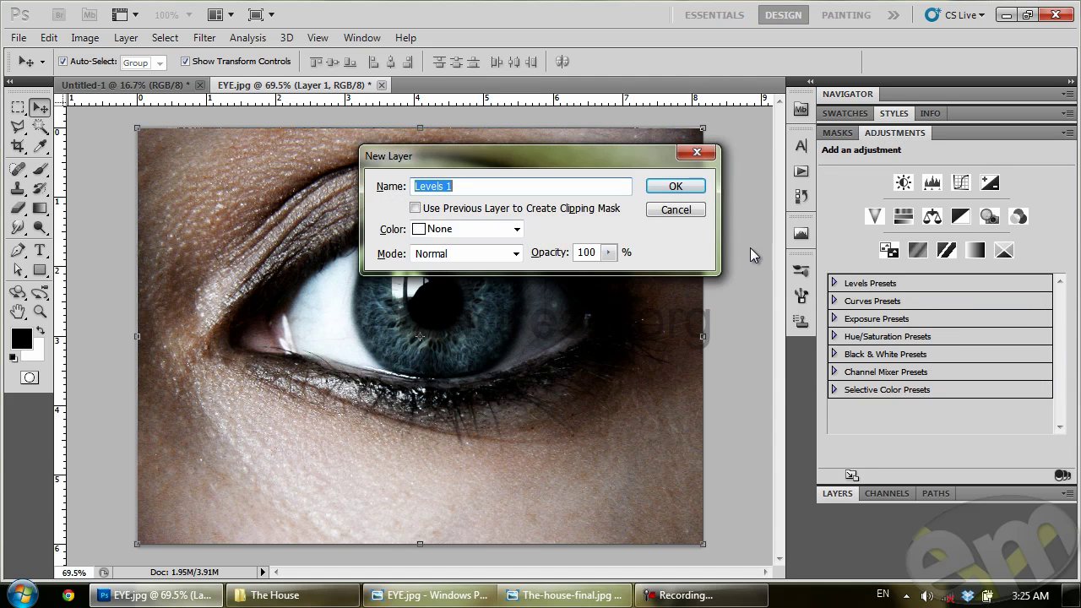
left_click(675, 186)
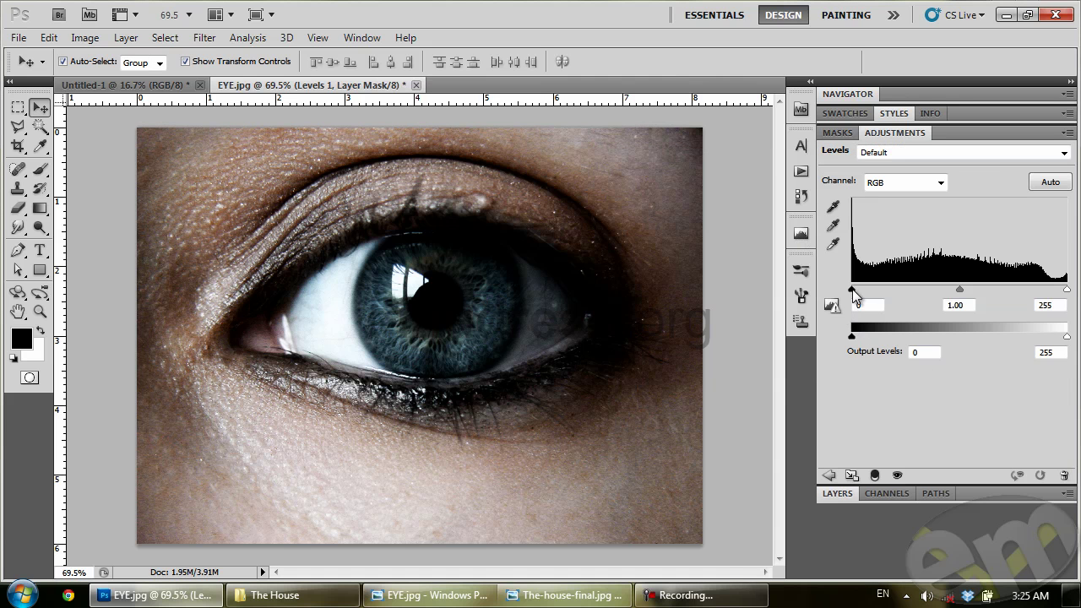
left_click_drag(850, 288, 867, 286)
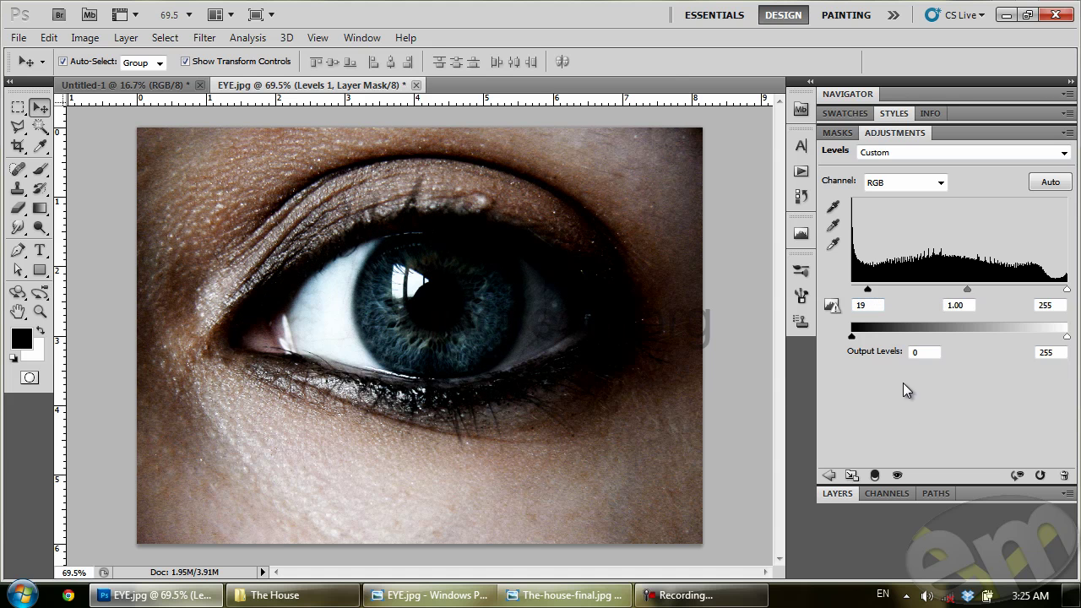
left_click(846, 494)
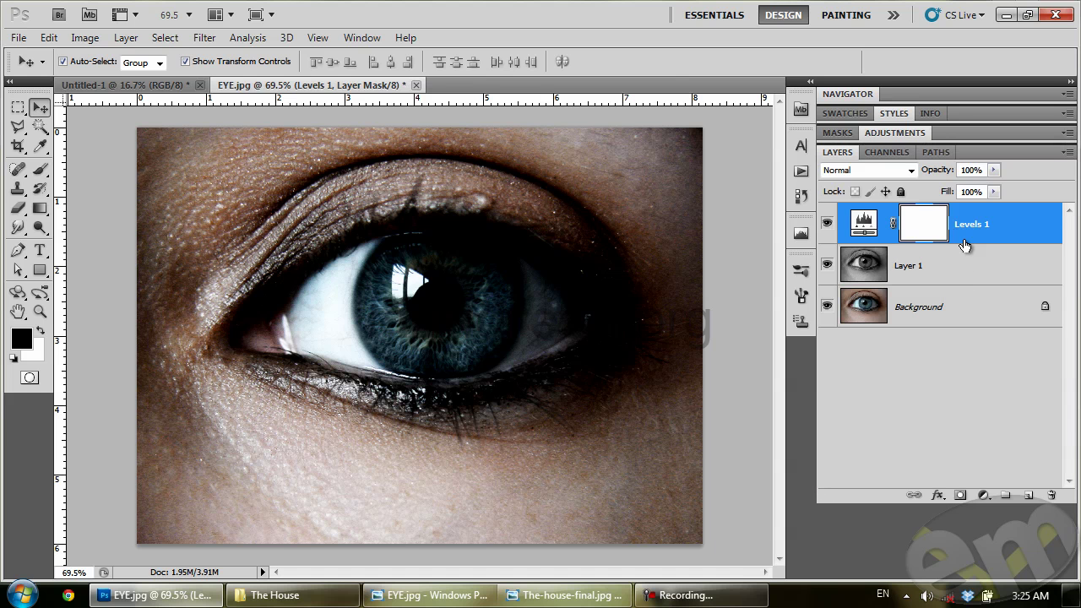
left_click(826, 224)
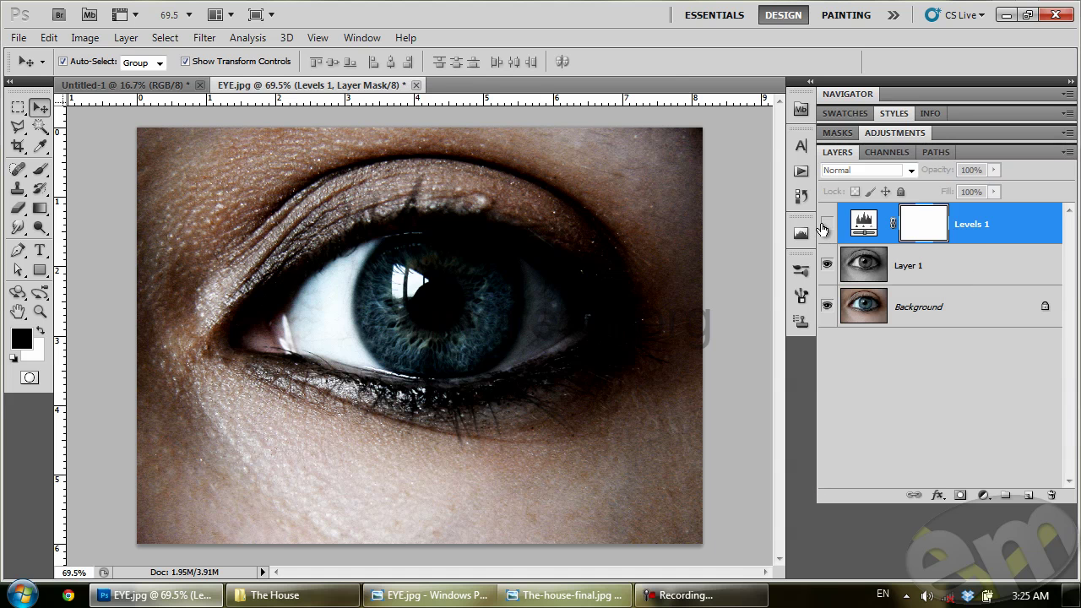
left_click(826, 224)
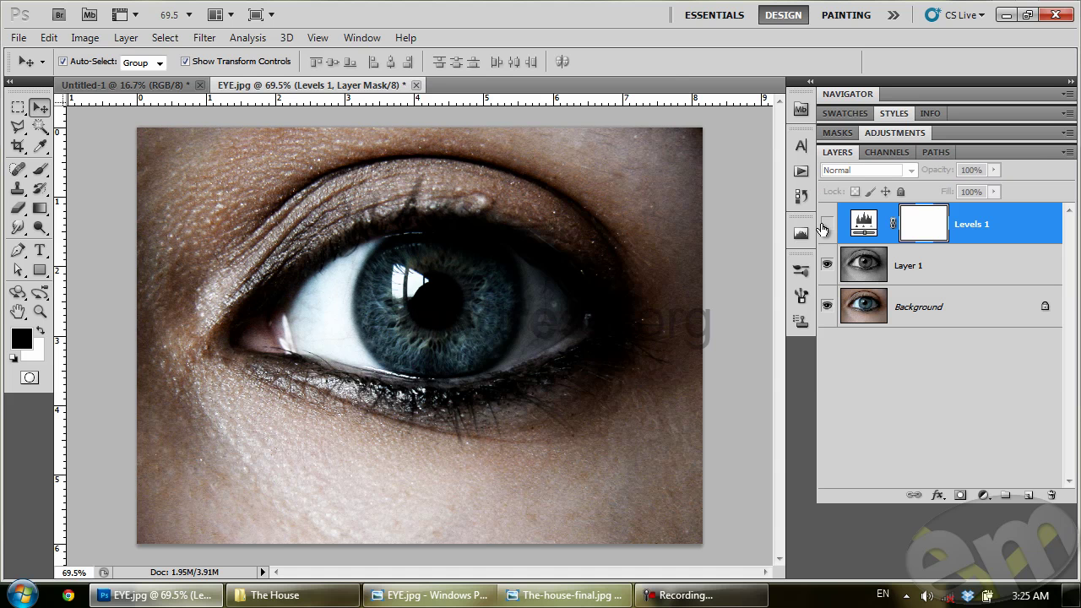
left_click(938, 268)
Step: Place texture.jpg over the eye, stretch it to fill the canvas, and blend it in Overlay
left_click(275, 595)
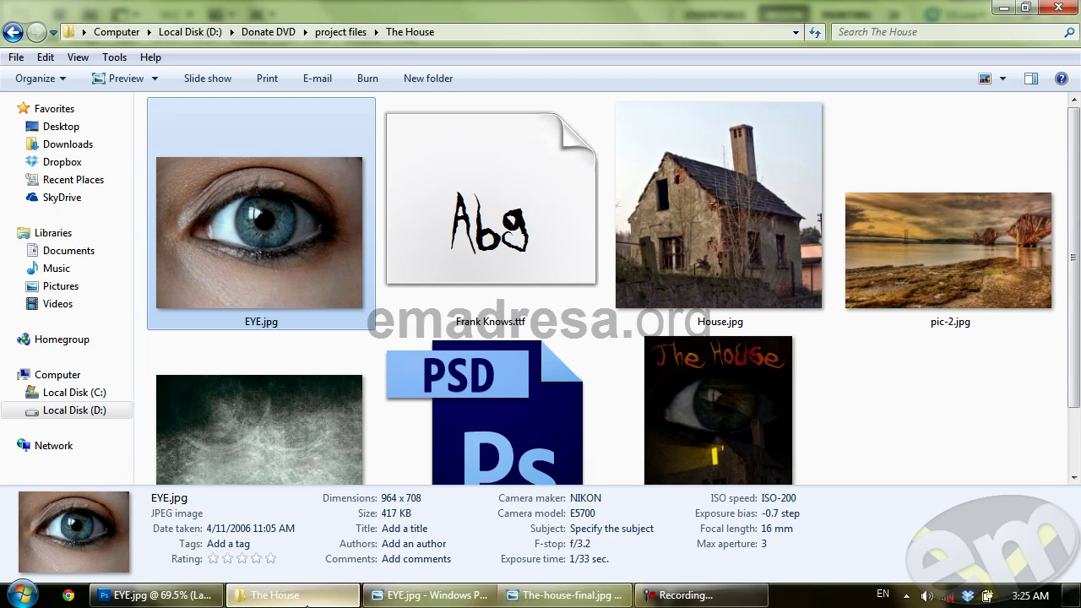
mouse_move(284, 409)
left_mouse_down()
mouse_move(165, 591)
mouse_move(411, 390)
left_mouse_up()
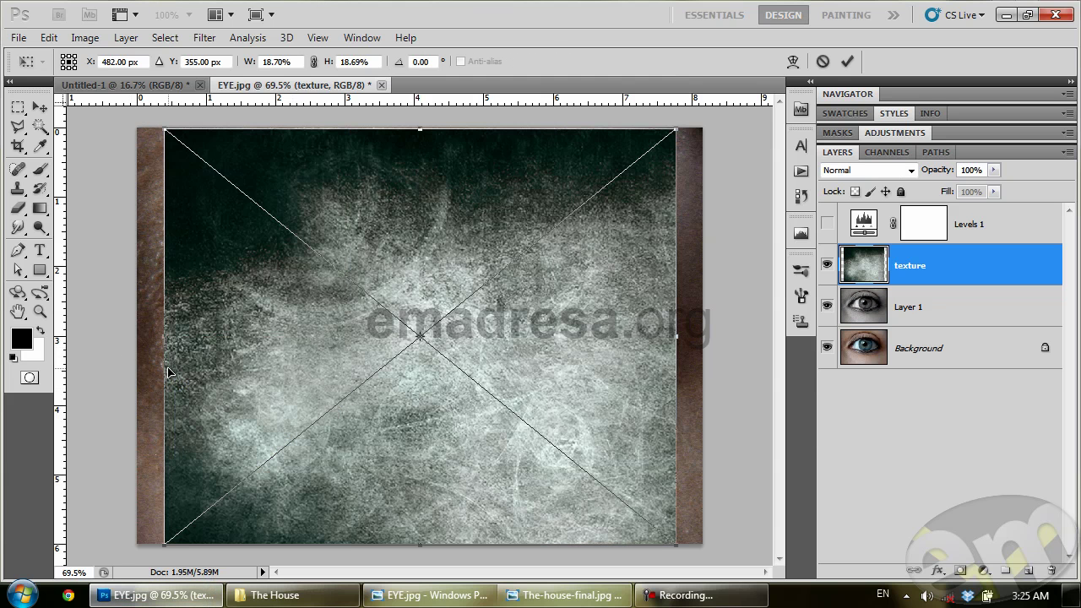
left_click_drag(168, 372, 139, 355)
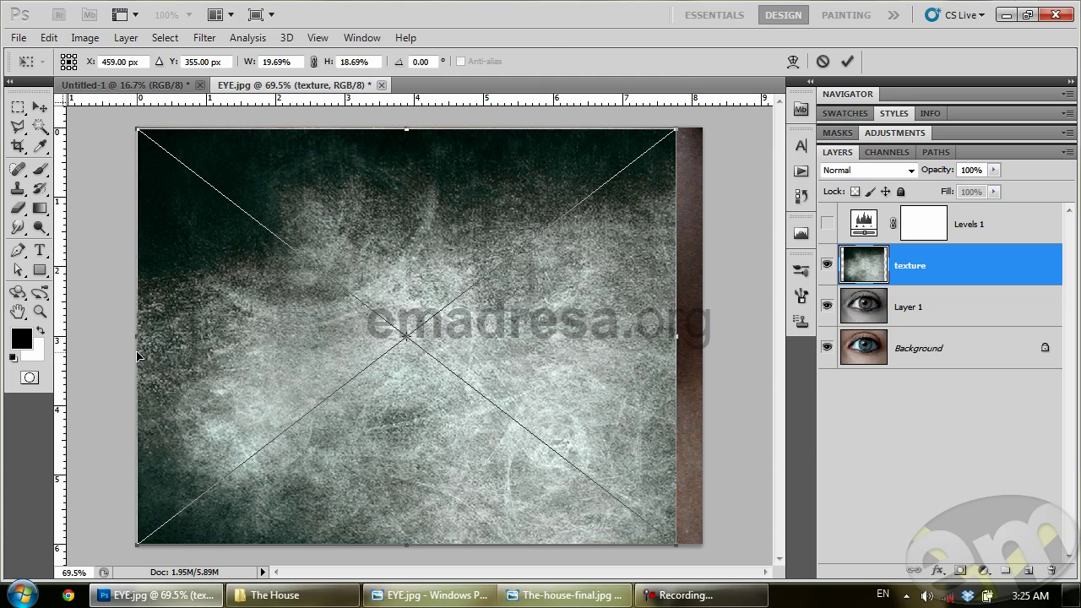
left_click_drag(715, 335, 703, 335)
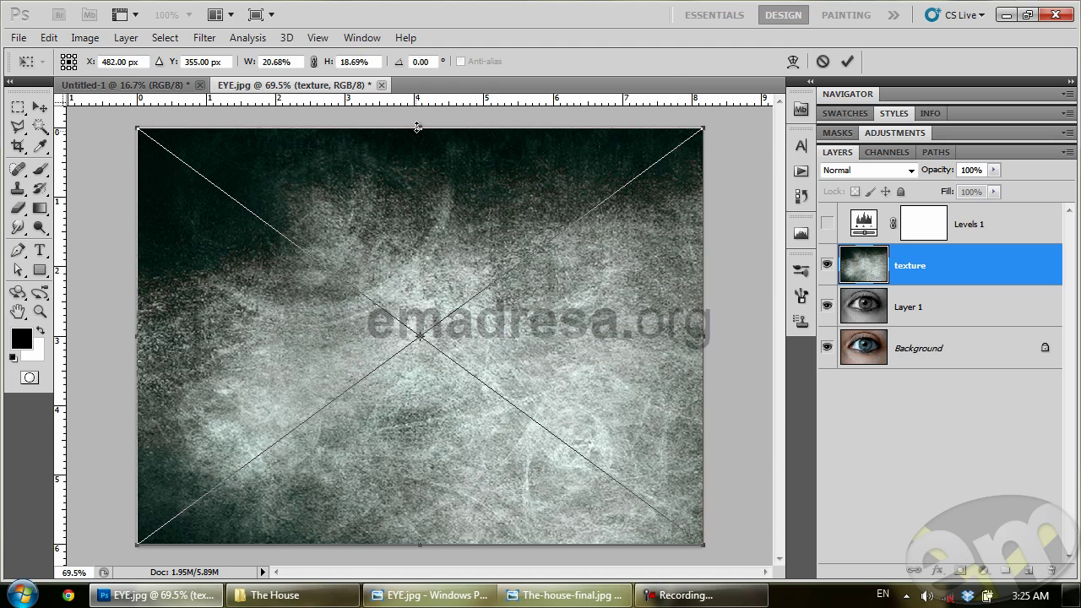
key("Return")
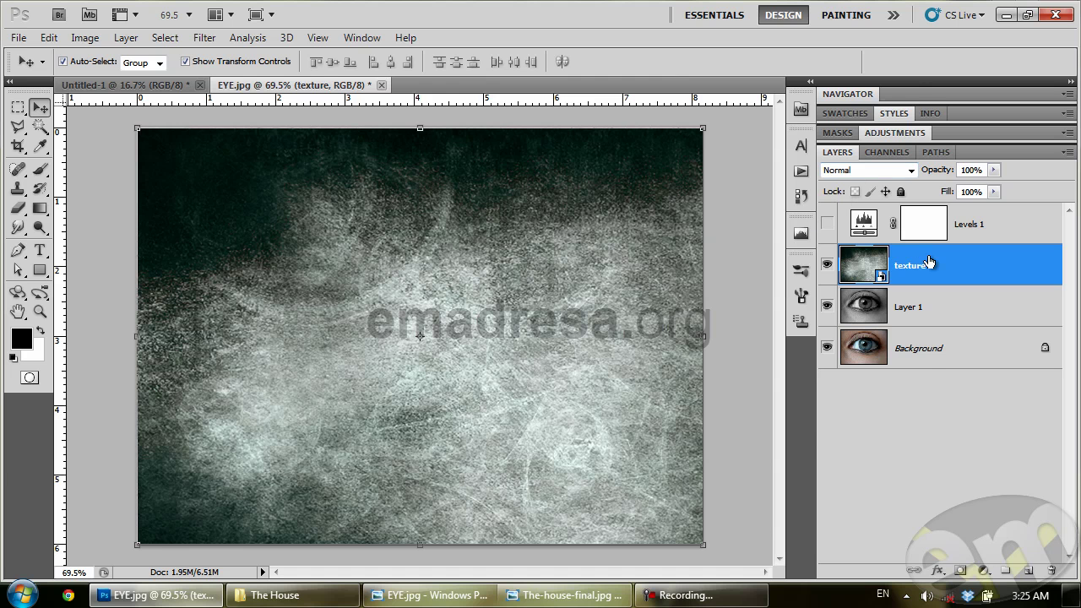
left_click(889, 170)
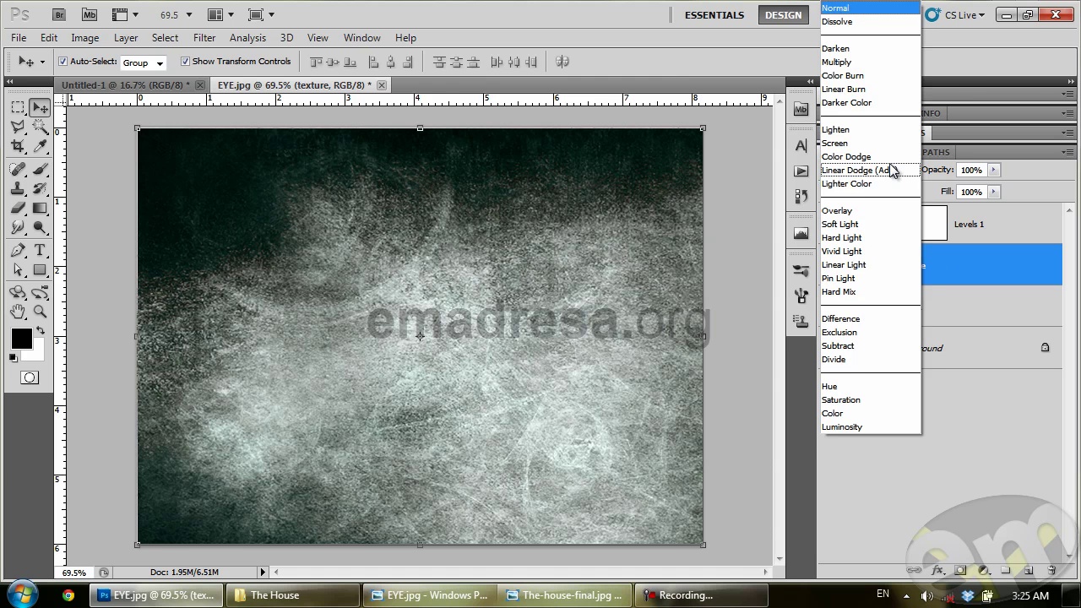
left_click(867, 211)
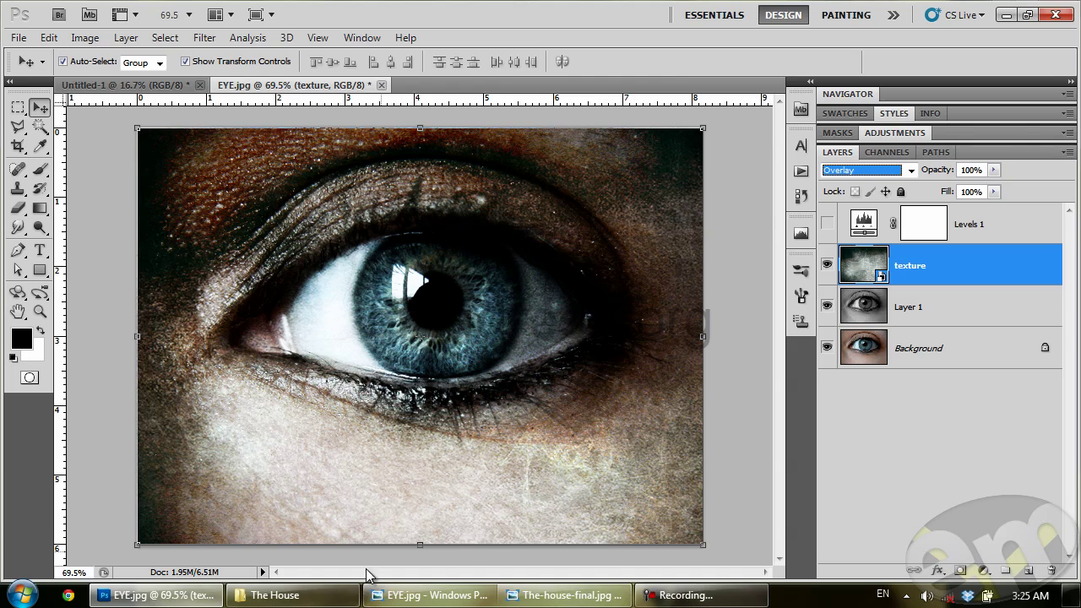
left_click(338, 595)
left_click(274, 196)
Step: After comparing with the original photo, re-enable Levels 1, merge the layers, and float EYE.jpg
double_click(264, 206)
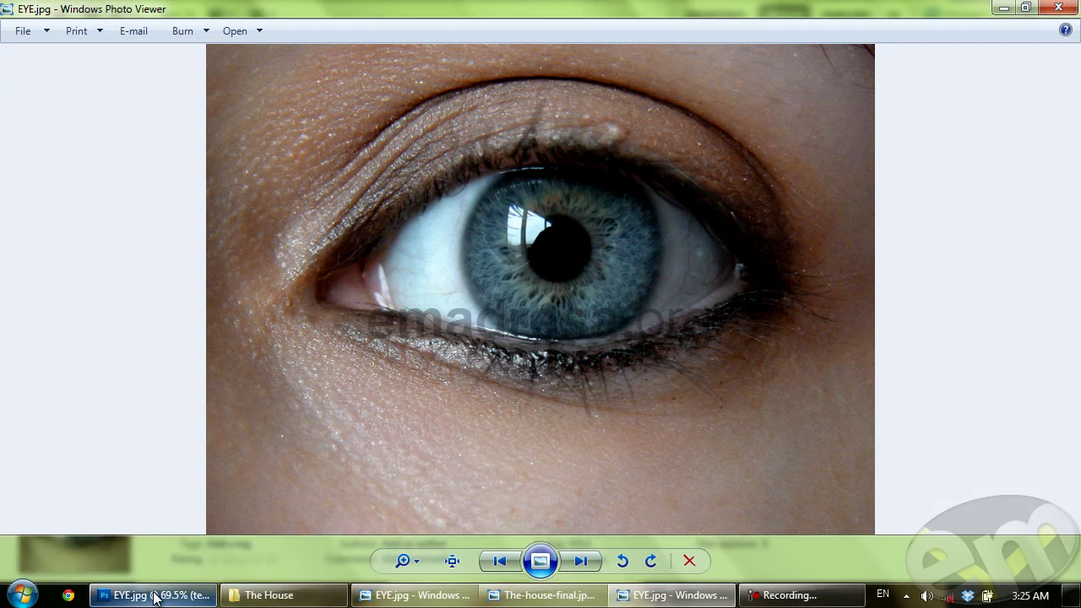
left_click(154, 597)
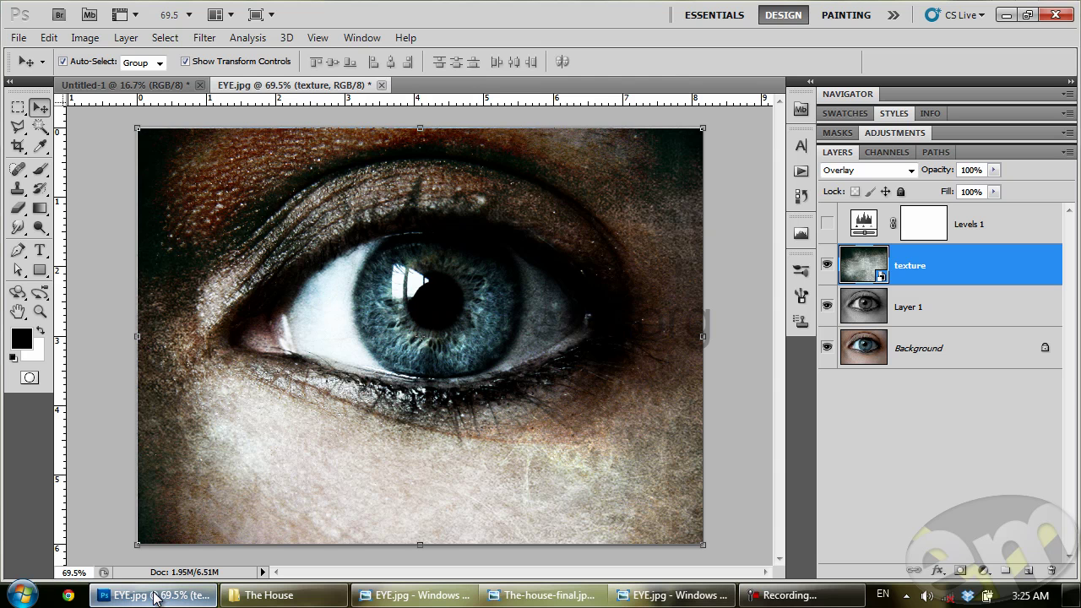
left_click(827, 224)
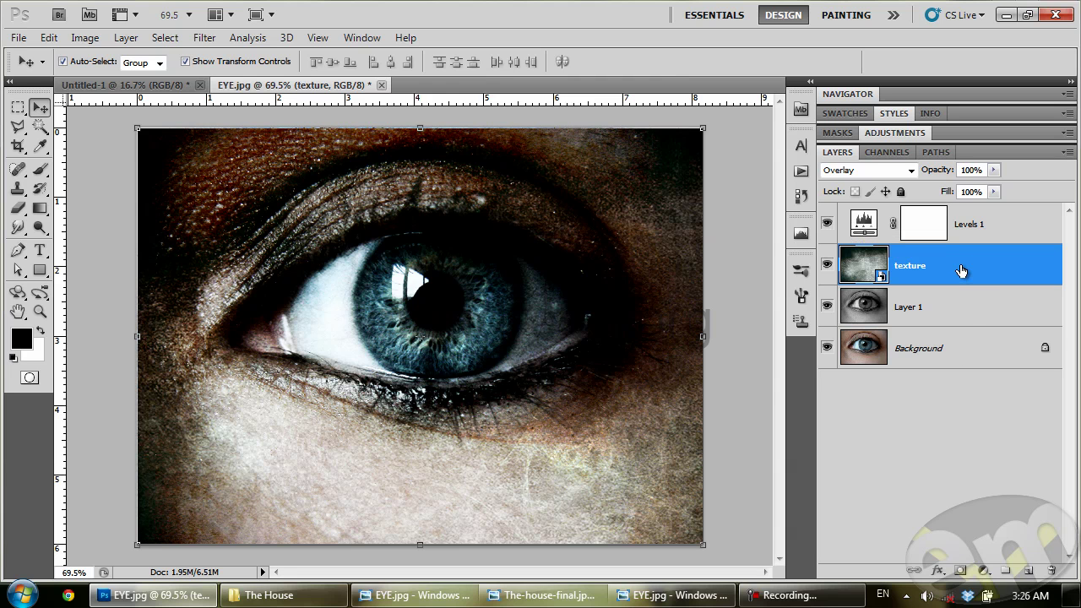
key("ctrl+shift+e")
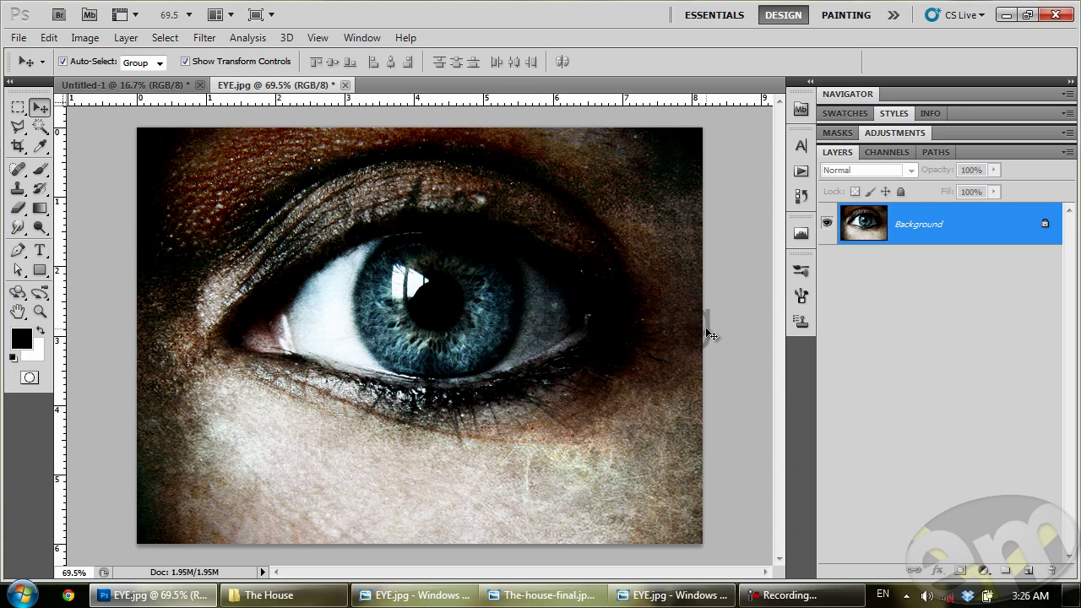
left_click_drag(270, 85, 449, 119)
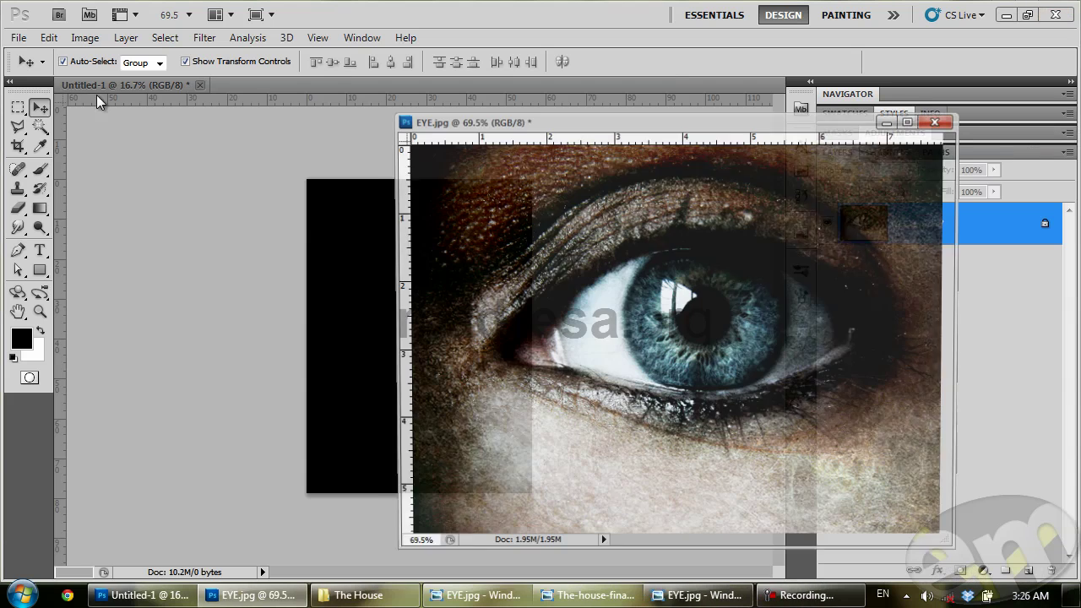
Step: Copy the textured eye into the Untitled-1 poster and close EYE.jpg
left_click_drag(452, 277, 342, 384)
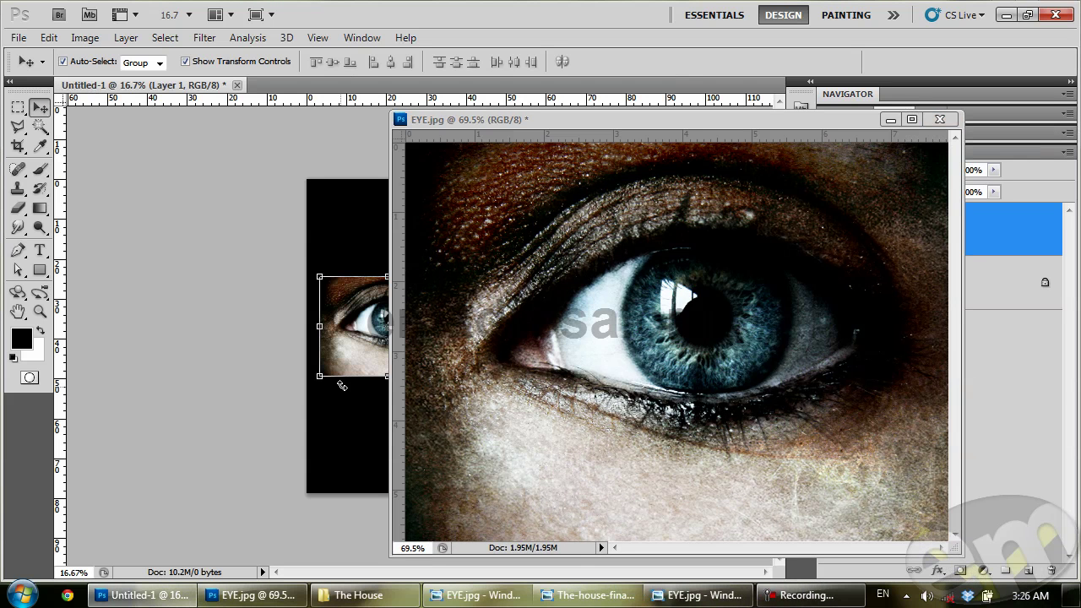
left_click(939, 119)
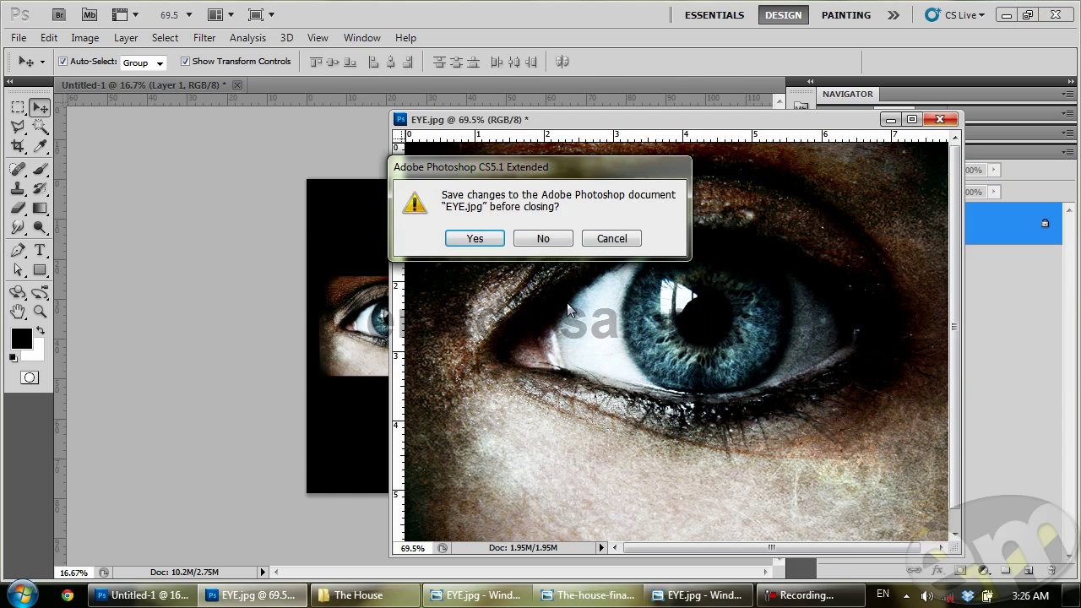
left_click(543, 239)
Step: Enlarge the eye to about 207% and centre it across the top of the poster
mouse_move(434, 364)
left_mouse_down()
mouse_move(404, 294)
mouse_move(412, 272)
left_mouse_up()
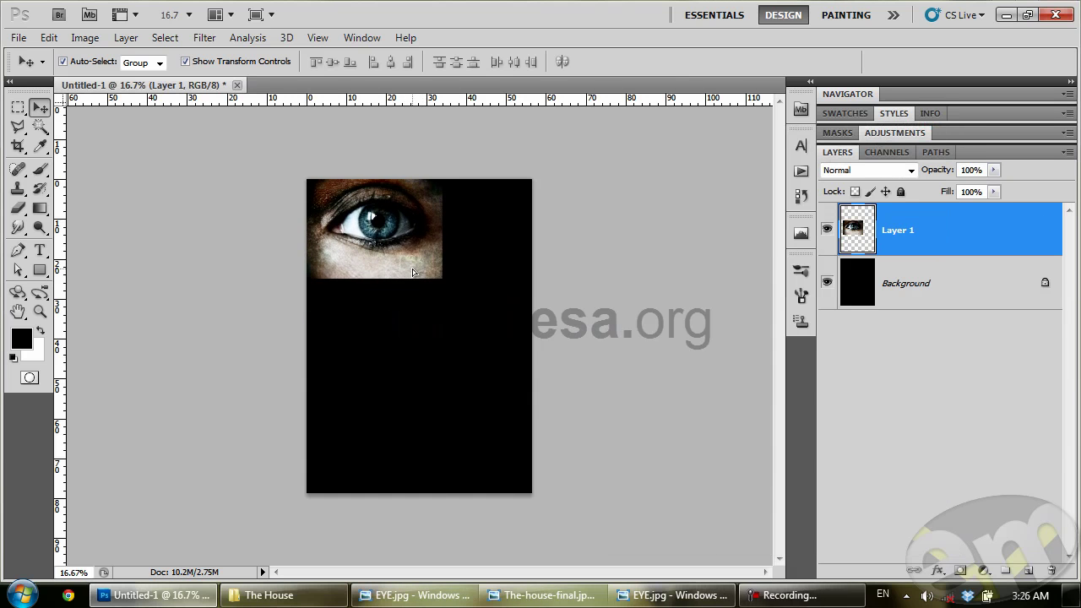
left_click(445, 281)
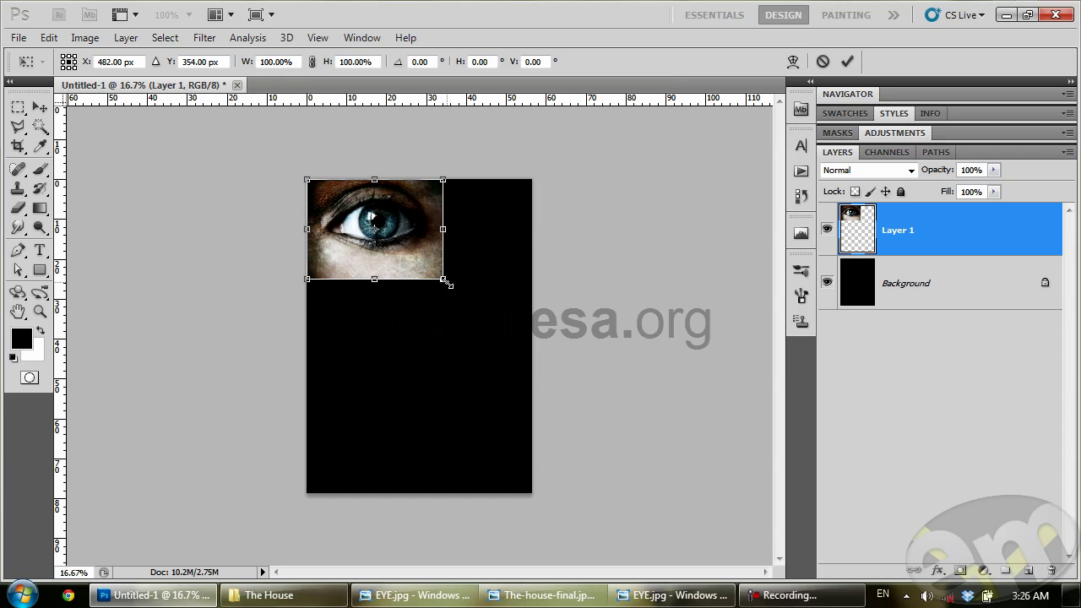
left_click_drag(445, 285, 584, 398)
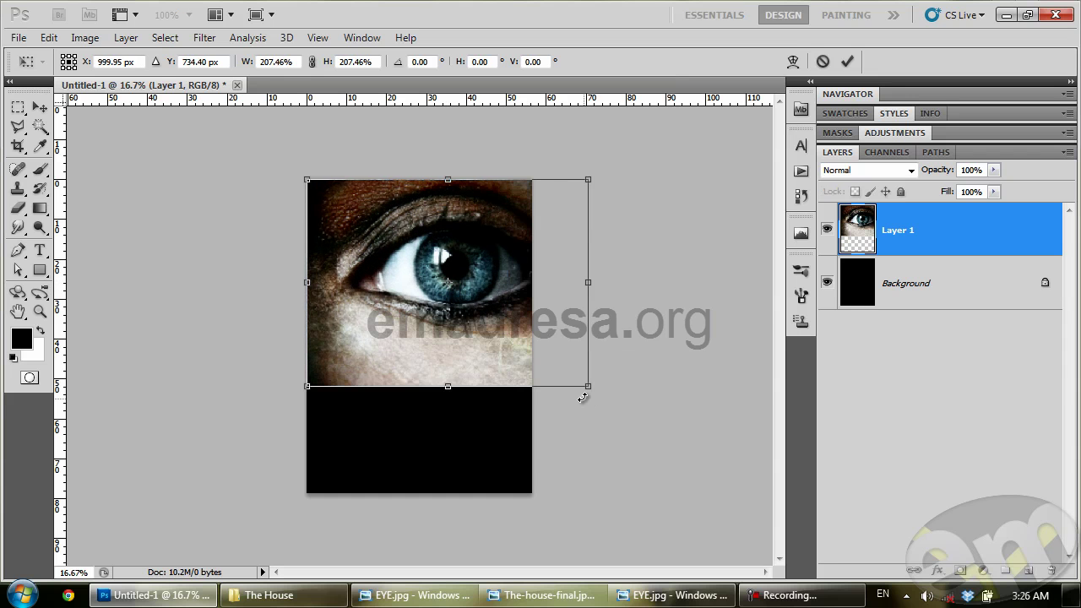
key("Return")
left_click_drag(510, 362, 478, 357)
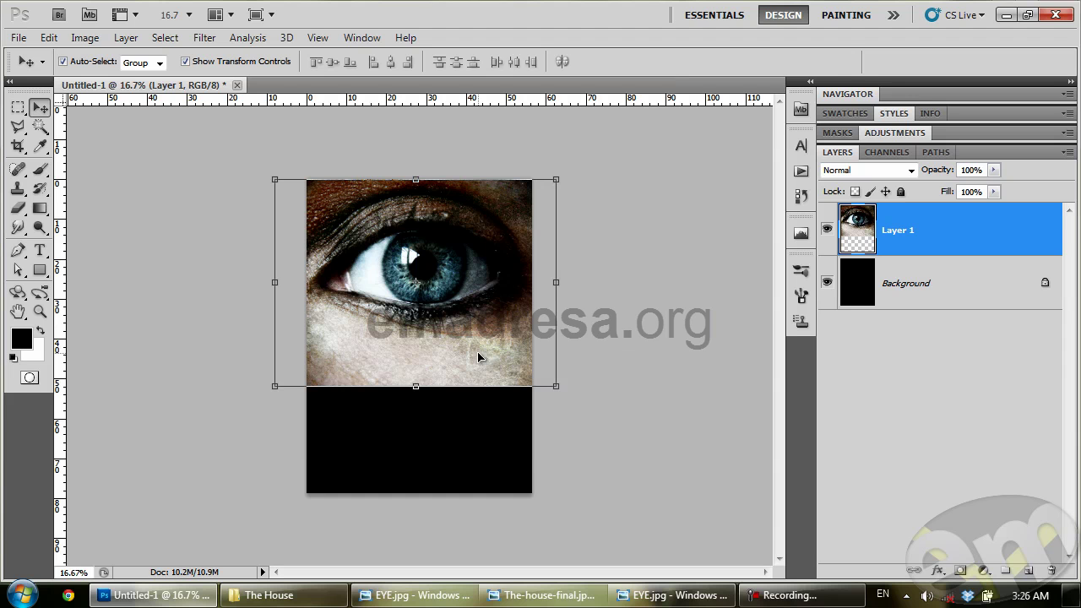
left_click_drag(412, 387, 424, 281)
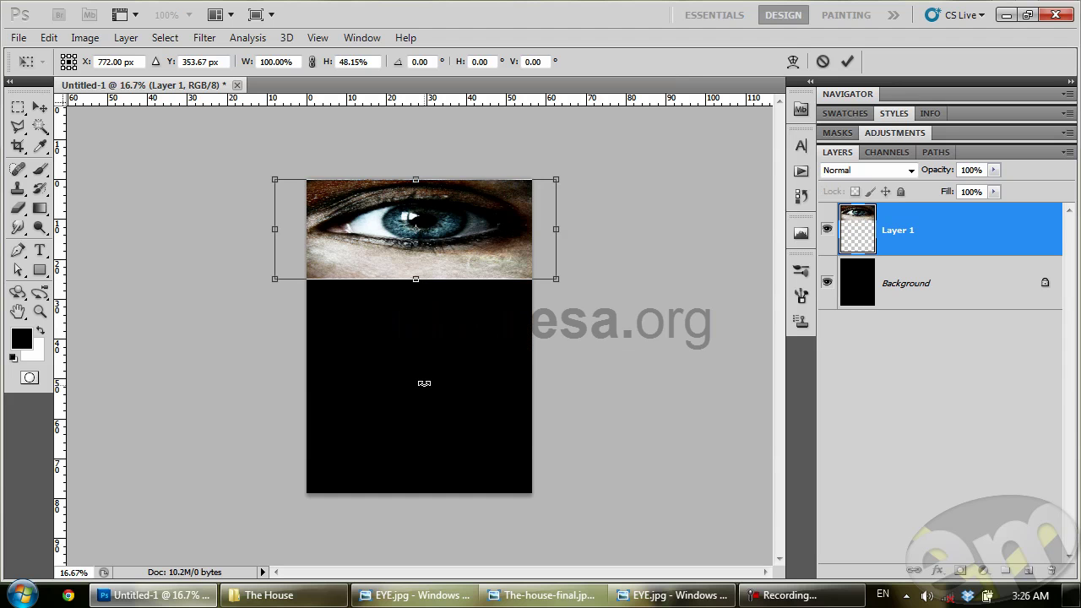
key("ctrl+z")
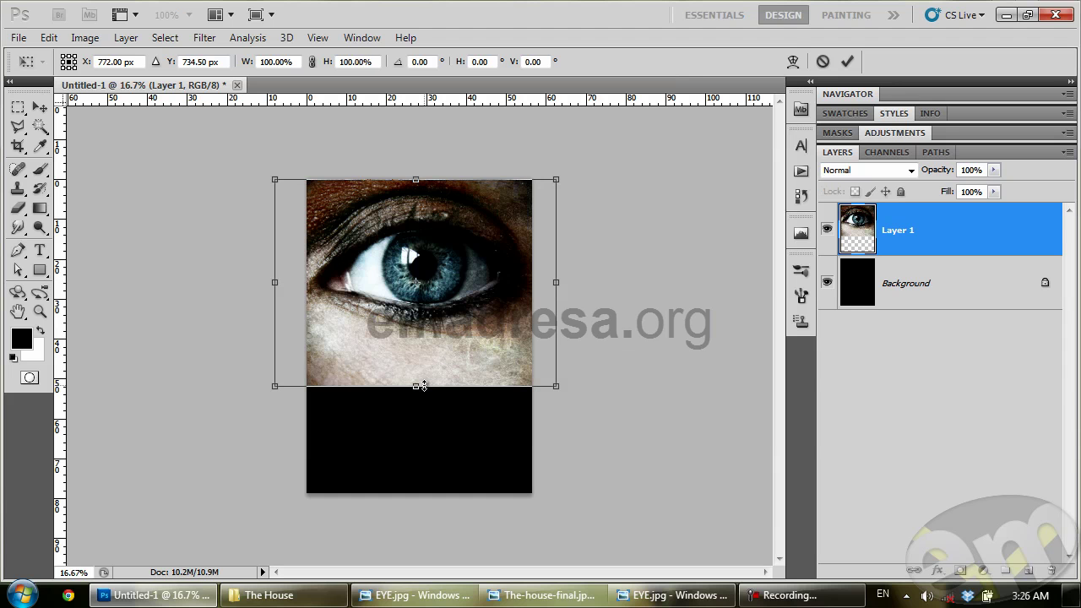
key("Return")
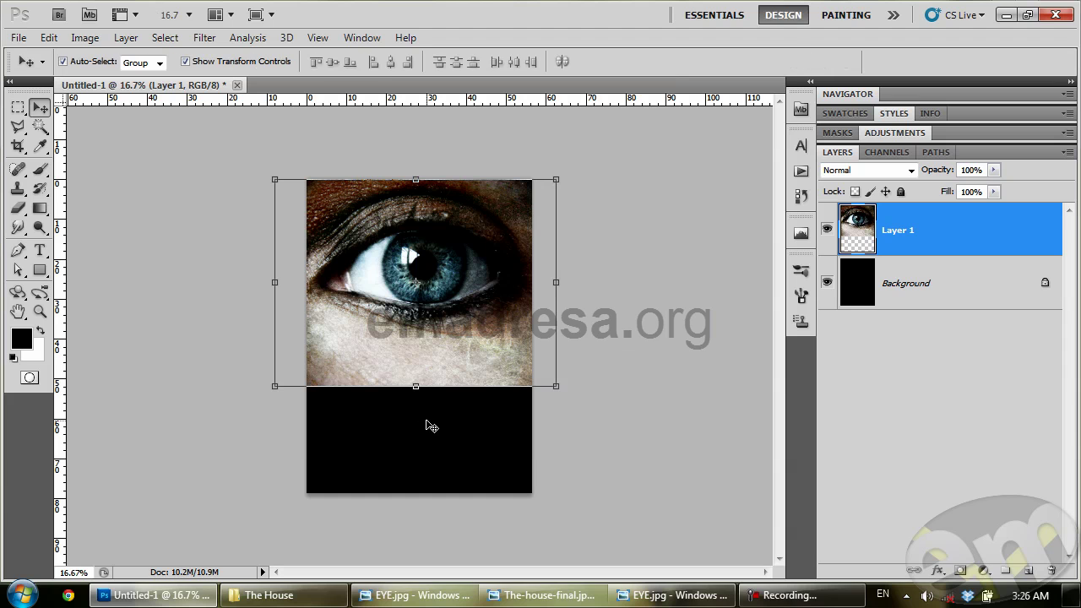
left_click(549, 434)
left_click(485, 358)
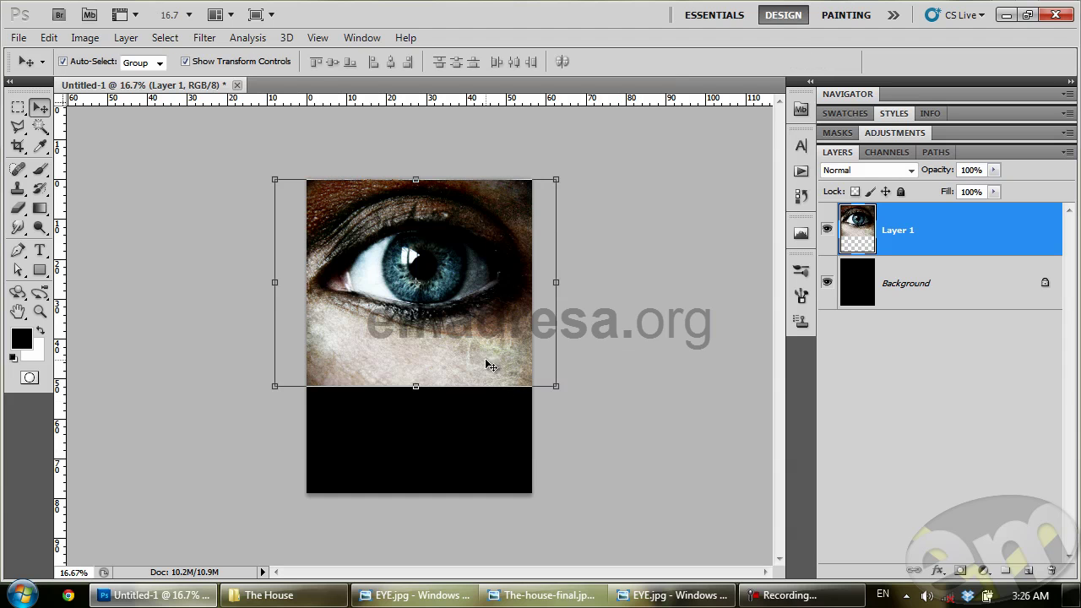
Step: Mask the eye layer and fade its lower part into black with a black-to-transparent gradient
left_click(959, 571)
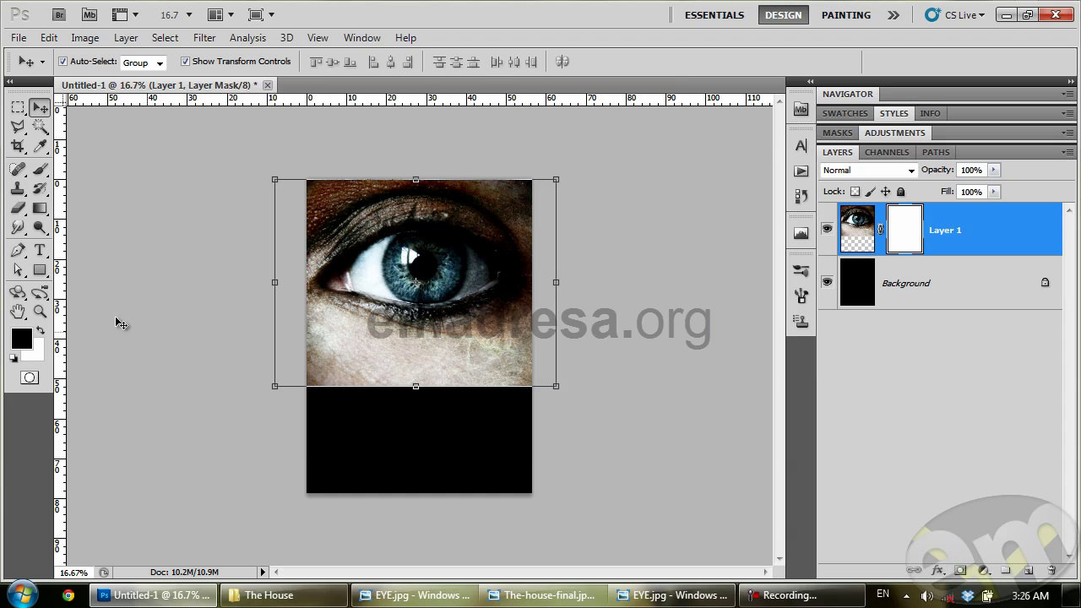
left_click(40, 208)
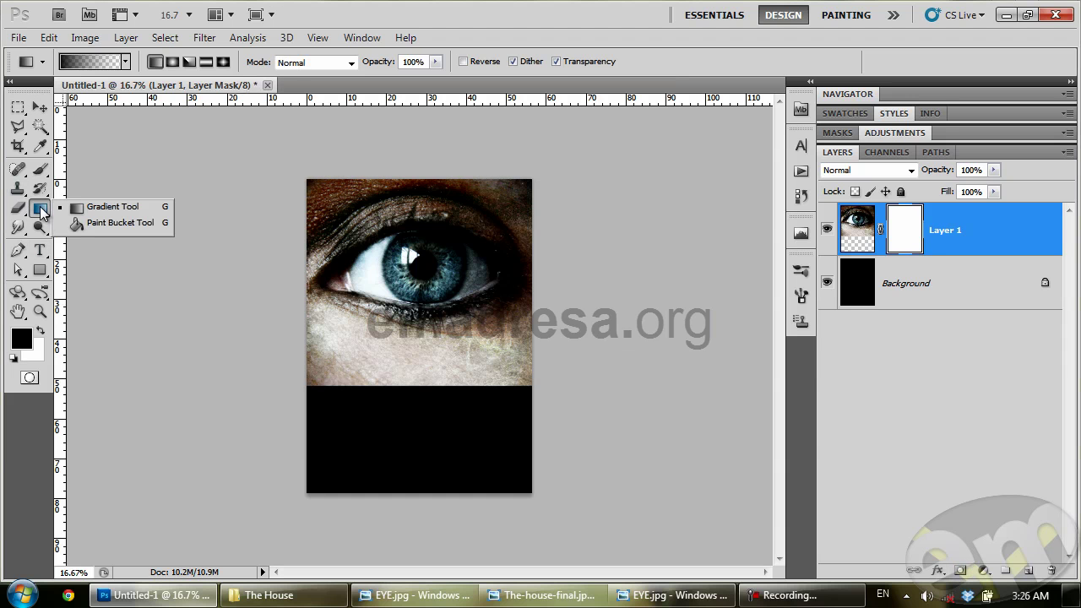
left_click(84, 66)
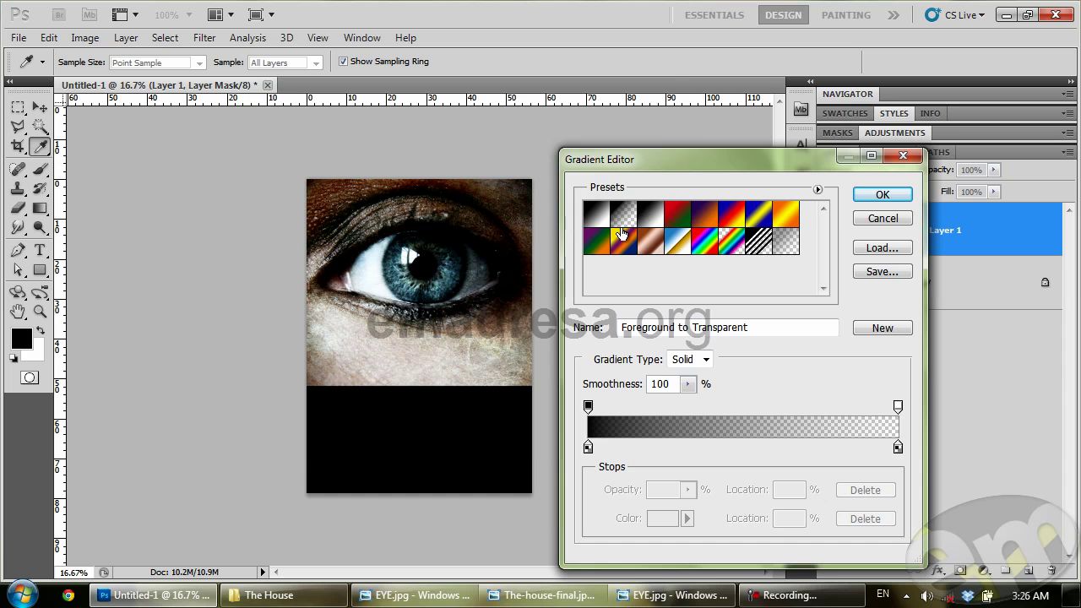
key("Return")
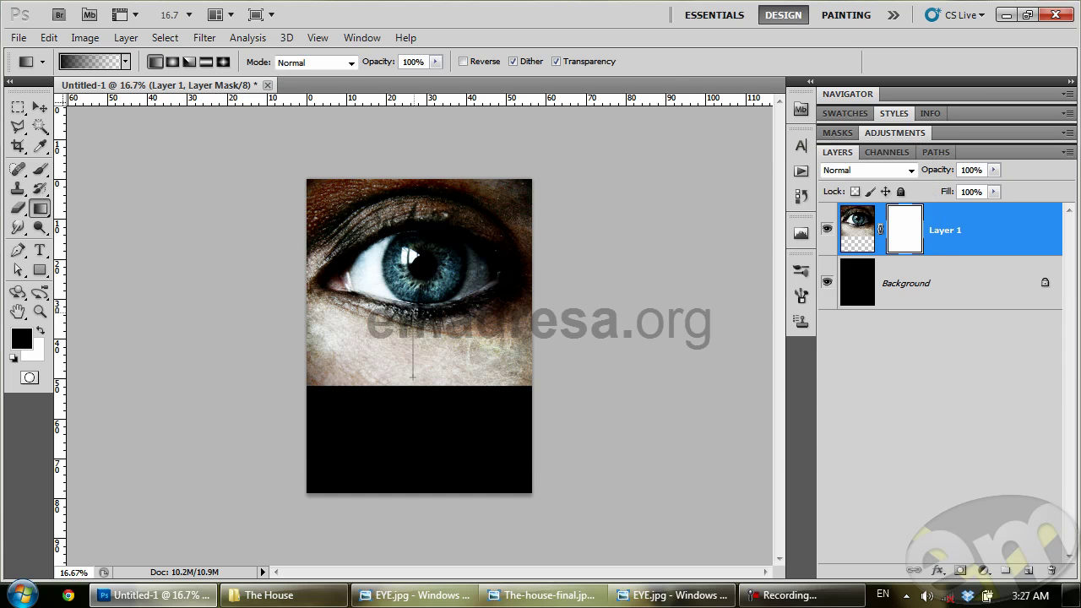
left_click_drag(412, 378, 412, 376)
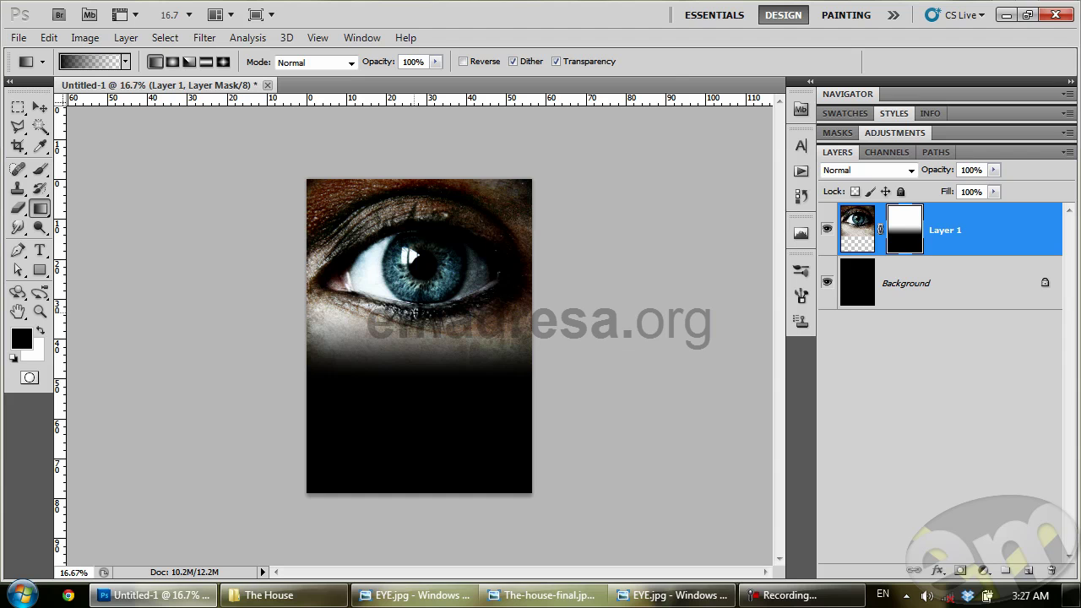
left_click_drag(413, 317, 425, 374)
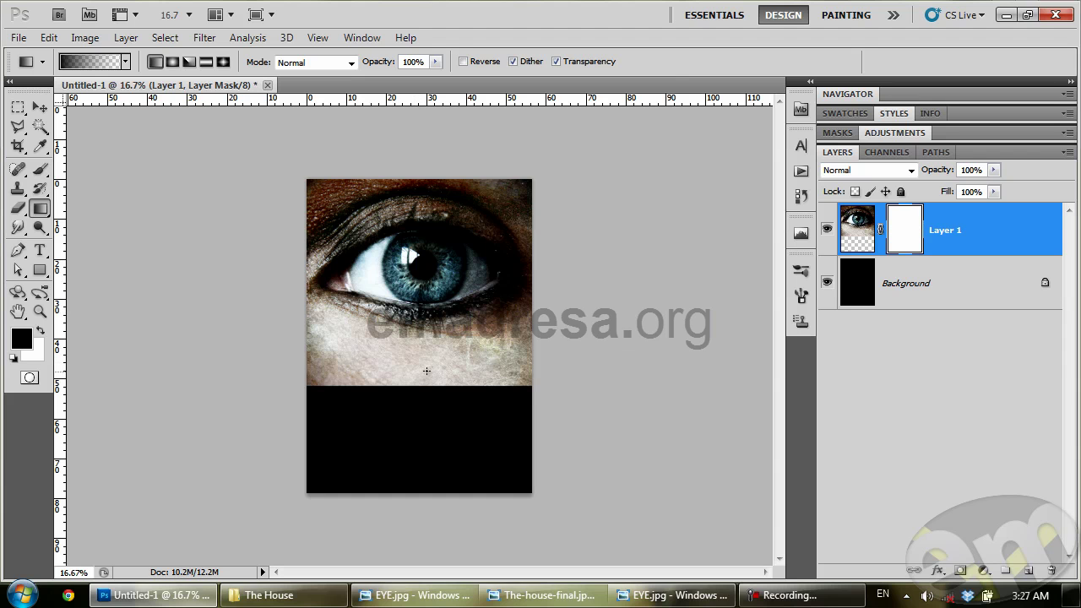
left_click_drag(430, 267, 430, 268)
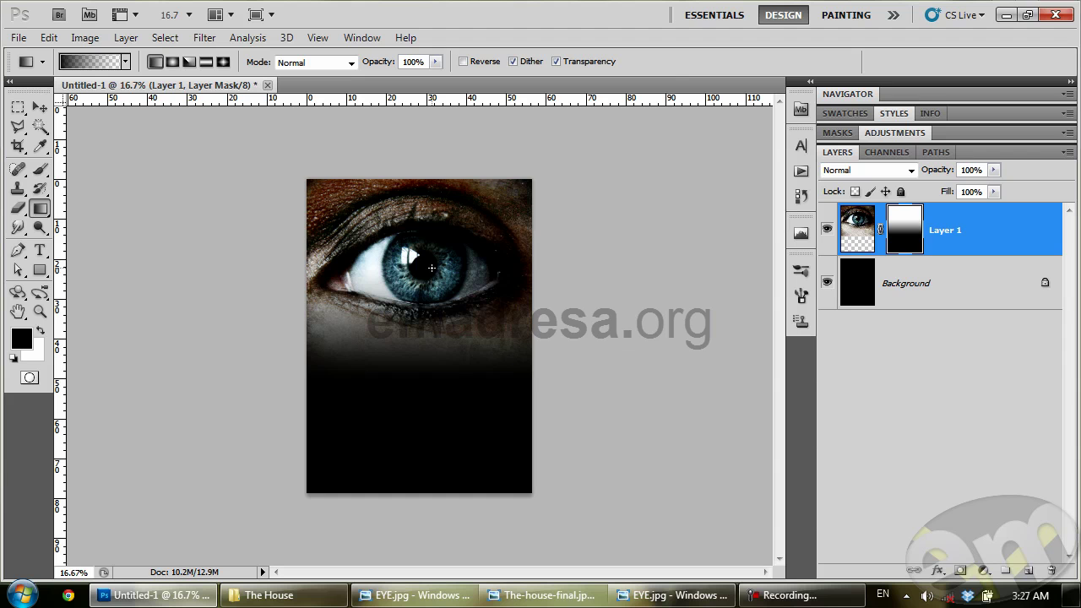
left_click(40, 106)
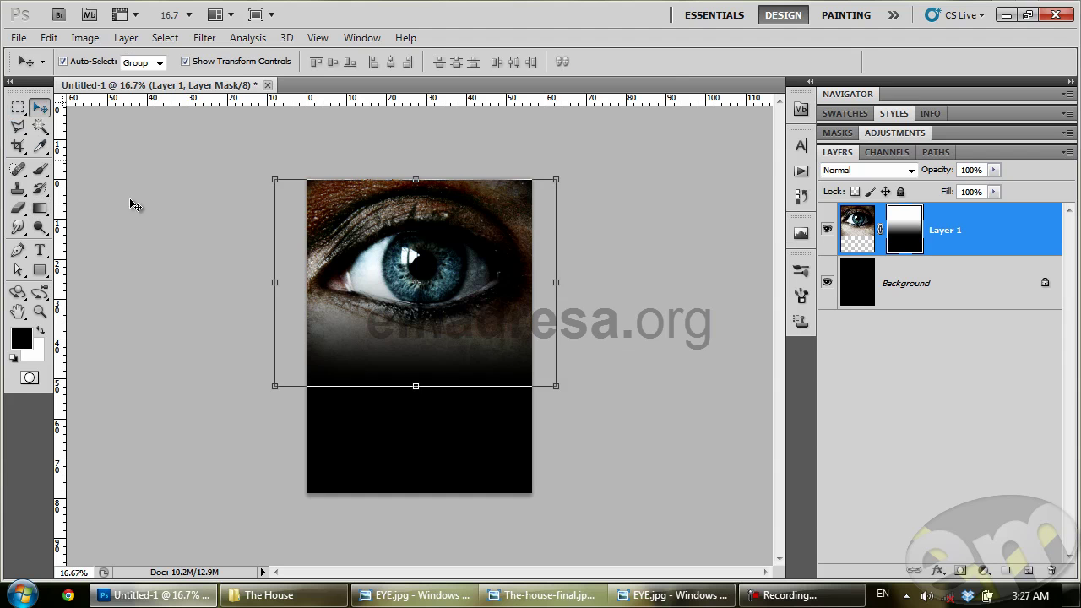
left_click(237, 601)
Step: Place pic-2.jpg, rasterize it, and delete the sky to leave the rocky ground strip
left_click(887, 295)
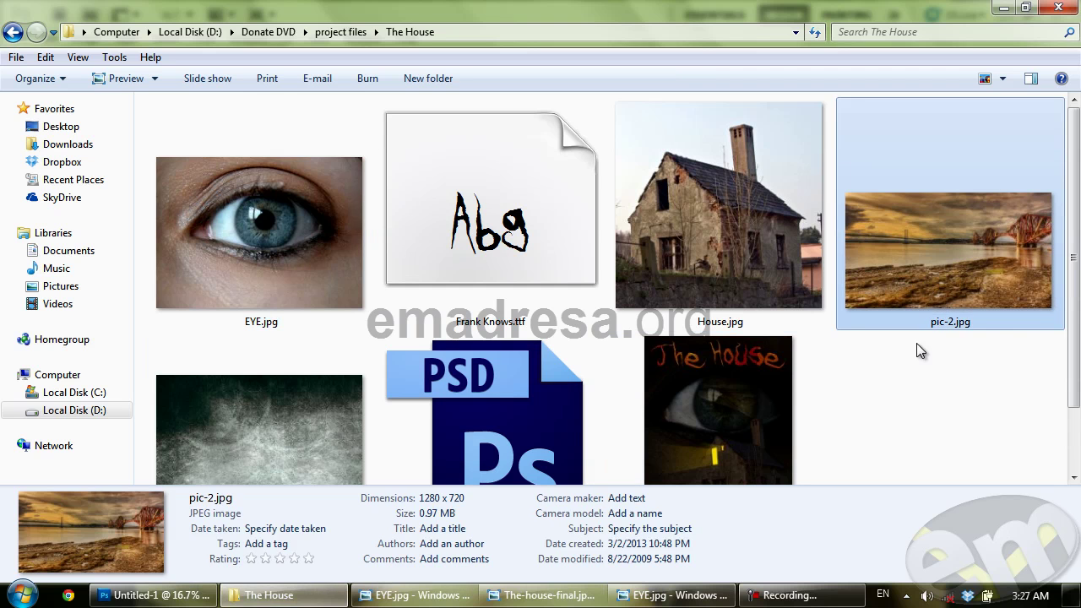
mouse_move(892, 259)
left_mouse_down()
mouse_move(118, 591)
mouse_move(327, 458)
left_mouse_up()
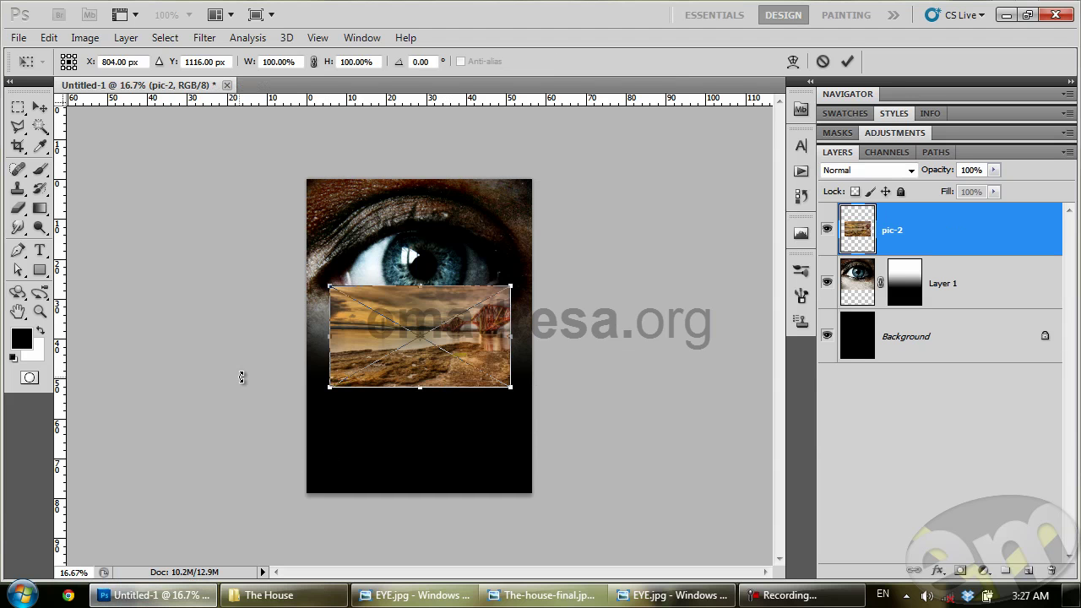
key("Return")
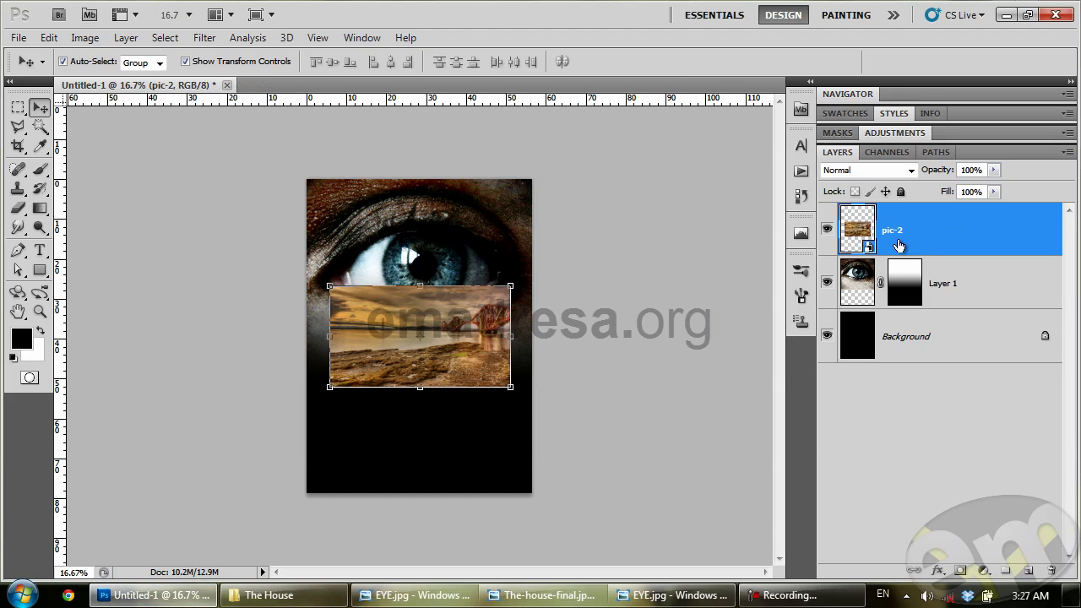
right_click(916, 245)
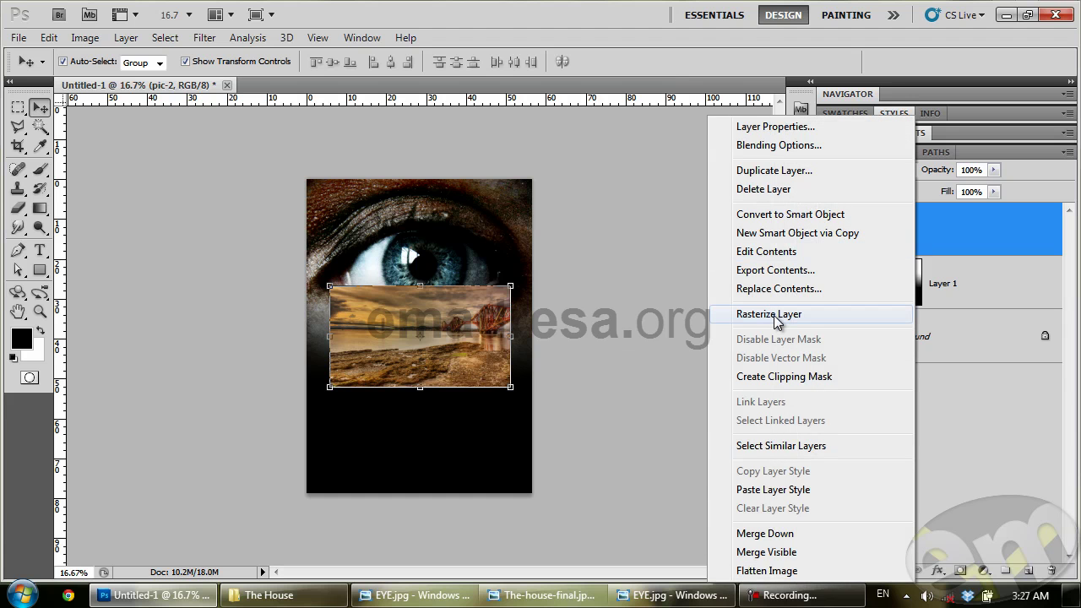
left_click(775, 316)
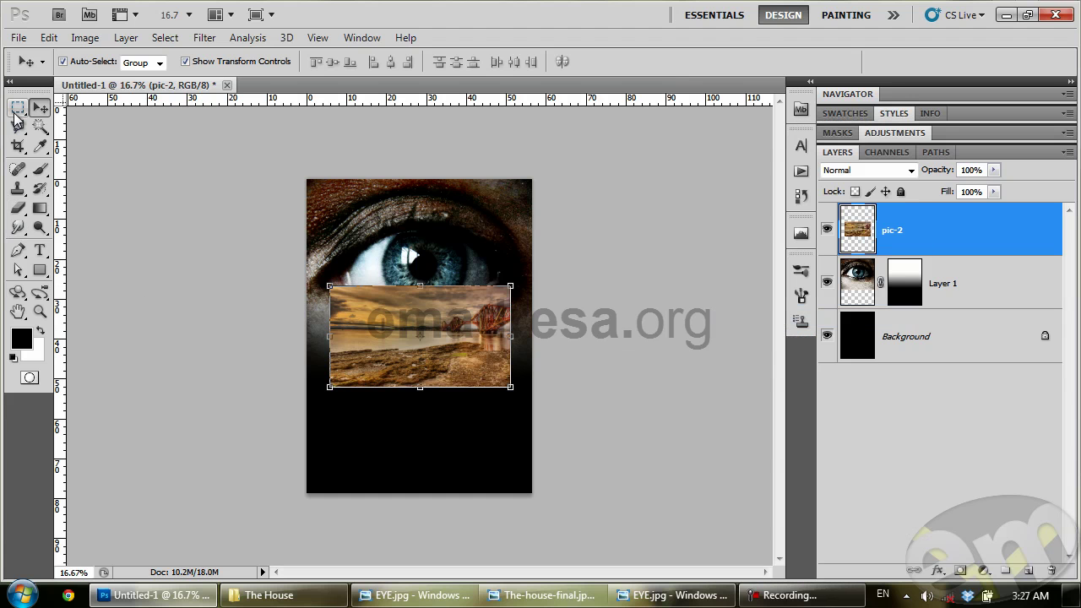
left_click(17, 108)
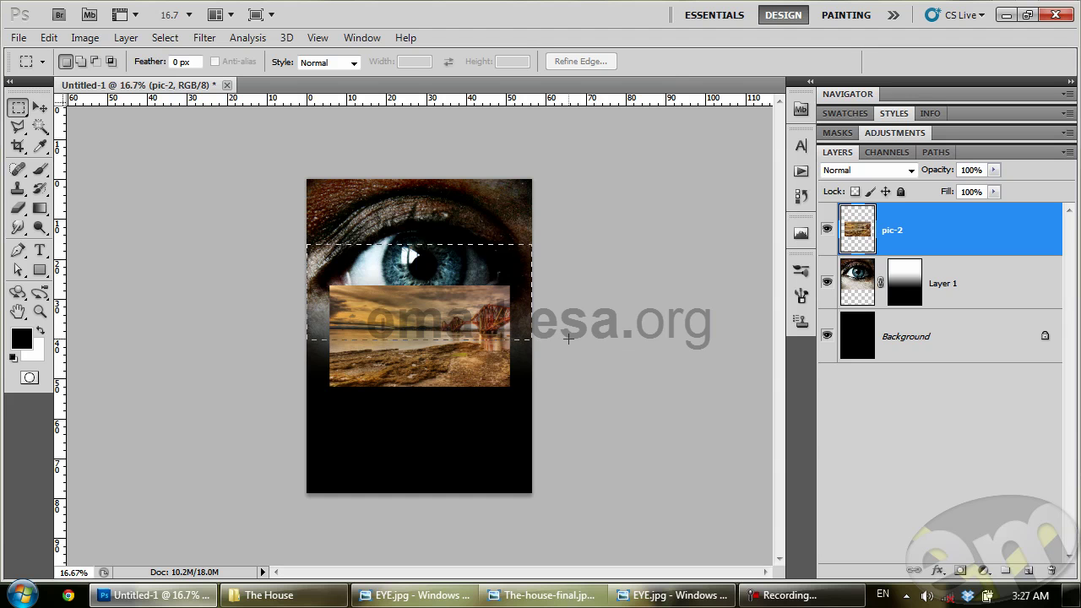
key("Delete")
left_click(568, 337)
Step: Enlarge the ground strip to 240.27% and centre it across the poster's lower half
left_click(39, 108)
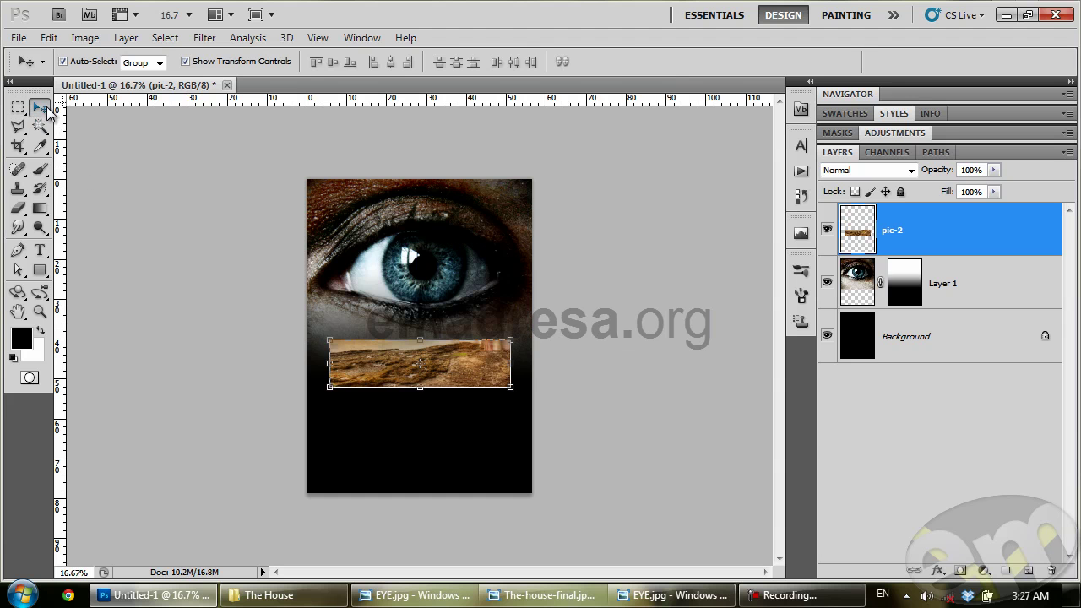
left_click_drag(457, 372, 343, 365)
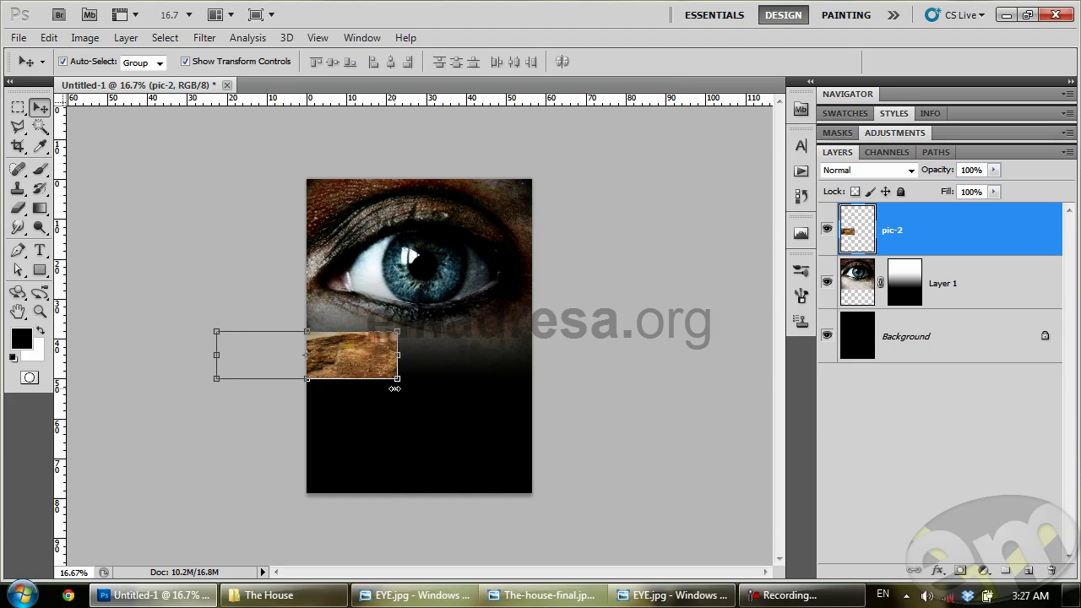
left_click(397, 379)
left_click_drag(397, 379, 626, 524)
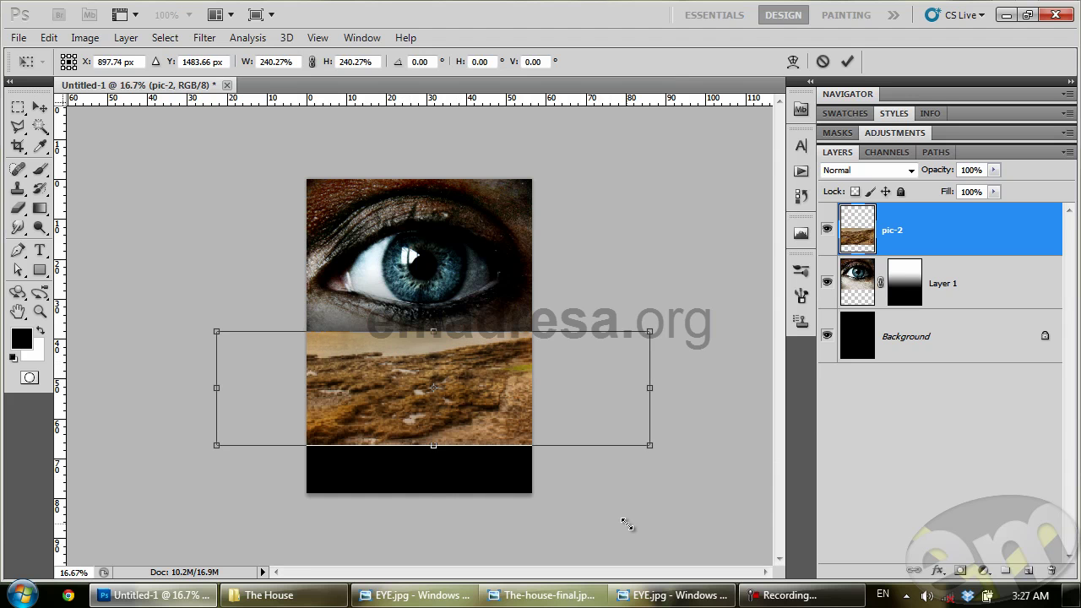
mouse_move(510, 371)
left_mouse_down()
mouse_move(430, 419)
mouse_move(454, 415)
left_mouse_up()
left_click_drag(379, 431, 413, 425)
key("Return")
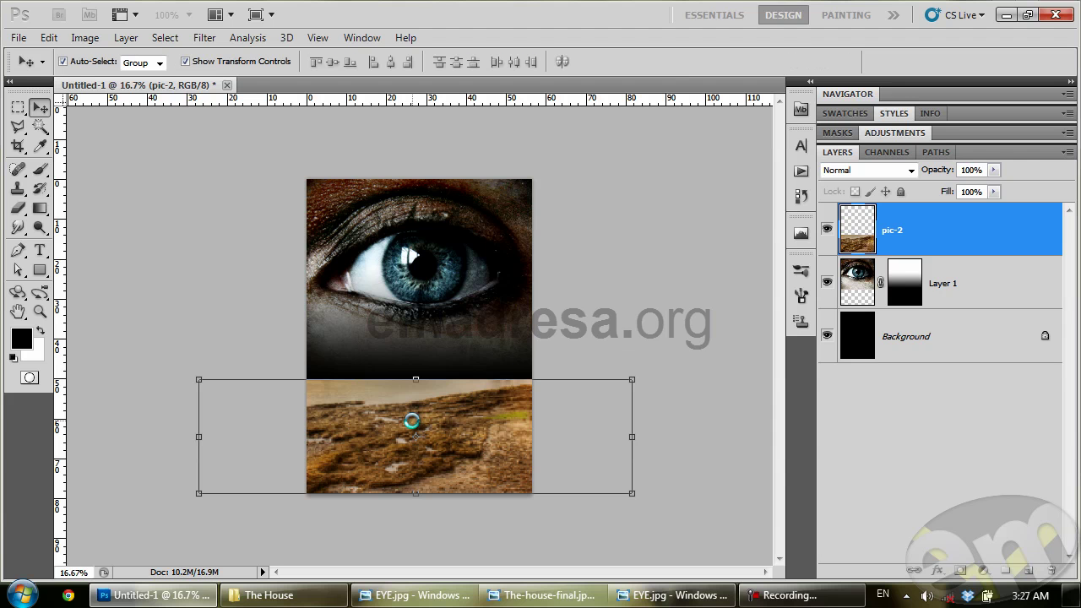
Step: Add a layer mask to pic-2 and paint its top edge black with a 401 px soft brush
left_click(40, 169)
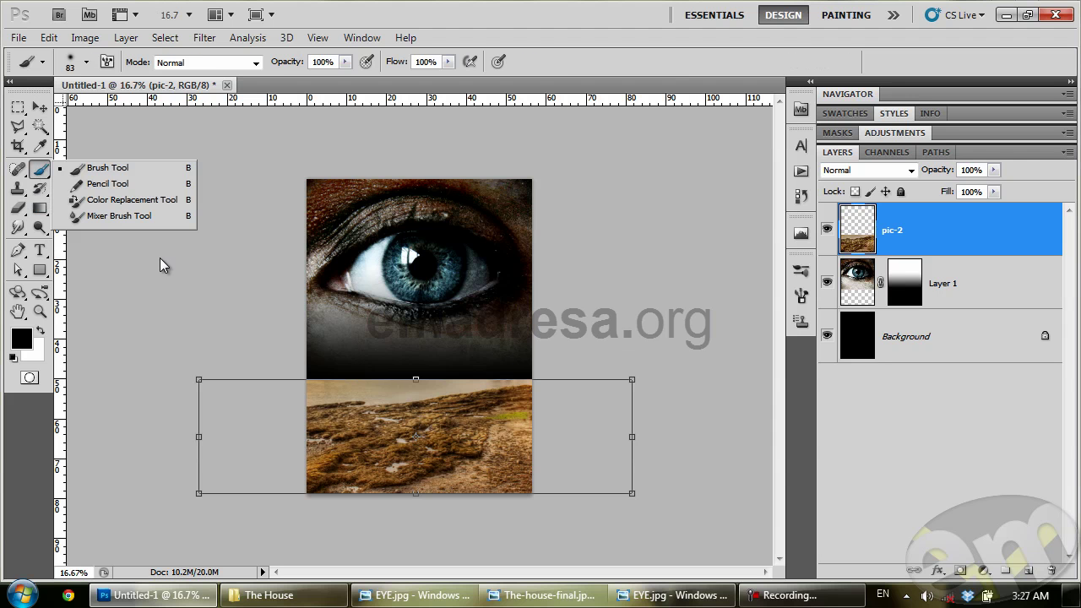
left_click(73, 169)
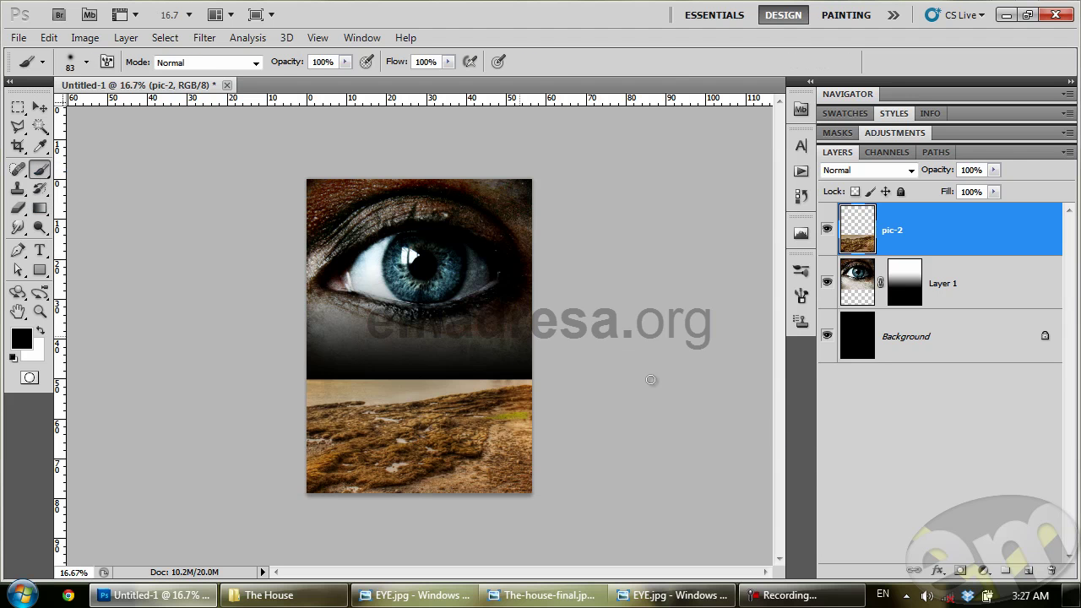
left_click(960, 571)
right_click(375, 432)
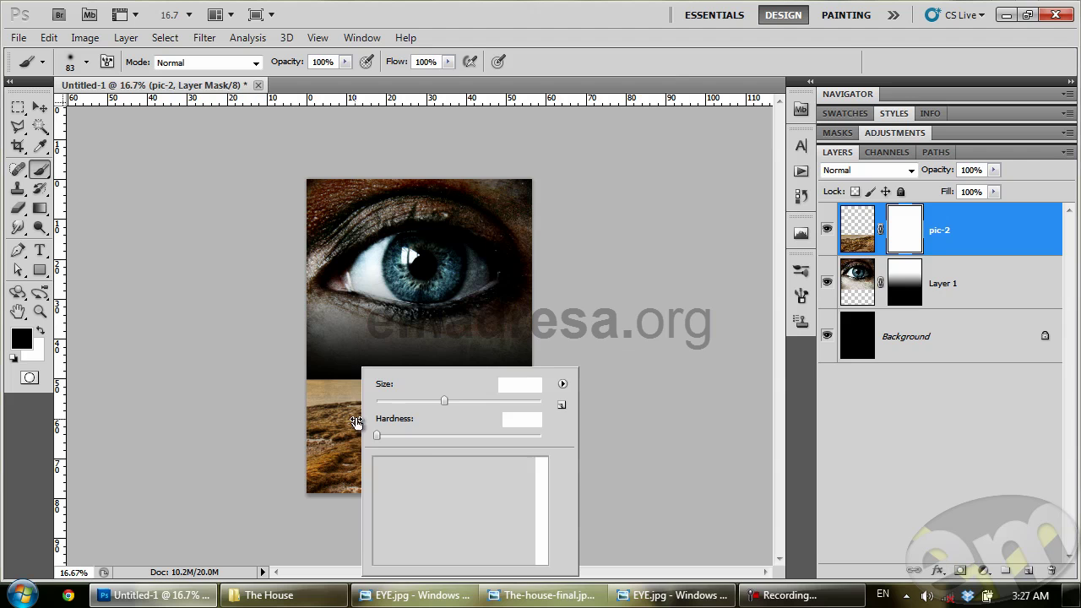
left_click(462, 401)
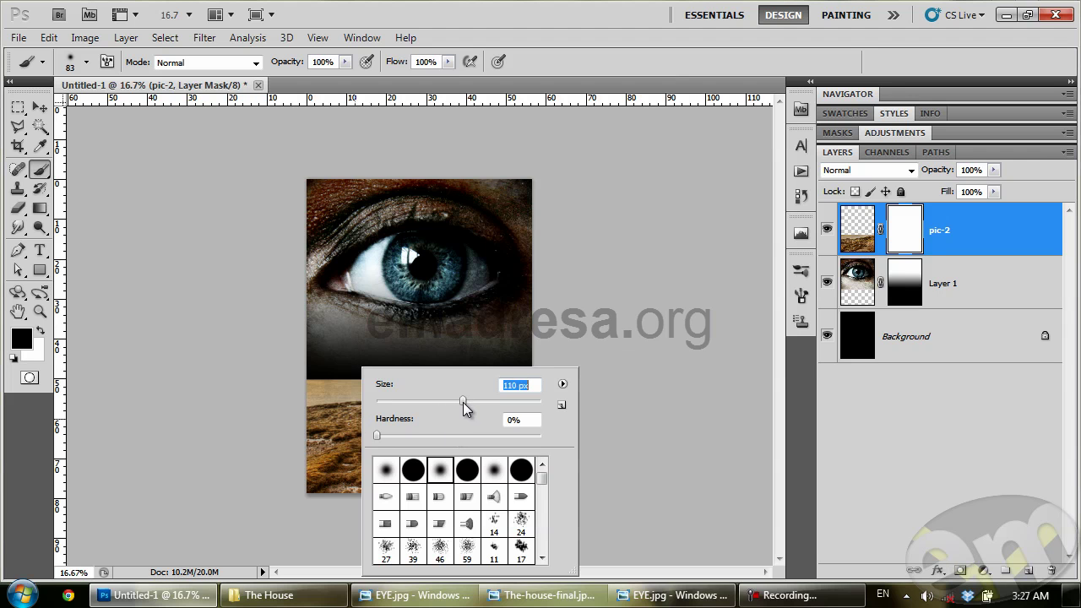
left_click(509, 401)
left_click_drag(509, 401, 515, 401)
key("Return")
mouse_move(343, 381)
left_mouse_down()
mouse_move(326, 379)
mouse_move(381, 374)
mouse_move(396, 384)
mouse_move(529, 362)
mouse_move(427, 374)
left_mouse_up()
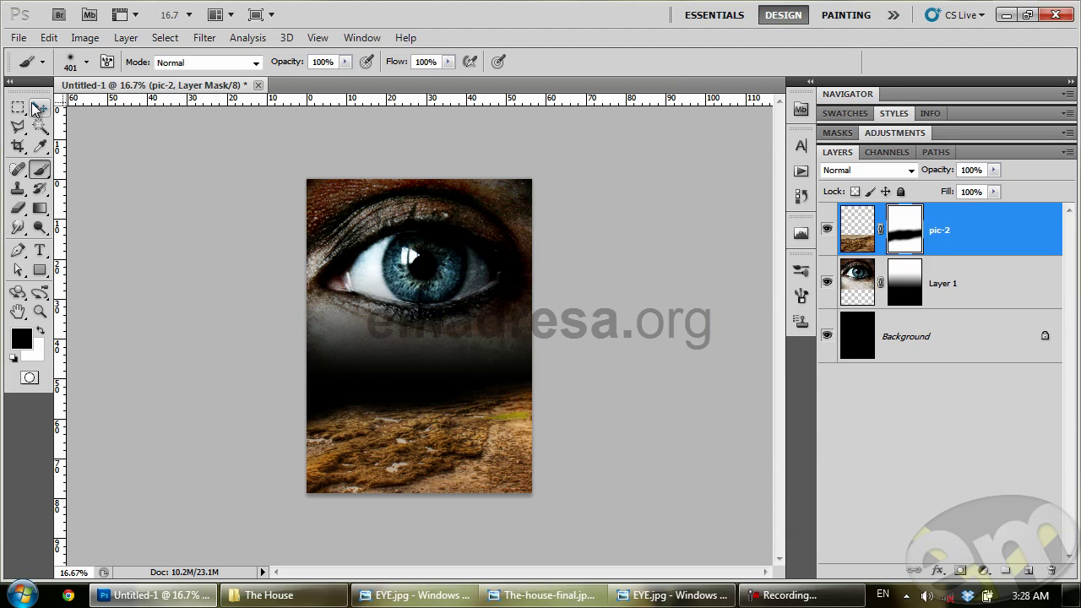
Step: Nudge the ground image slightly left, then bring up The House project folder in Explorer
key("v")
left_click(177, 211)
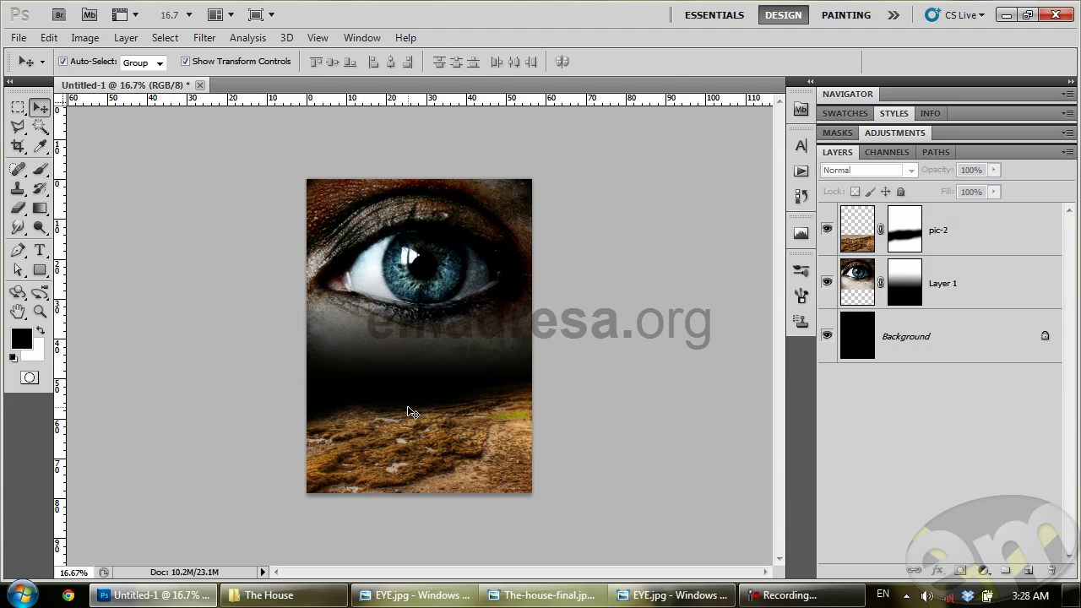
left_click_drag(418, 429, 405, 429)
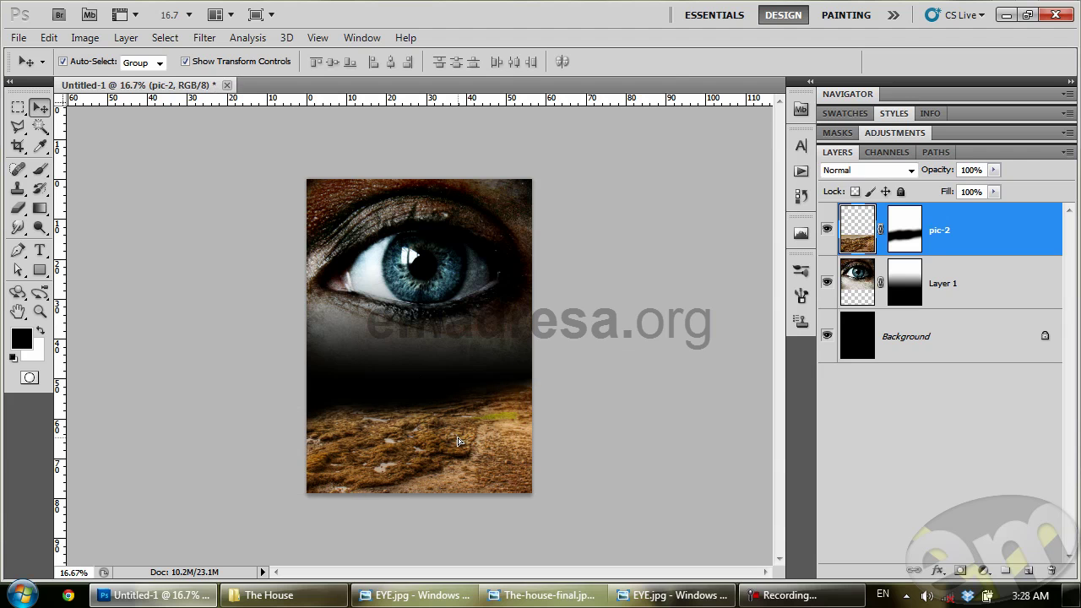
left_click(179, 301)
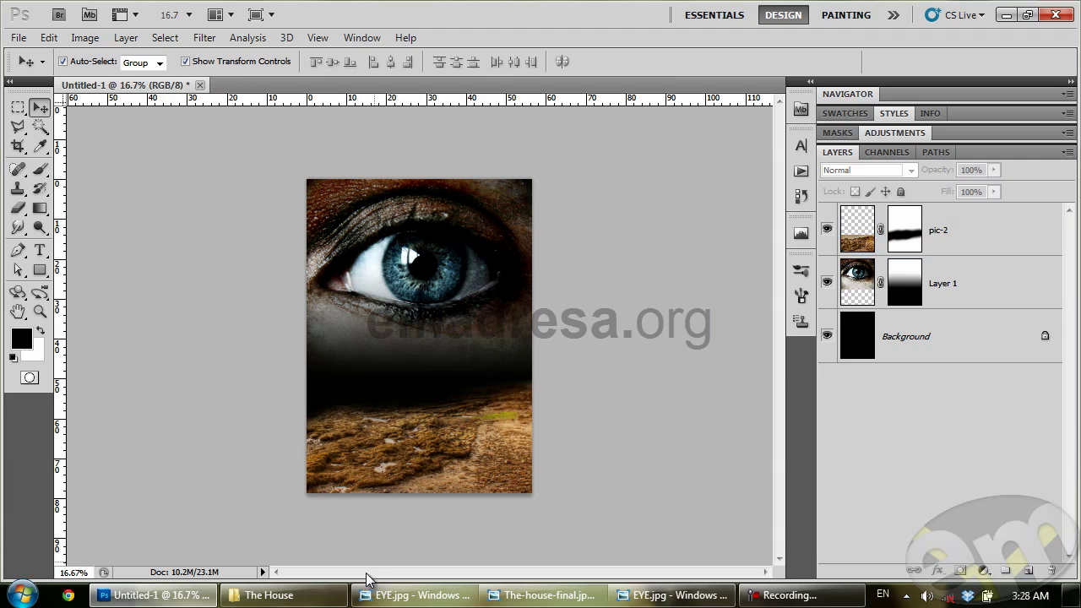
left_click(310, 599)
left_click(927, 278)
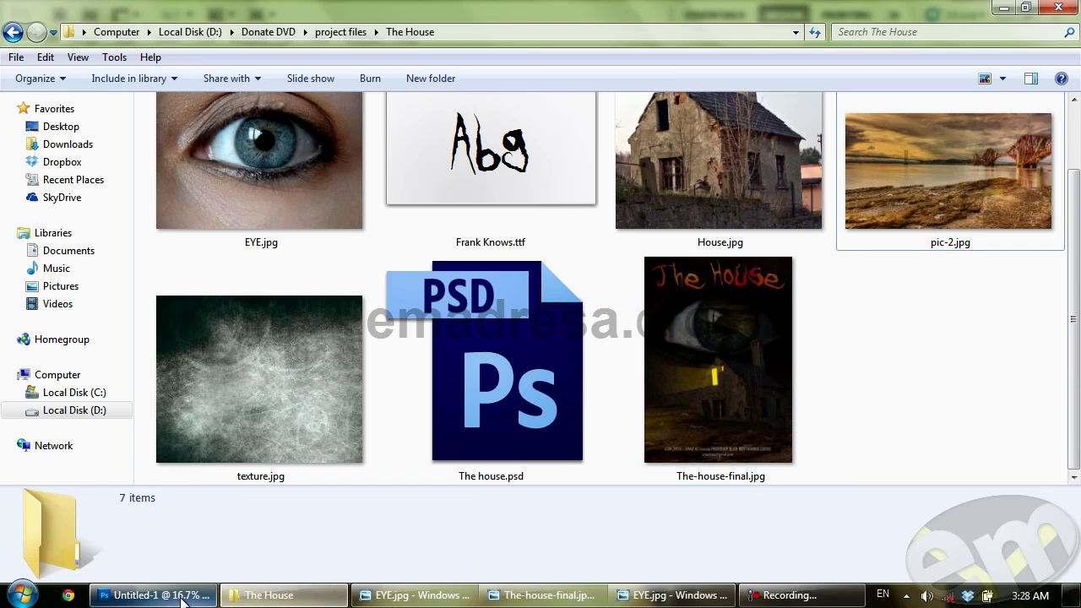
Step: Place House.jpg into the poster, enlarge it proportionally, and move it slightly right and up
left_click(135, 597)
left_click_drag(485, 445, 488, 460)
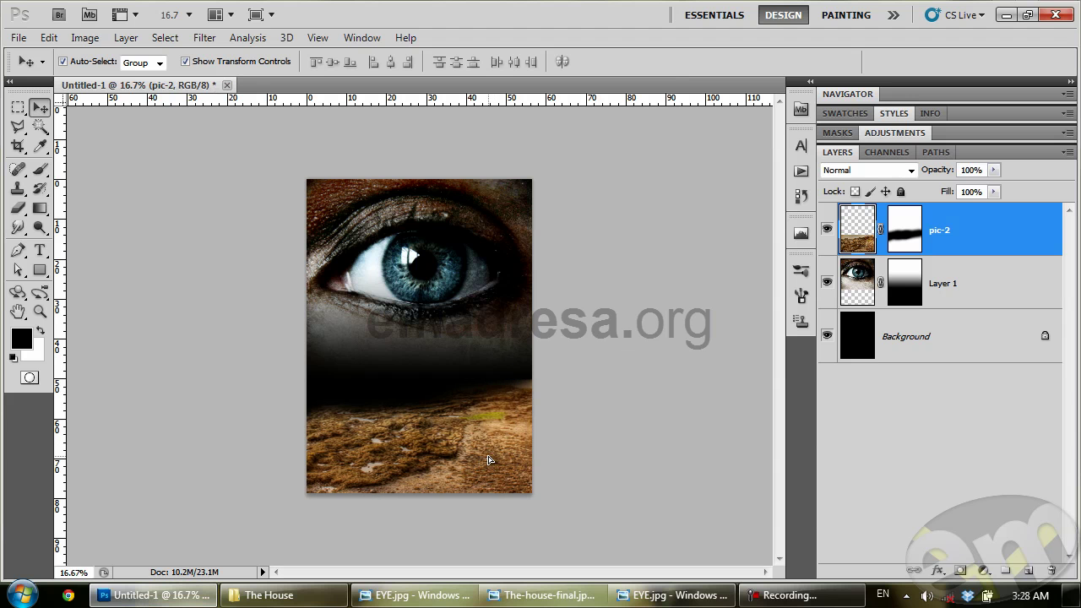
left_click(268, 595)
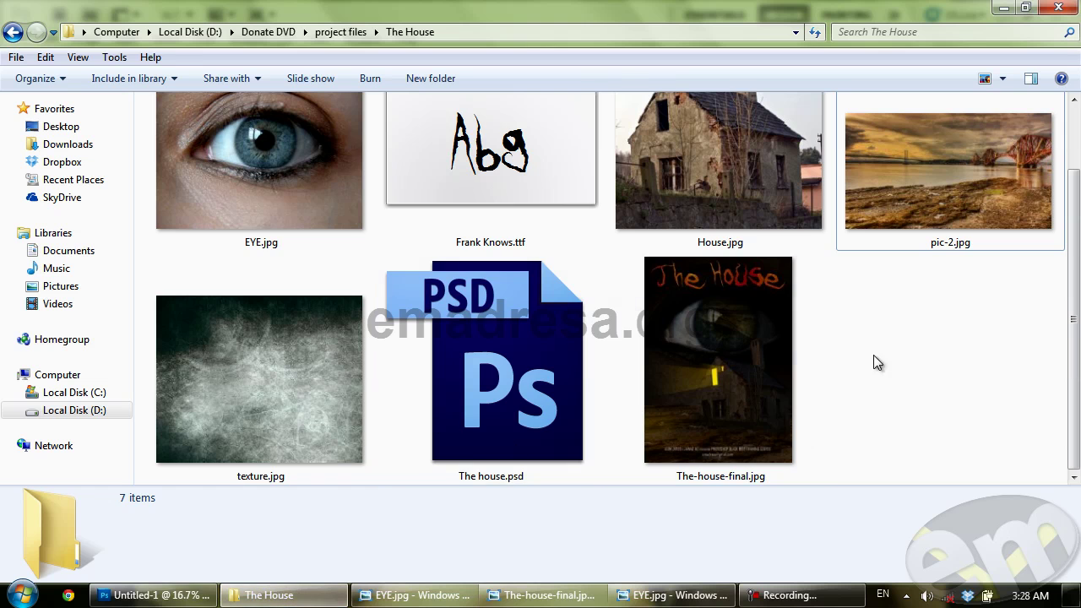
left_click(739, 224)
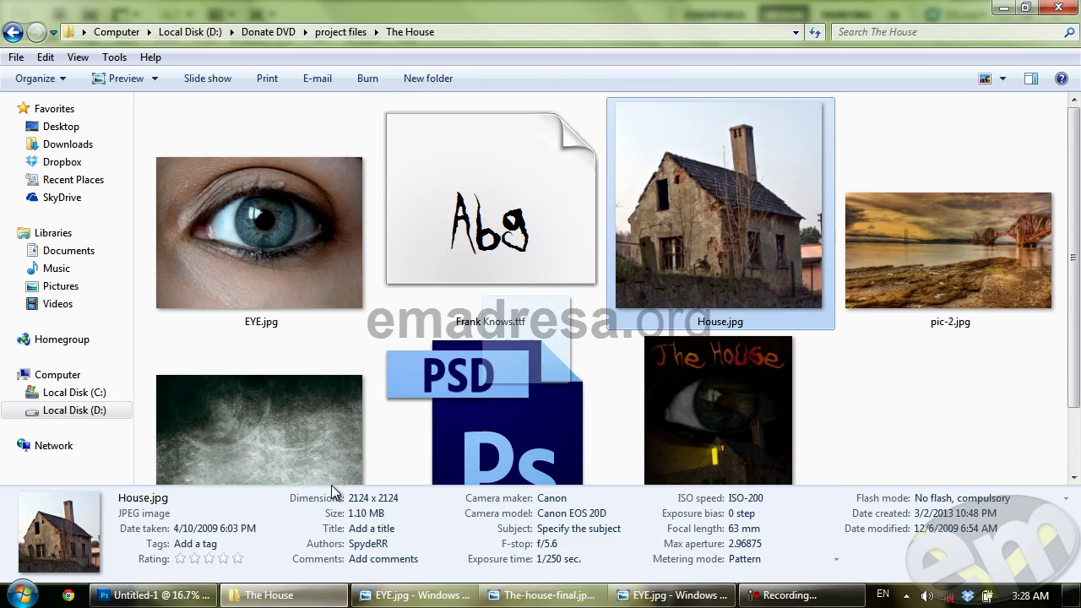
scroll(406, 443, "down", 2)
left_click(156, 595)
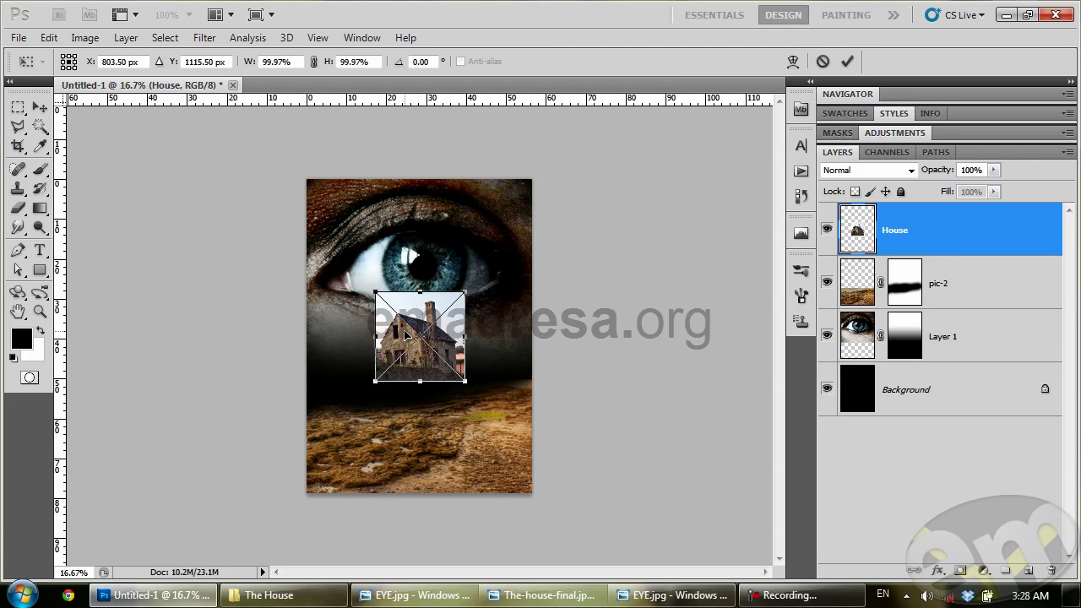
left_click_drag(372, 385, 296, 420)
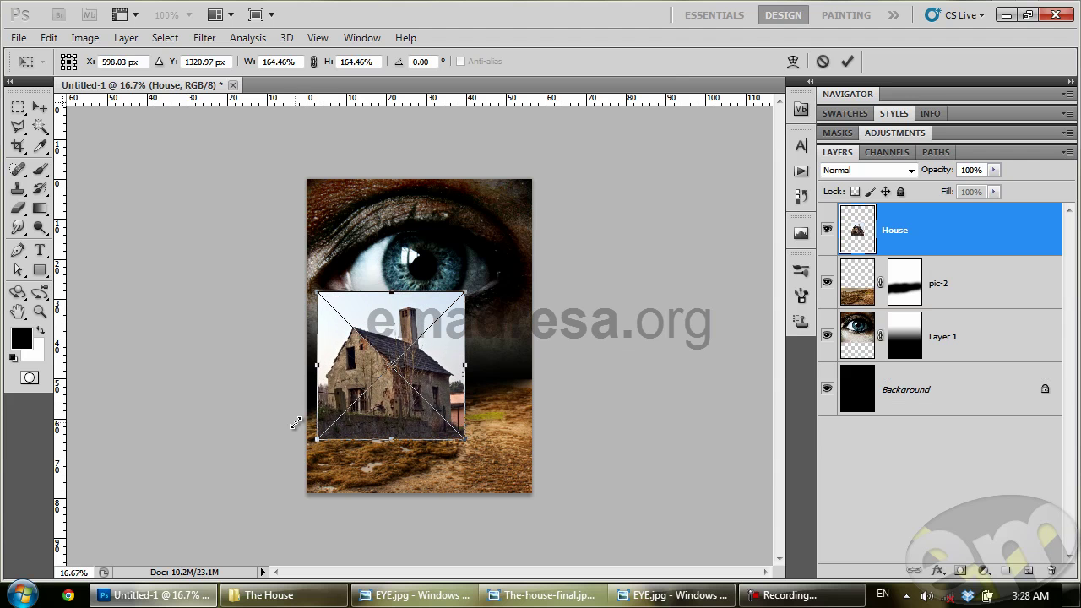
key("Return")
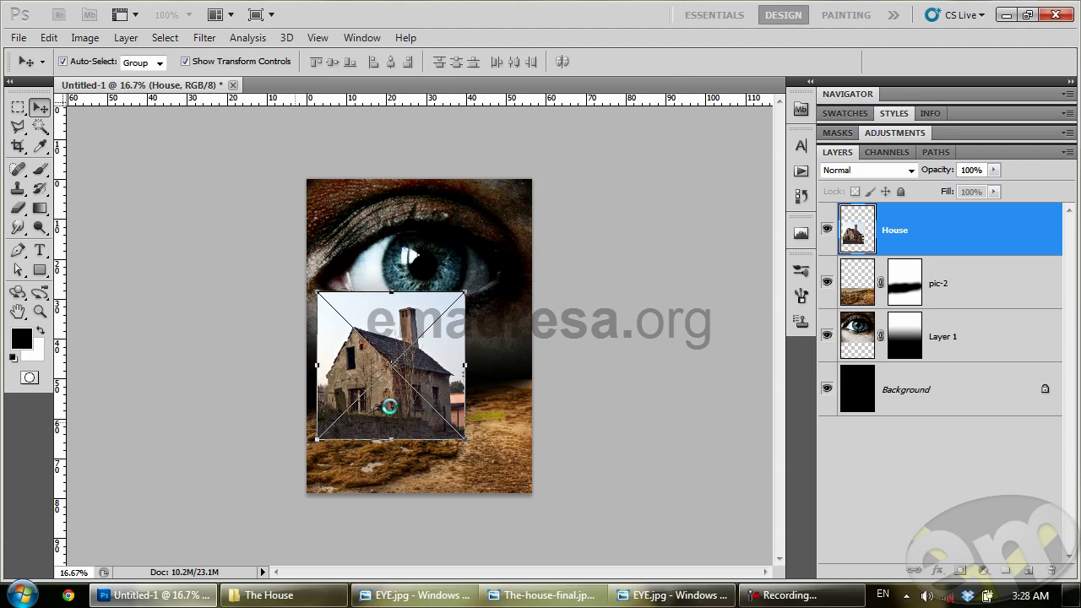
mouse_move(442, 378)
left_mouse_down()
mouse_move(487, 365)
mouse_move(527, 436)
left_mouse_up()
Step: Rasterize the House layer and delete its sky and the white patch using the Magic Wand
left_click(40, 312)
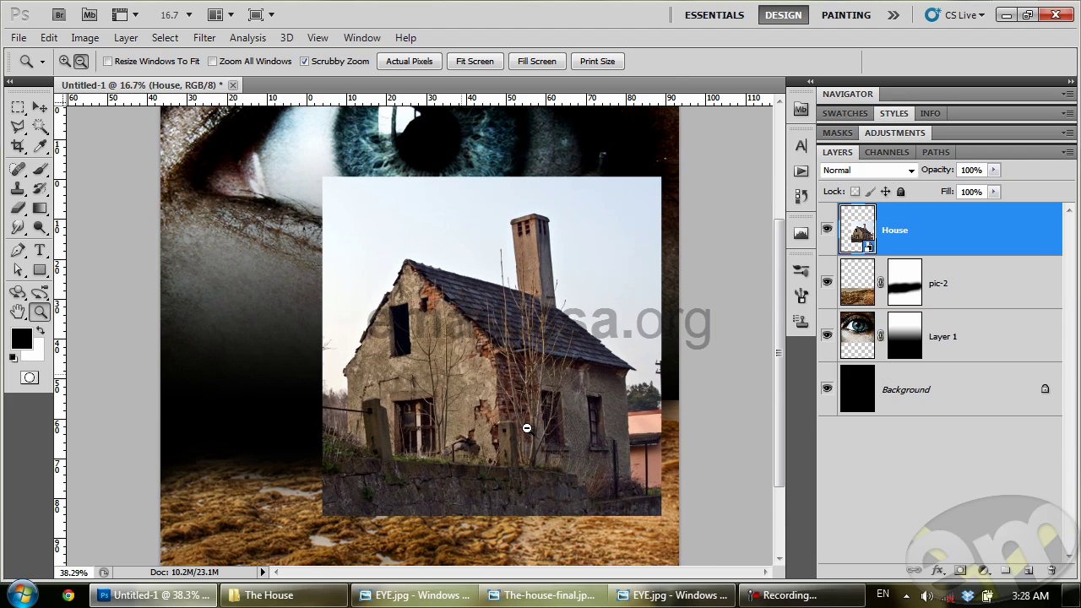
left_click(40, 127)
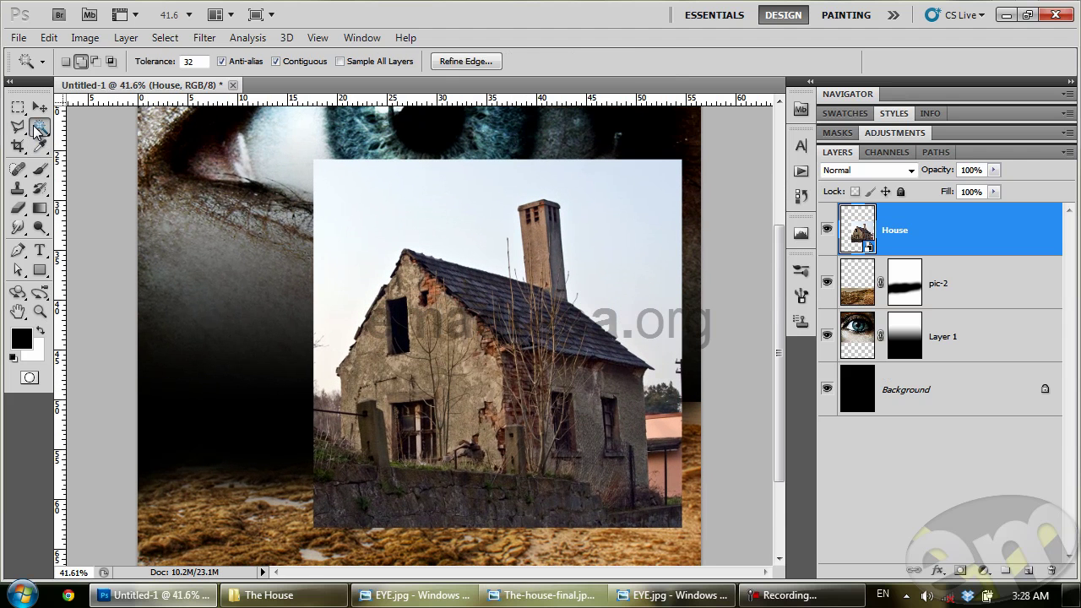
left_click(452, 215)
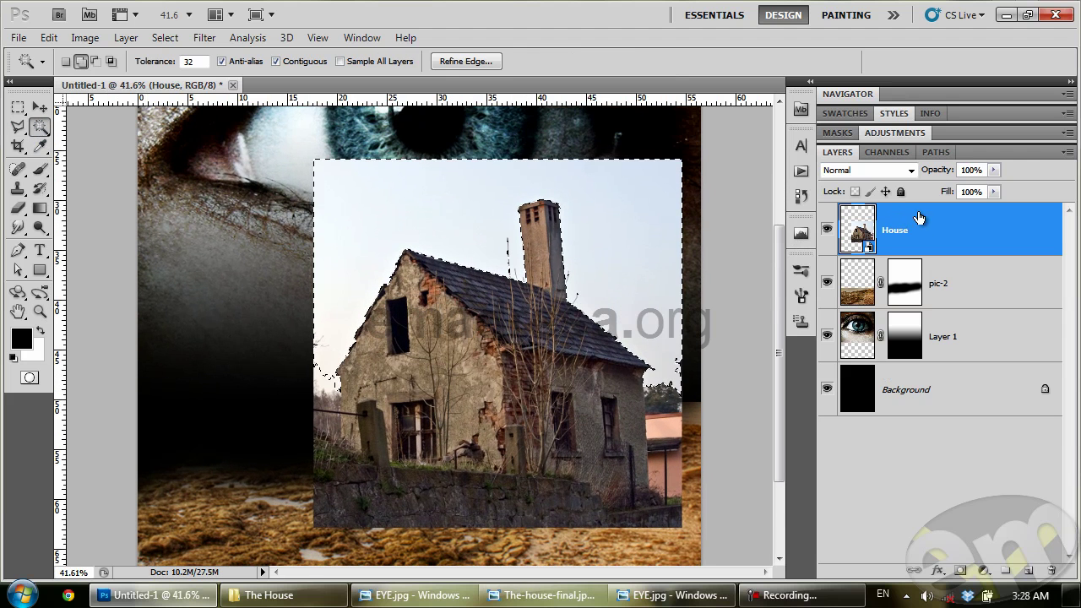
right_click(943, 222)
left_click(798, 315)
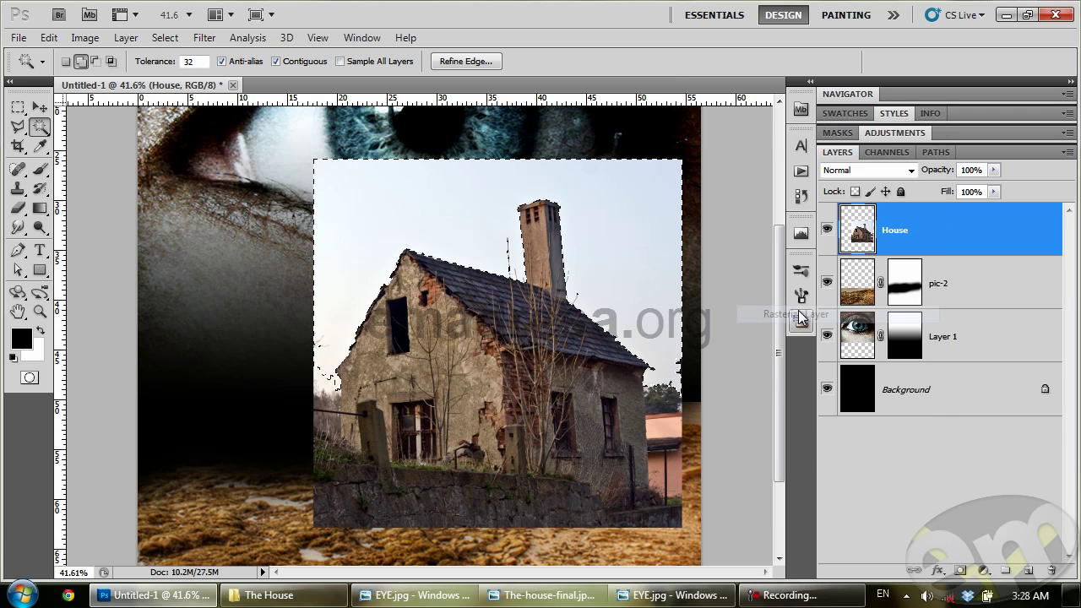
key("Delete")
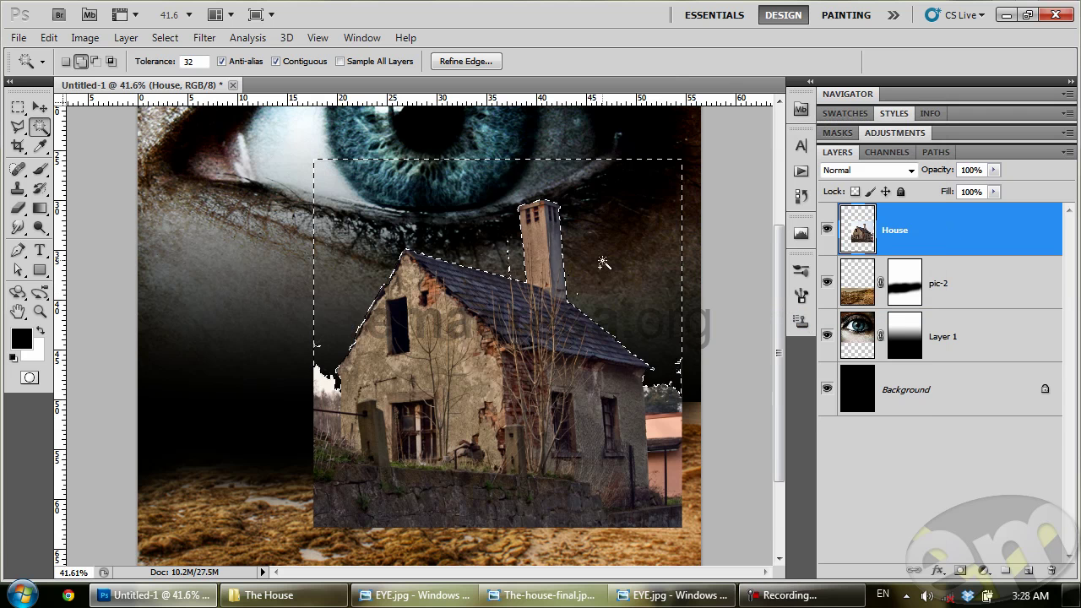
left_click(325, 389)
key("Delete")
key("ctrl+d")
Step: Erase the house photo's rough left edge and the pink building strip with a 90 px eraser
left_click(18, 208)
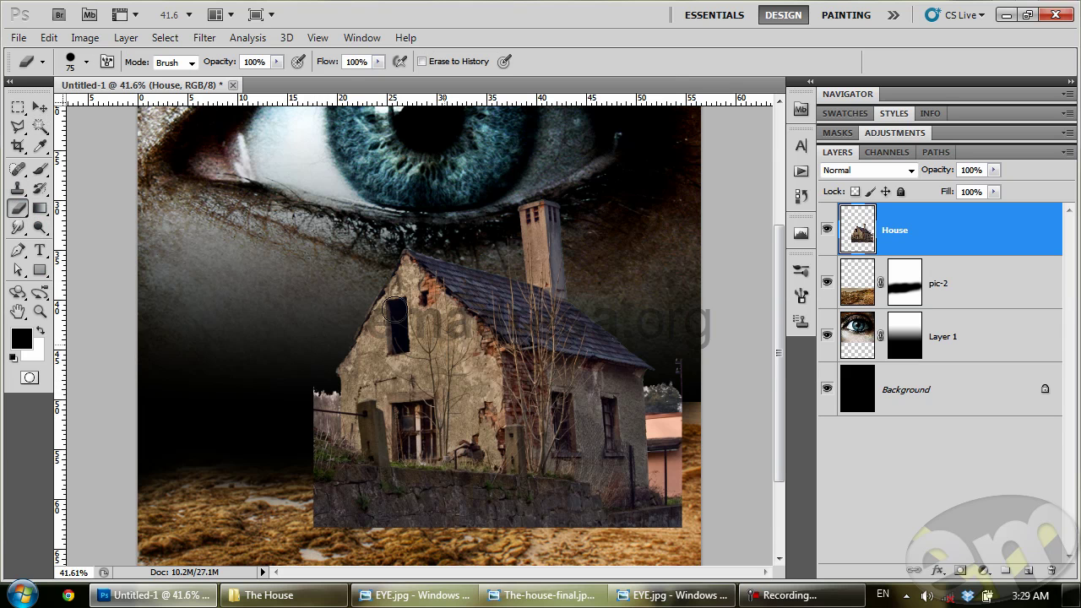
right_click(285, 300)
left_click_drag(368, 331, 379, 331)
key("Return")
mouse_move(330, 434)
left_mouse_down()
mouse_move(321, 446)
mouse_move(323, 396)
left_mouse_up()
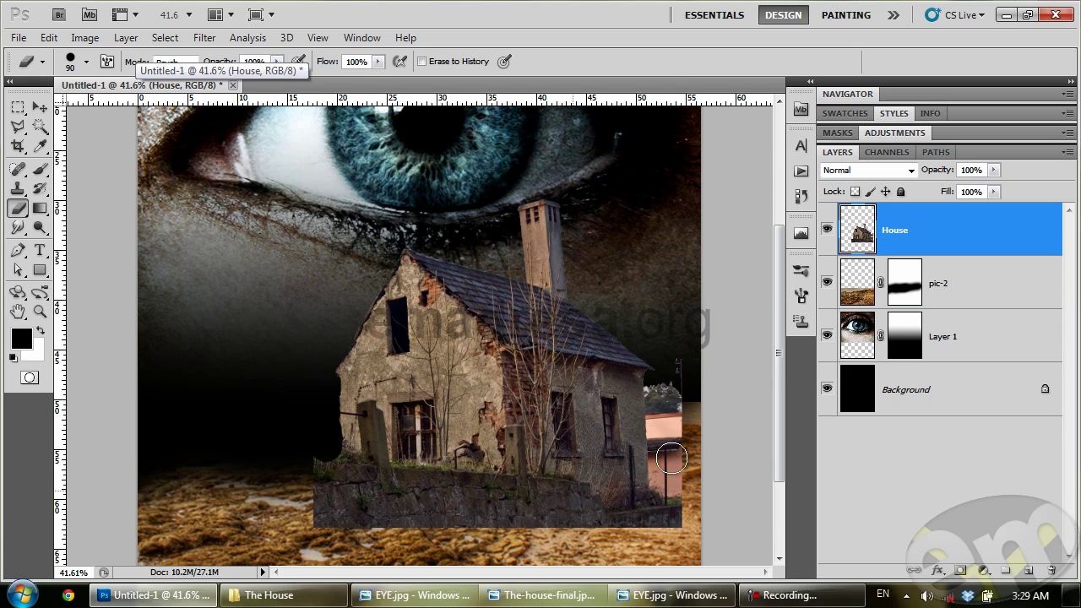
left_click_drag(658, 392, 666, 461)
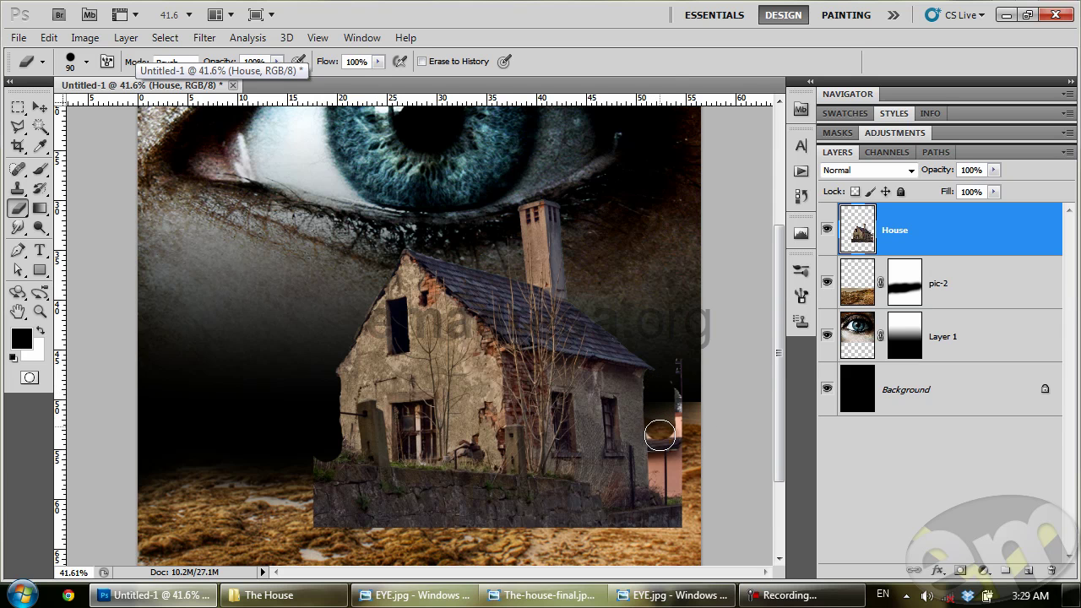
left_click_drag(666, 462, 687, 337)
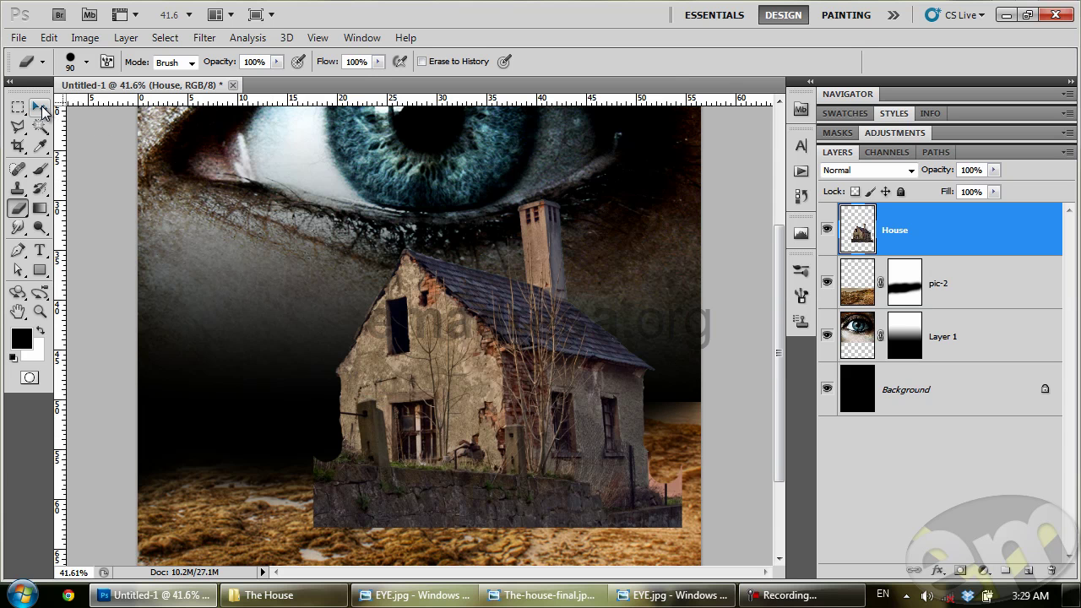
Step: Nudge the house slightly right into position below the eye
left_click(40, 106)
left_click_drag(508, 344, 512, 346)
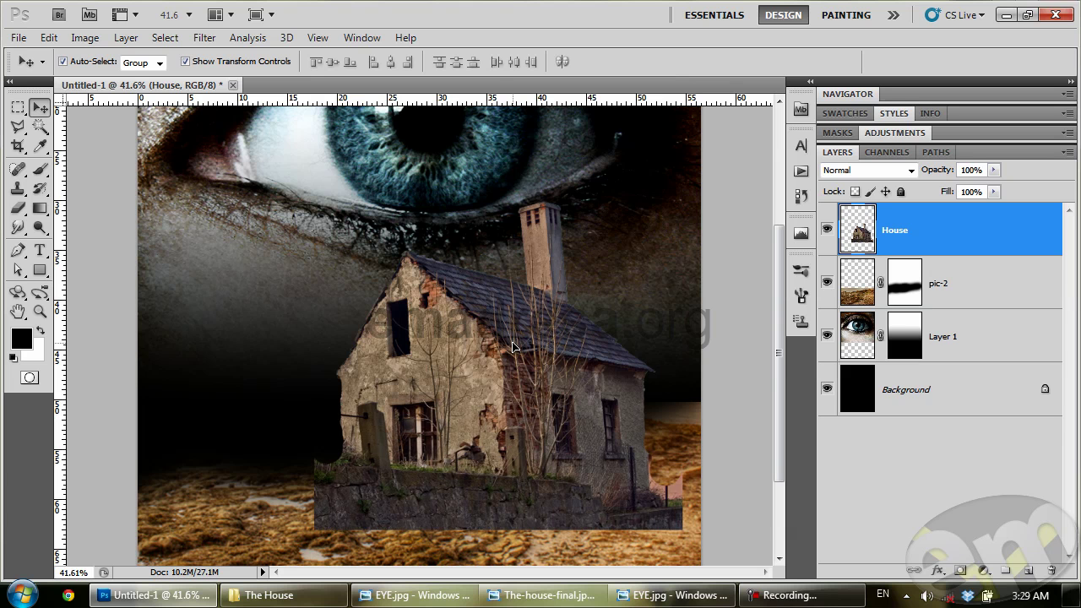
left_click_drag(513, 346, 515, 346)
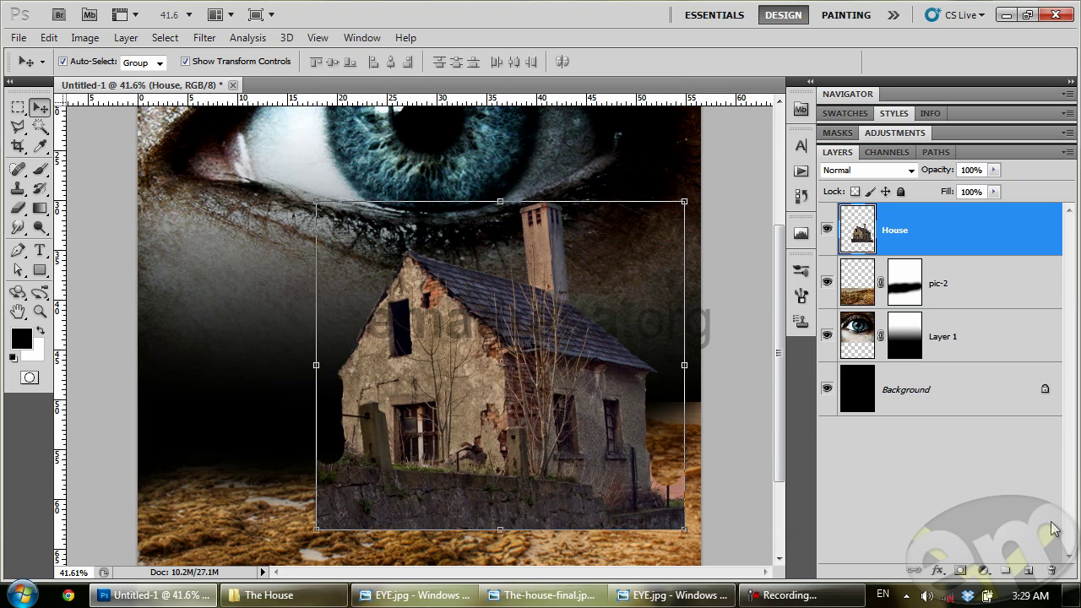
Step: Add a mask to the House layer and paint out the left end of the stone wall
left_click(961, 571)
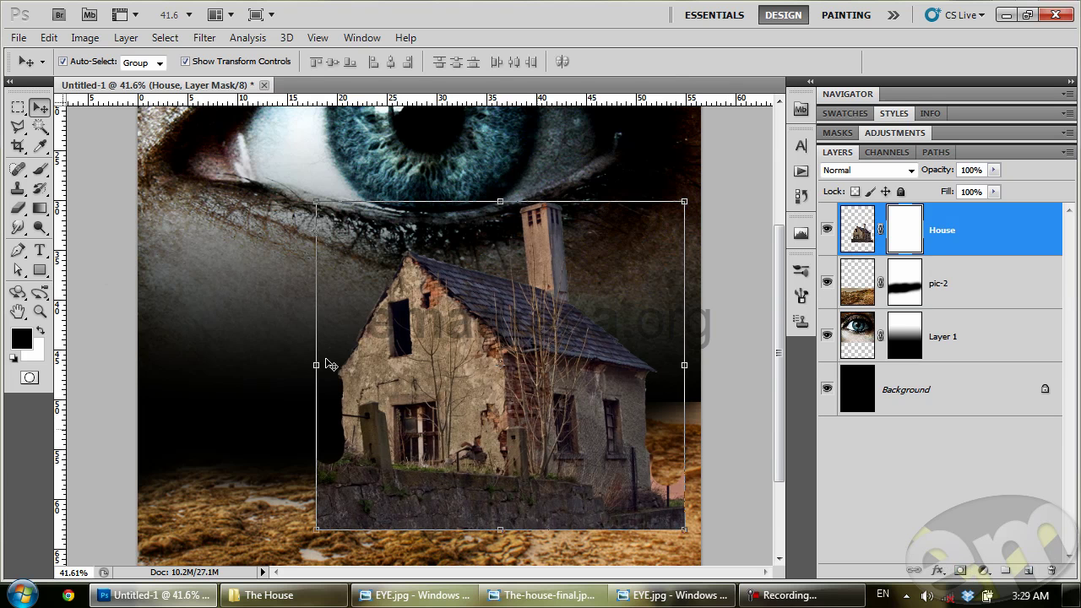
left_click(39, 170)
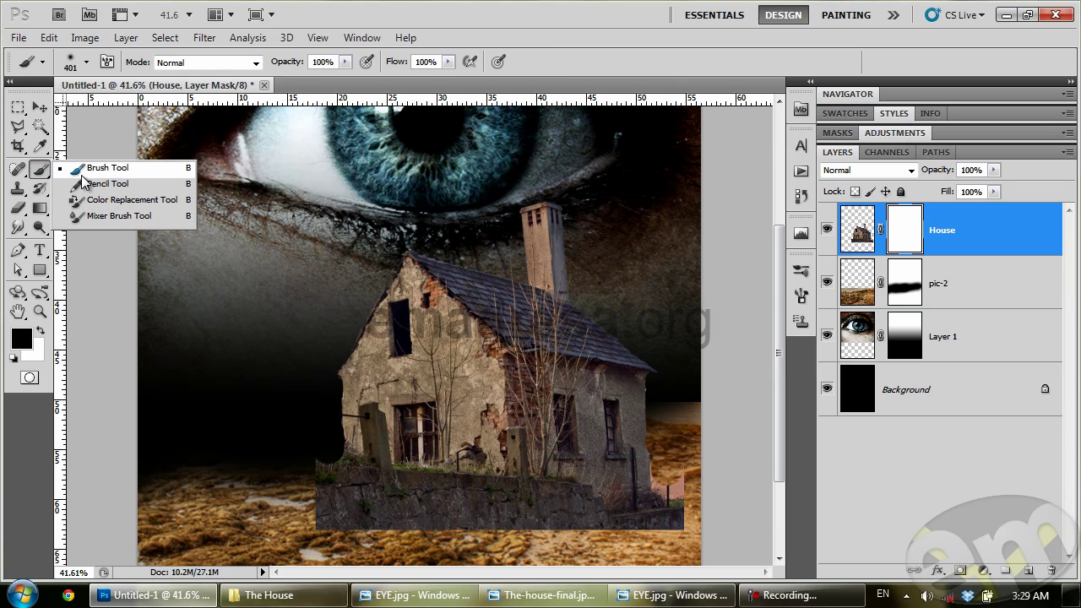
left_click(81, 173)
scroll(251, 350, "down", 3)
scroll(249, 342, "down", 2)
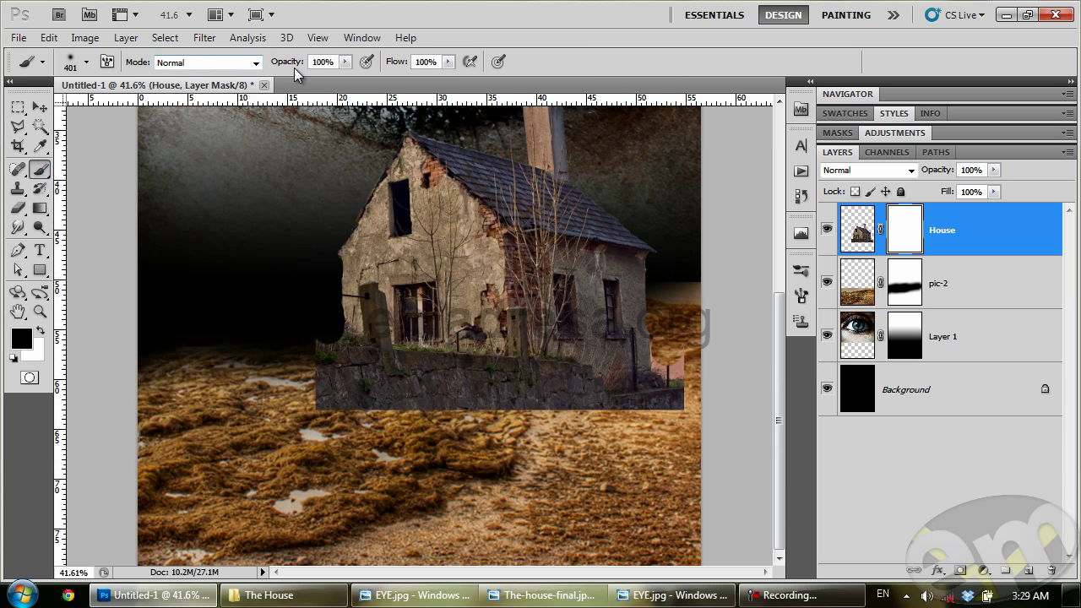
mouse_move(301, 397)
left_mouse_down()
mouse_move(320, 438)
mouse_move(422, 434)
mouse_move(446, 411)
mouse_move(506, 446)
mouse_move(687, 437)
left_mouse_up()
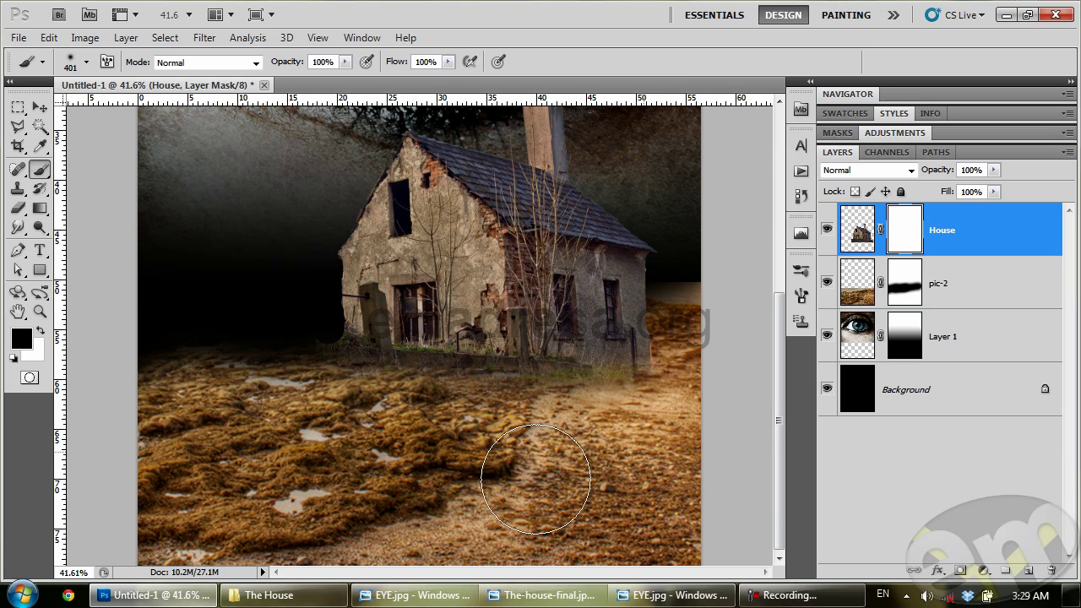
Step: Blend the house's base into the ground with a 187 px brush, then zoom out
right_click(385, 451)
left_click_drag(545, 400, 525, 400)
left_click(304, 359)
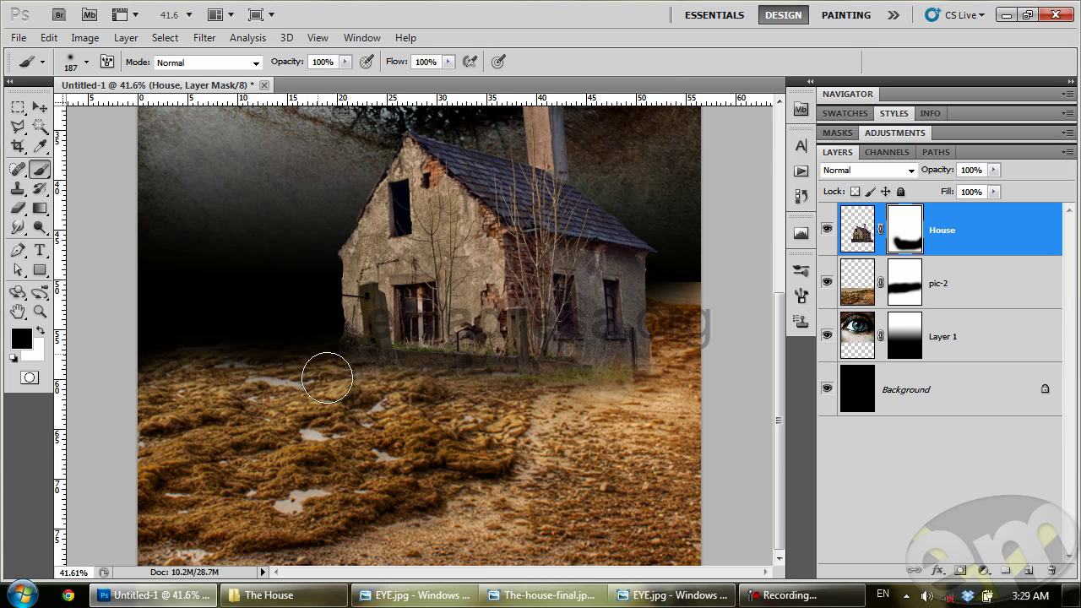
mouse_move(473, 389)
left_mouse_down()
mouse_move(676, 386)
mouse_move(678, 359)
left_mouse_up()
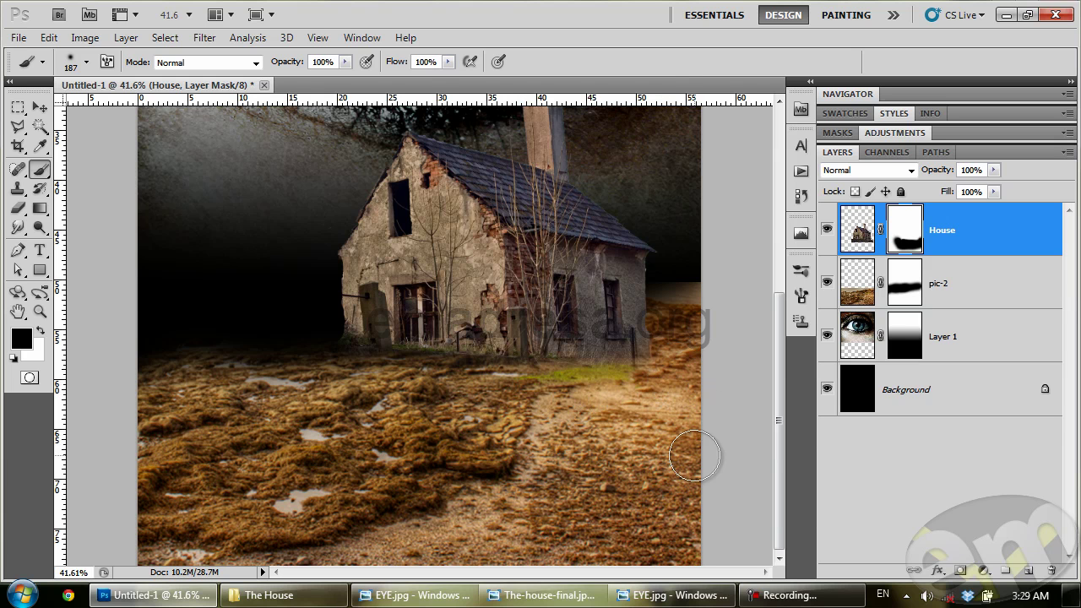
left_click(40, 312)
left_click(428, 327, "alt")
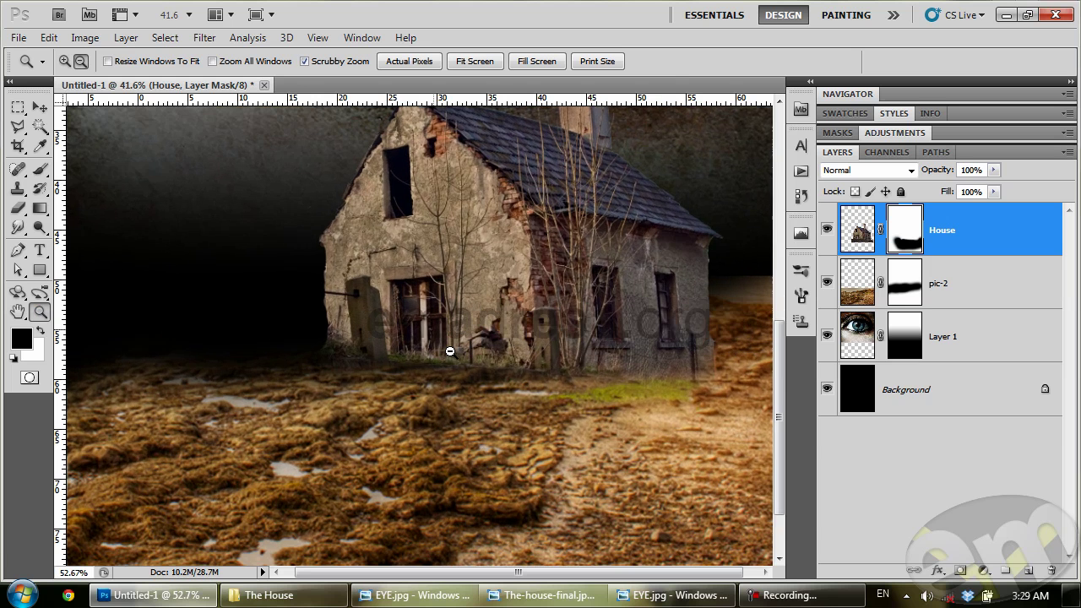
Step: Nudge the house right and select both the House and pic-2 layers
left_click(40, 107)
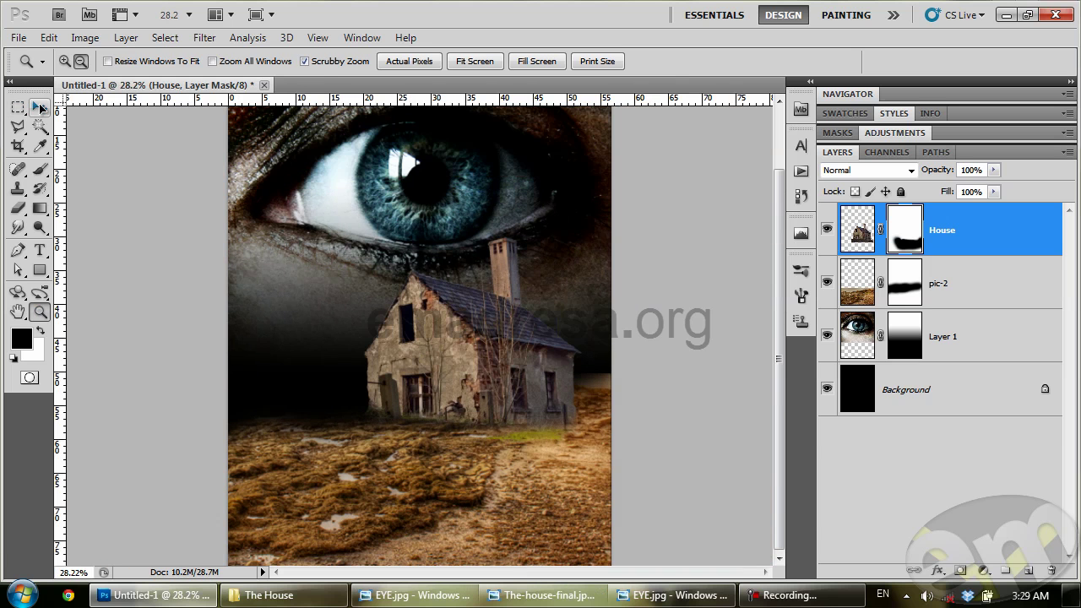
key("shift+Right")
key("shift+Right")
key("shift+Right")
key("shift+Right")
key("shift+Right")
key("shift+Right")
key("shift+Right")
key("shift+Right")
key("shift+Right")
left_click(713, 366)
left_click(543, 382)
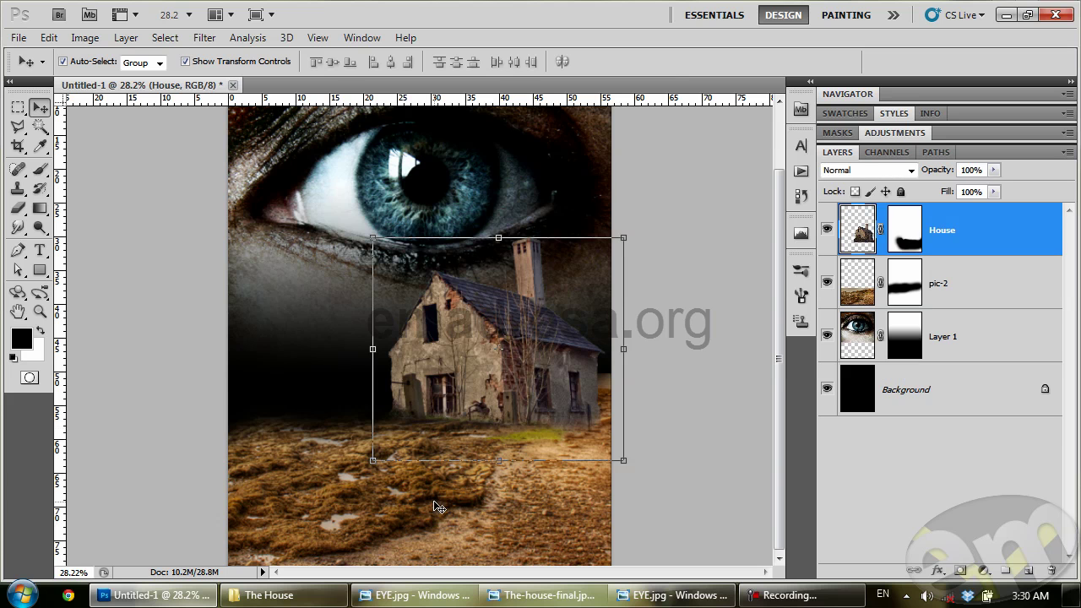
left_click(276, 491, "shift")
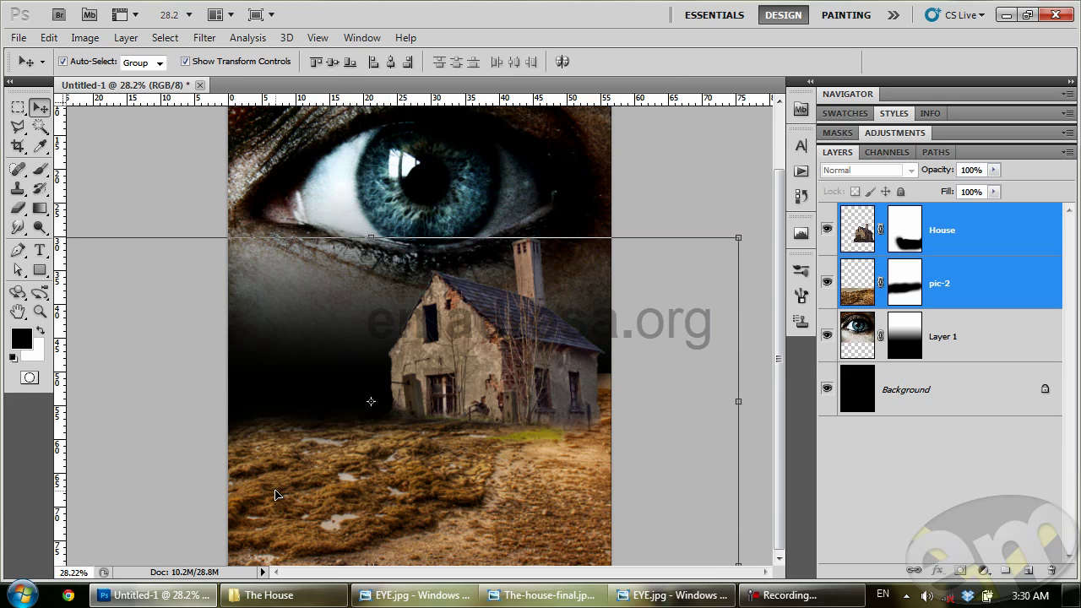
Step: Merge House and pic-2 with Ctrl+E and add a Levels adjustment layer
key("ctrl+e")
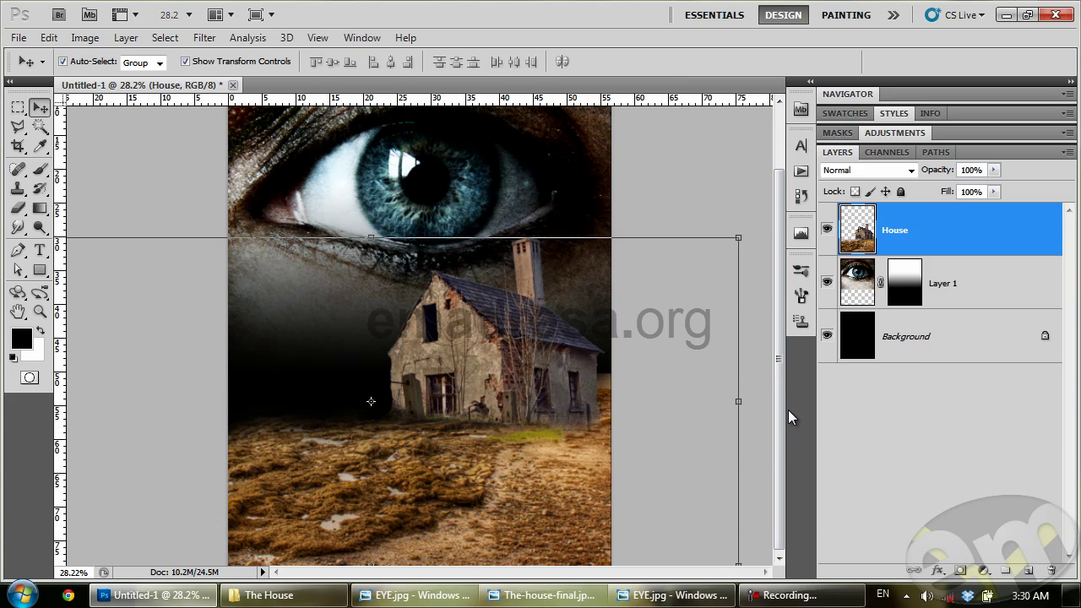
left_click(983, 570)
left_click(947, 302)
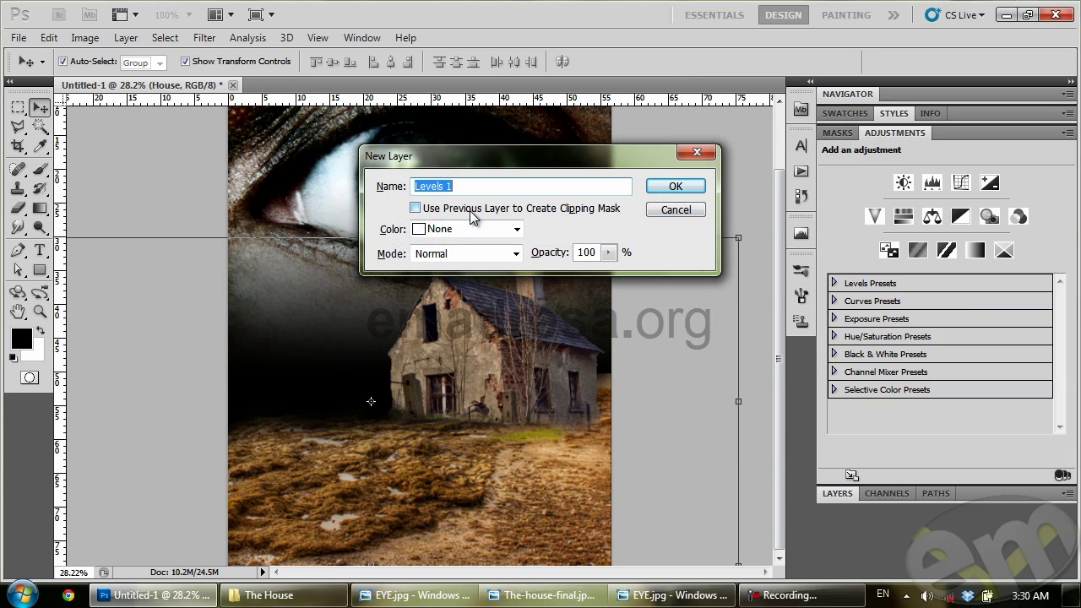
Step: Clip Levels 1 to House with input levels 37/0.79 and output white 183
left_click(532, 216)
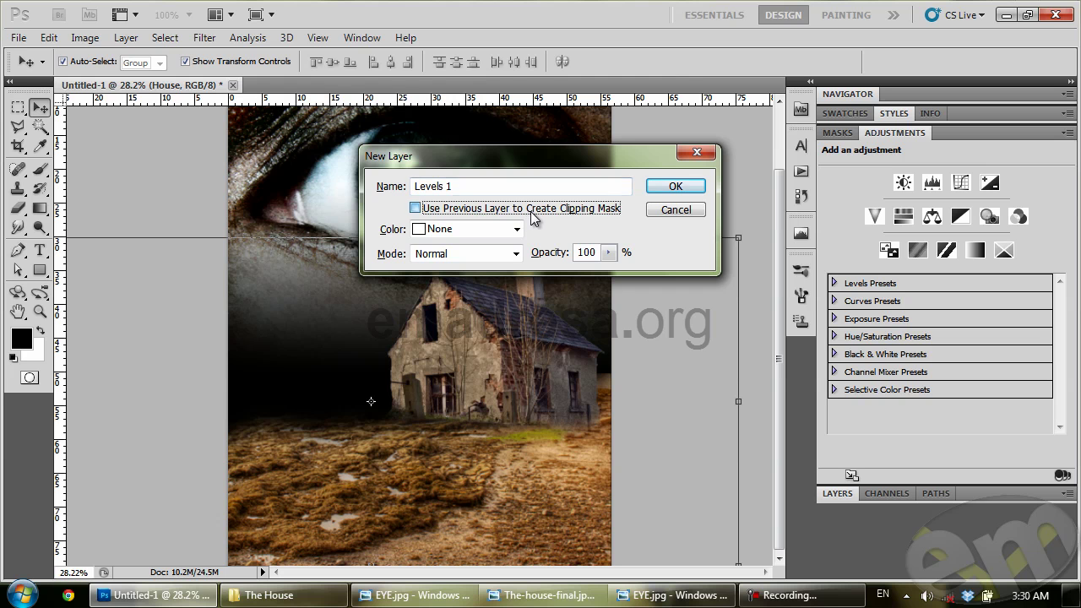
left_click(655, 189)
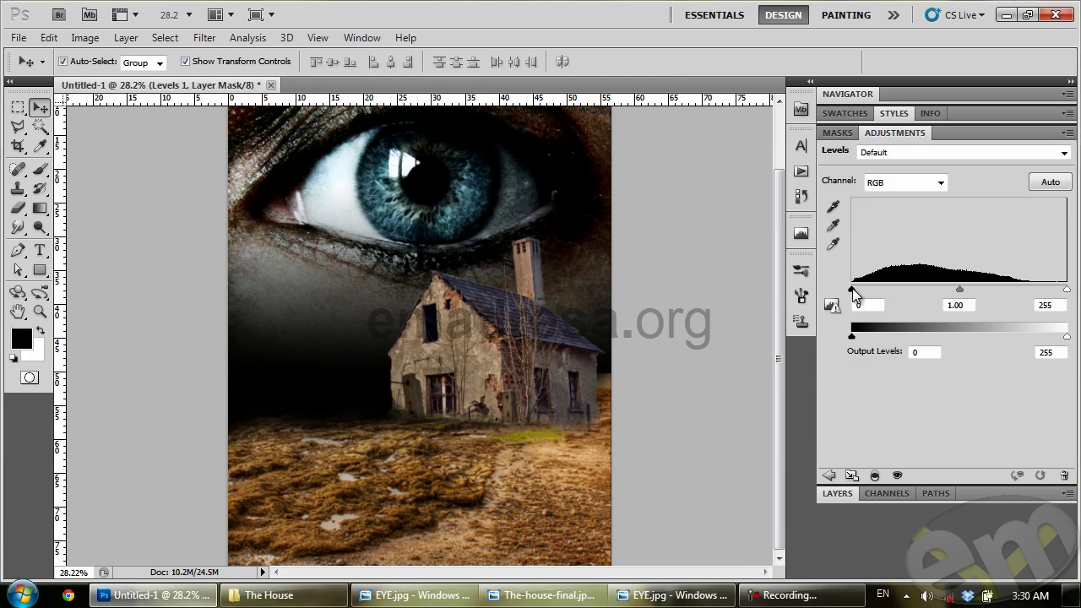
left_click_drag(851, 285, 880, 289)
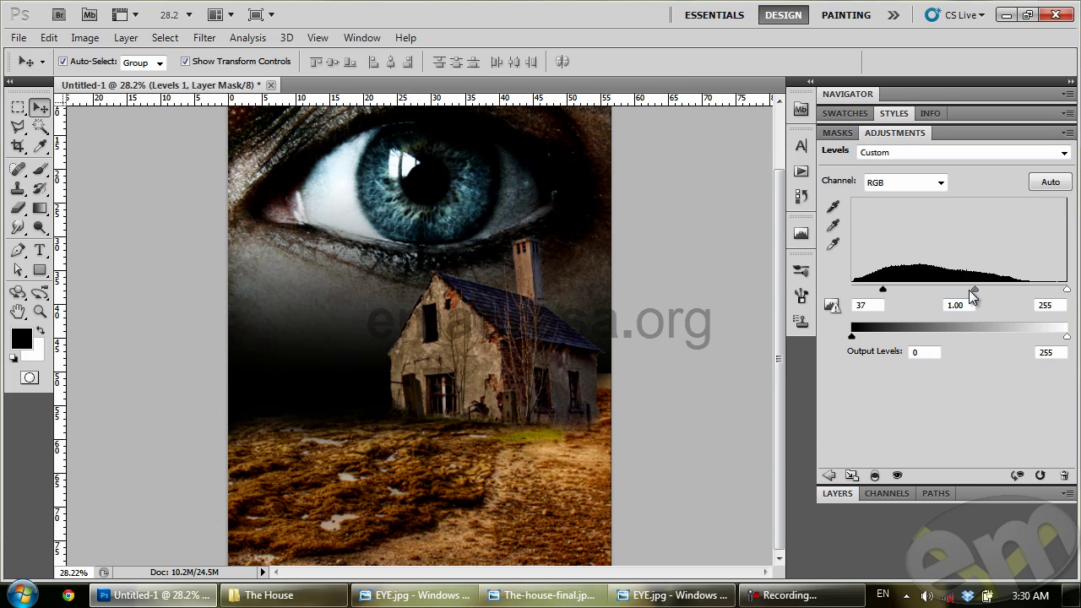
left_click_drag(977, 290, 989, 290)
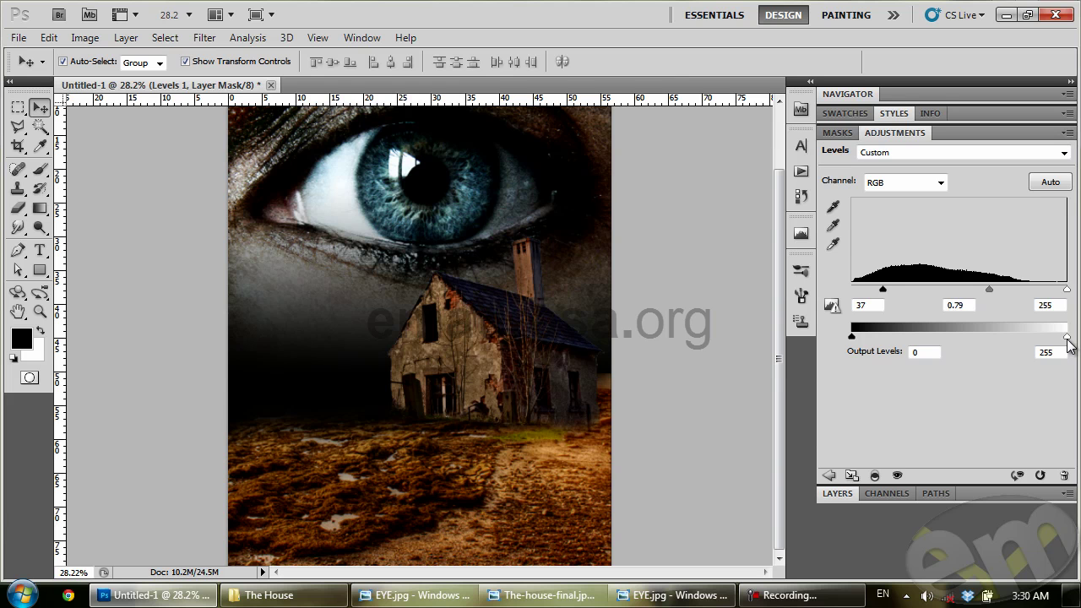
left_click_drag(1067, 337, 1014, 334)
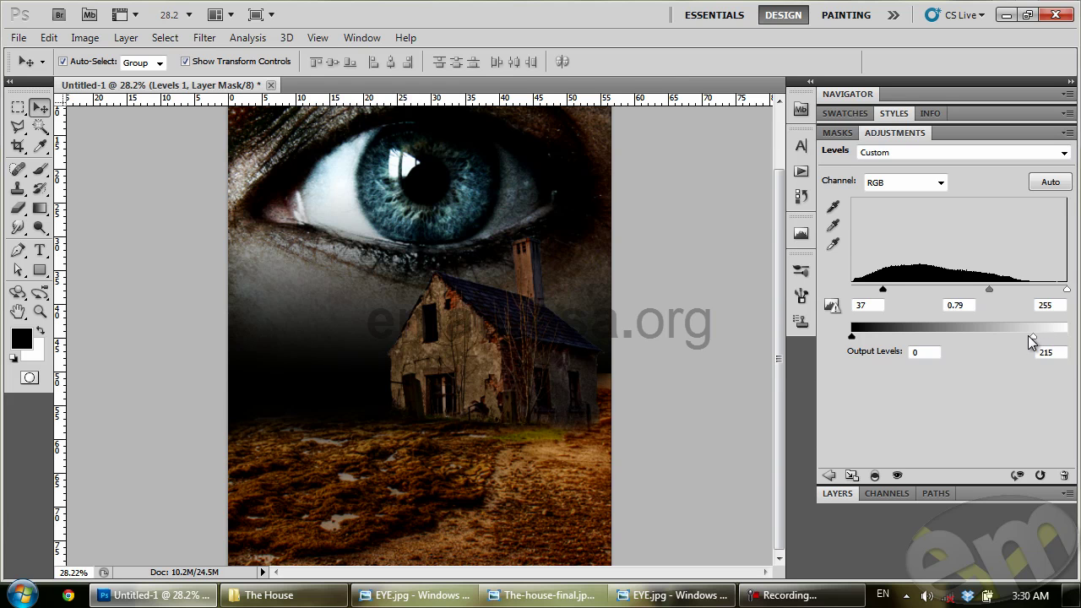
left_click_drag(1011, 333, 1005, 332)
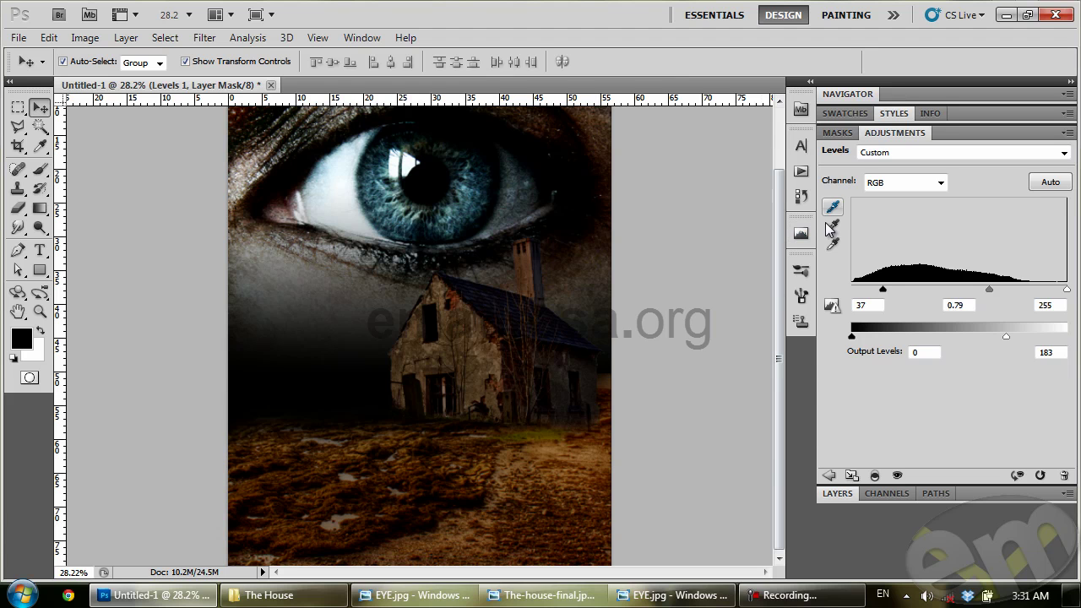
left_click(843, 495)
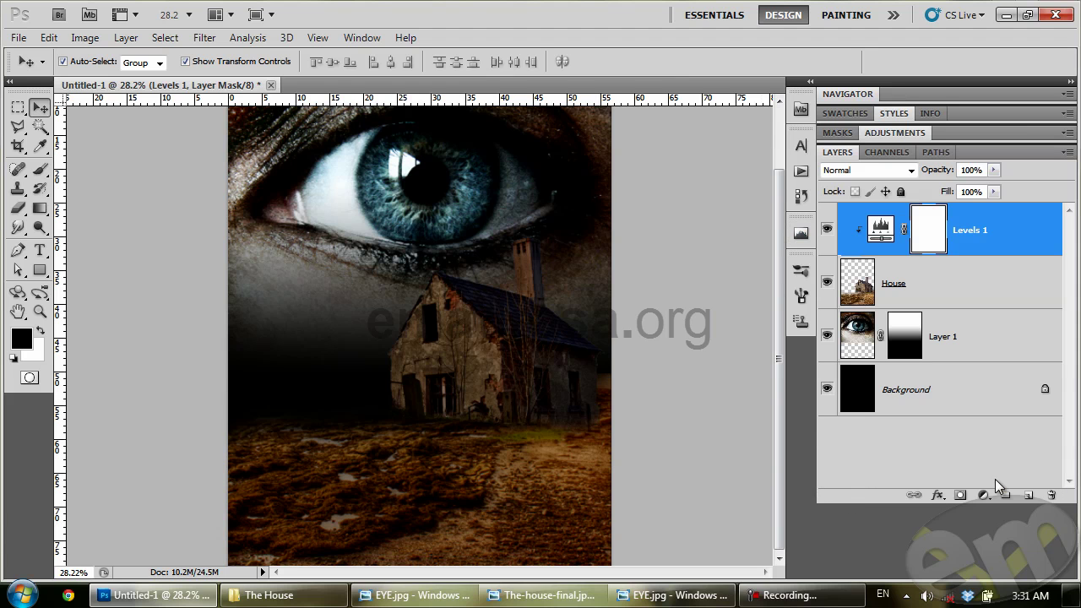
Step: Add a black-filled Layer 2 and delete its black over the top eye area
left_click(1027, 495)
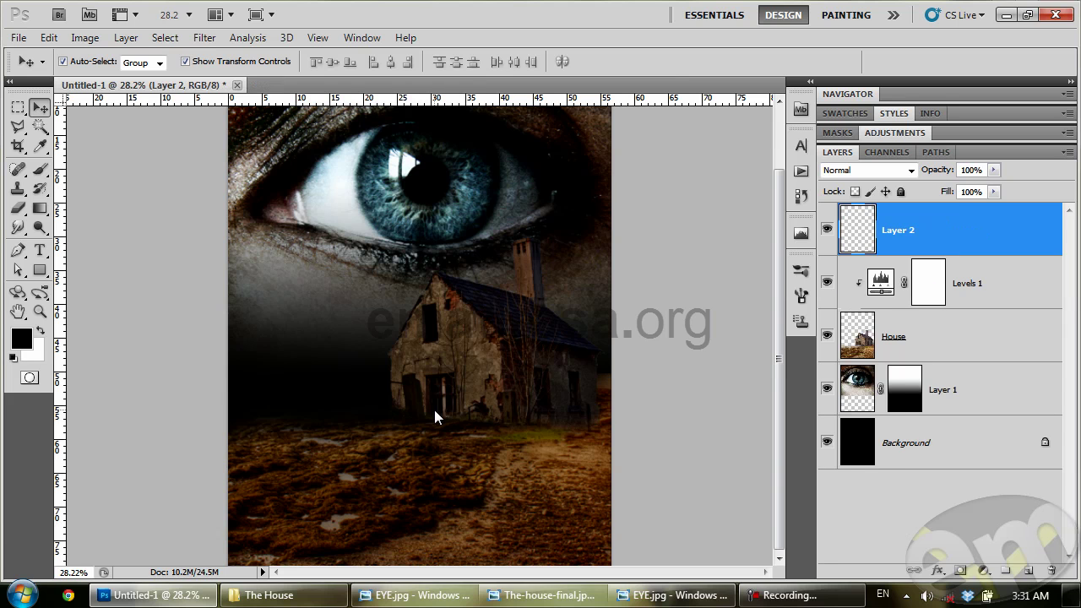
key("alt+BackSpace")
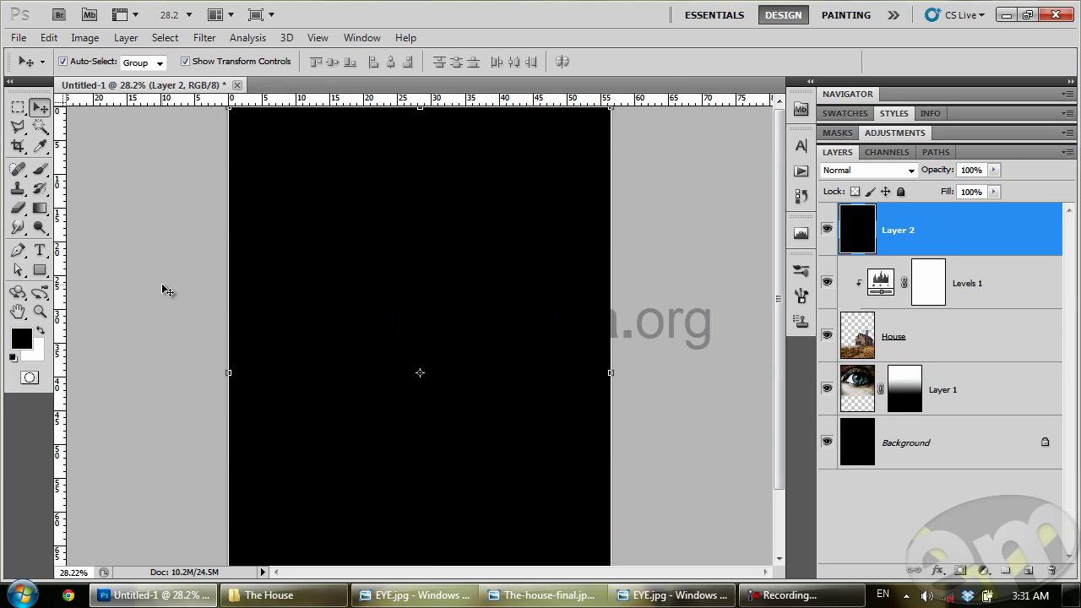
left_click(169, 241)
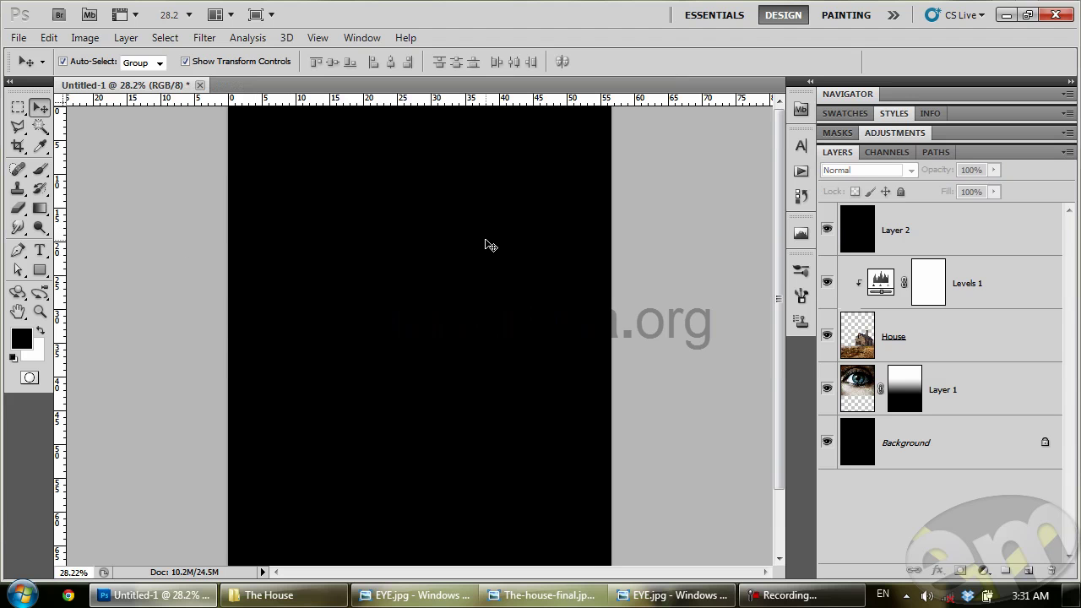
left_click(17, 107)
left_click_drag(251, 141, 170, 87)
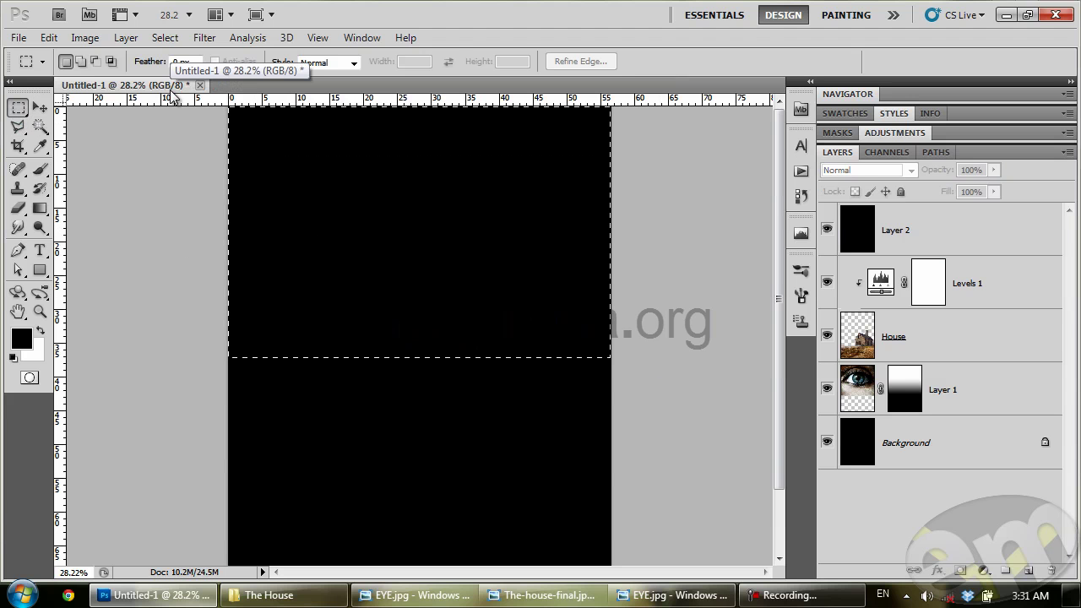
left_click(929, 229)
key("Delete")
key("ctrl+d")
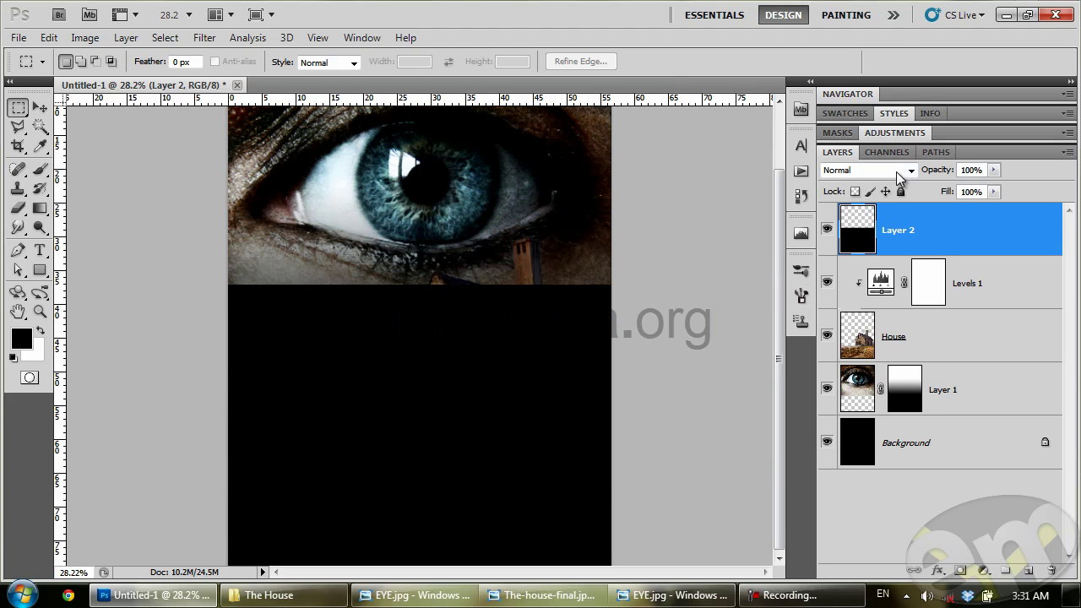
Step: Set Layer 2 to Overlay blend mode at about 42% opacity
left_click(898, 171)
left_click(862, 211)
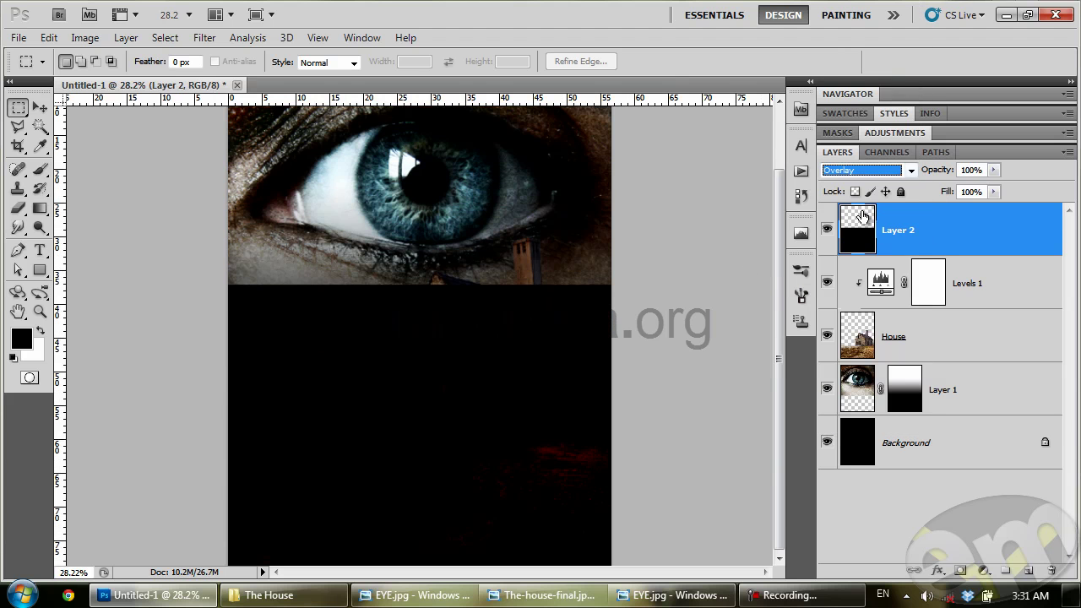
left_click_drag(937, 170, 865, 181)
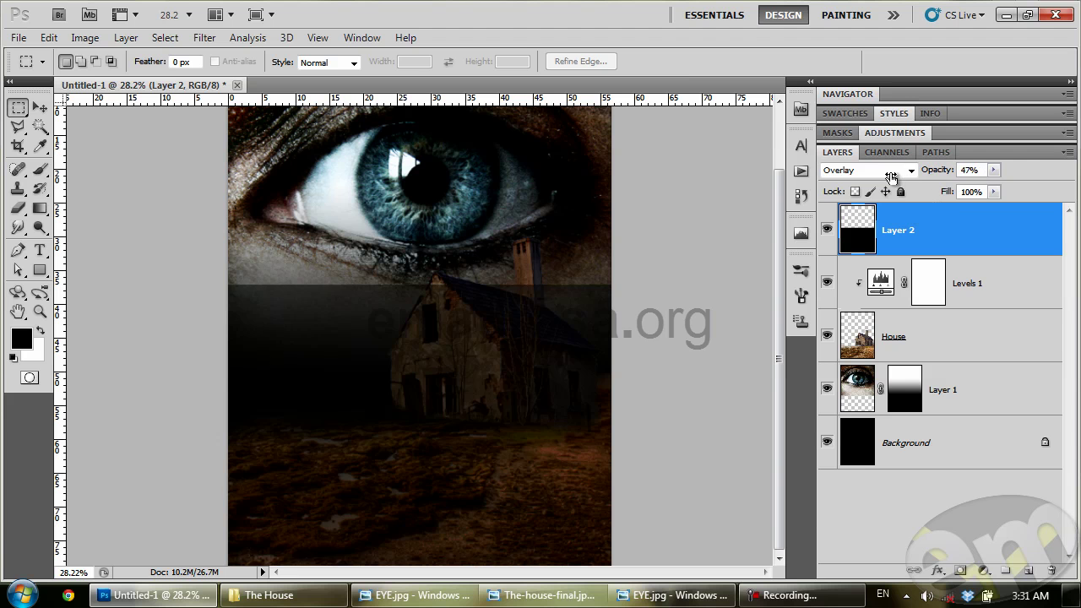
left_click_drag(865, 182, 886, 184)
Step: Mask Layer 2 and soften the dark band's top edge with a 569 px brush
left_click(960, 570)
left_click(40, 168)
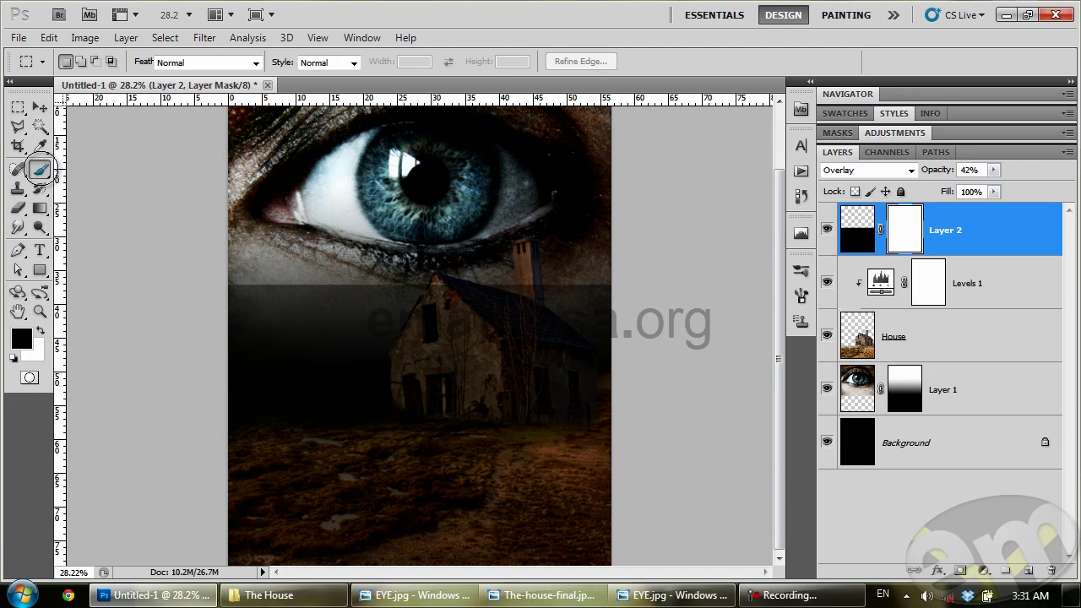
right_click(287, 335)
left_click_drag(434, 370, 452, 370)
left_click(389, 304)
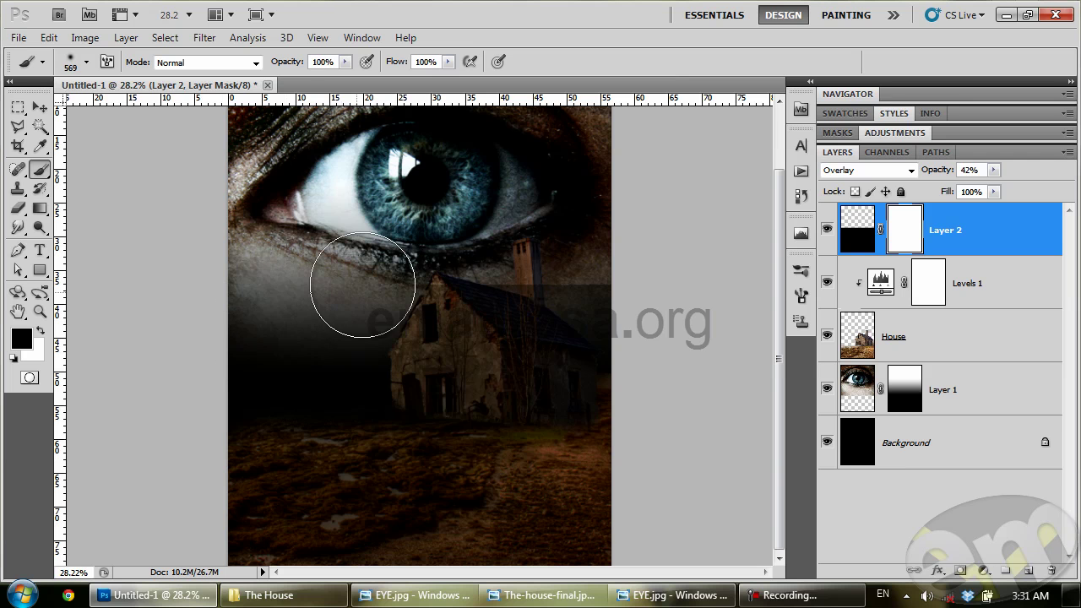
left_click_drag(527, 242, 634, 278)
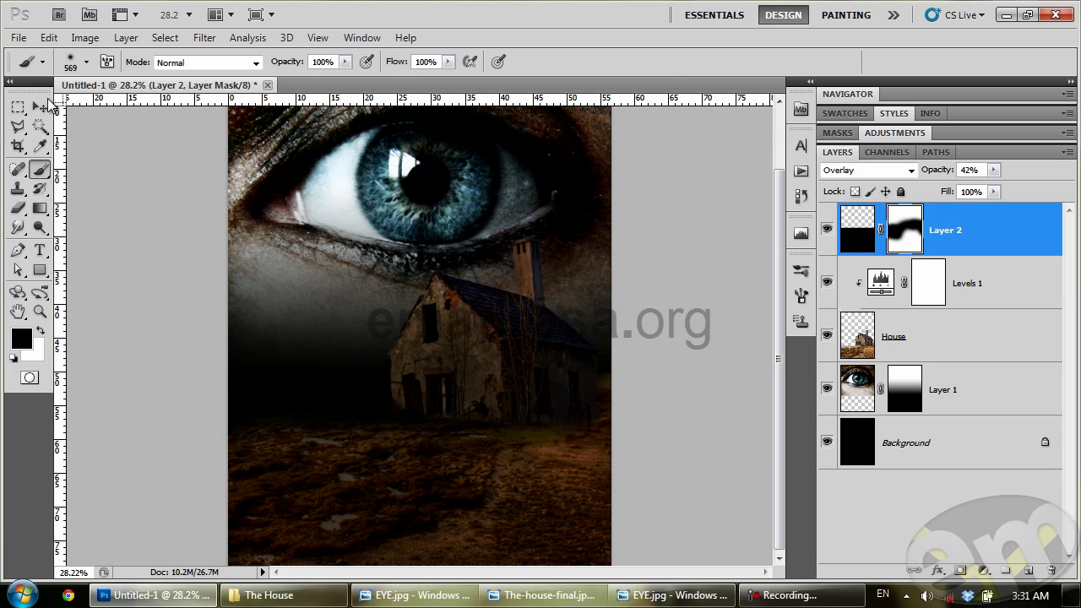
Step: Raise Layer 2 to about 60% opacity, toggle it to compare, then delete it
left_click(40, 107)
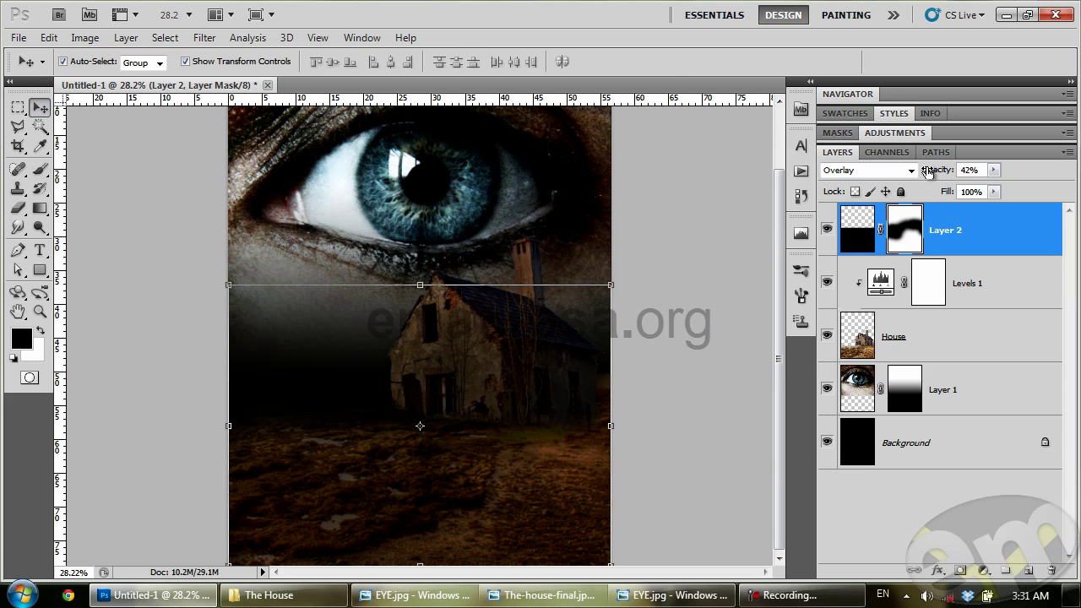
left_click_drag(933, 171, 946, 170)
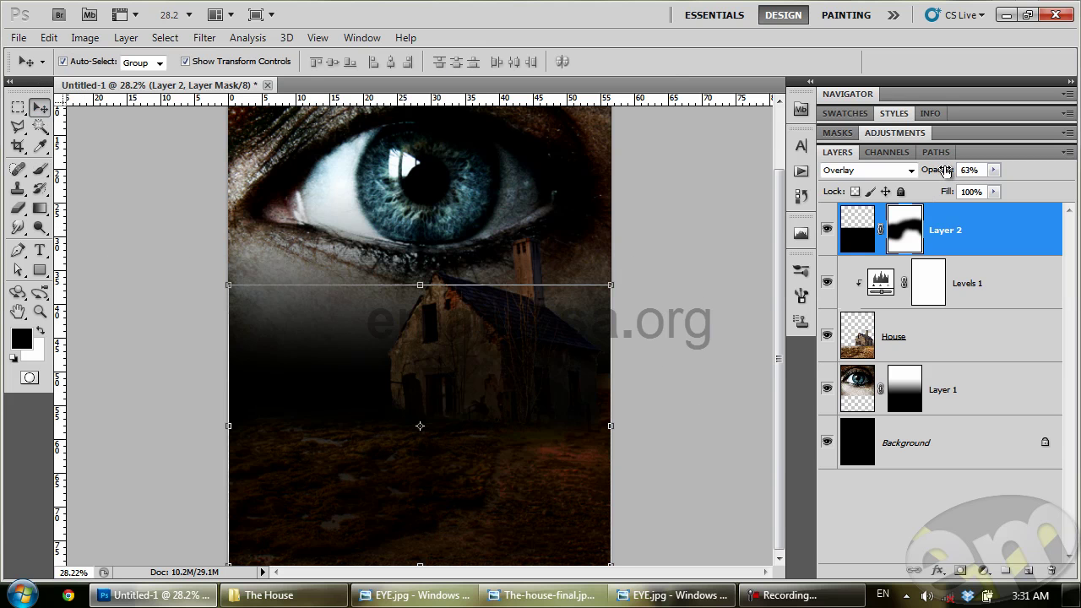
left_click(827, 229)
left_click(828, 230)
left_click(828, 230)
left_click(828, 230)
left_click_drag(980, 229, 1052, 570)
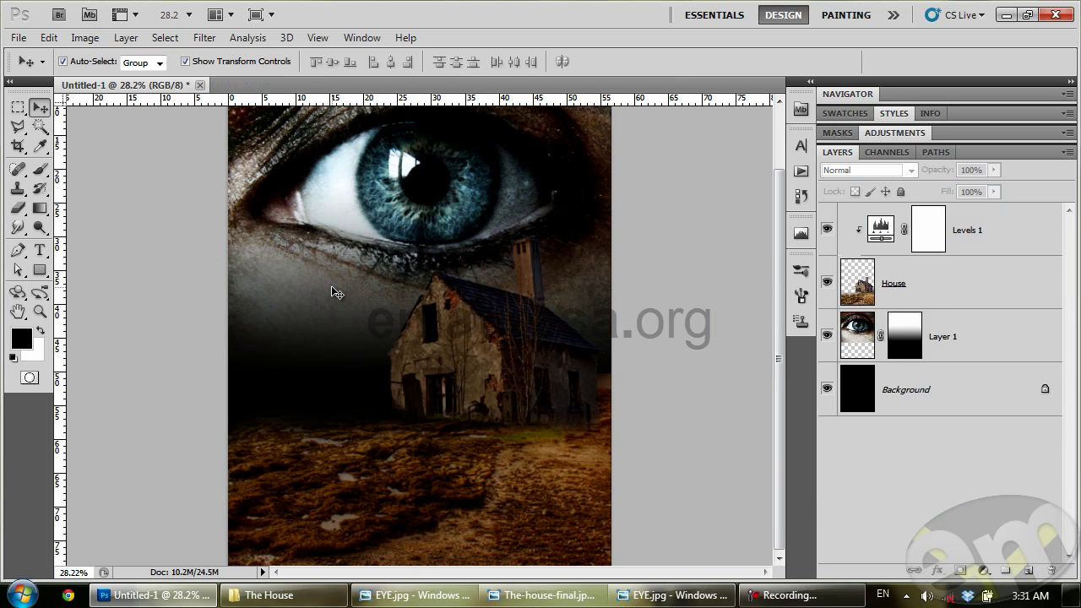
Step: Adjust the house's Levels 1 to input 58 / 0.88 and output white 179
left_click(885, 231)
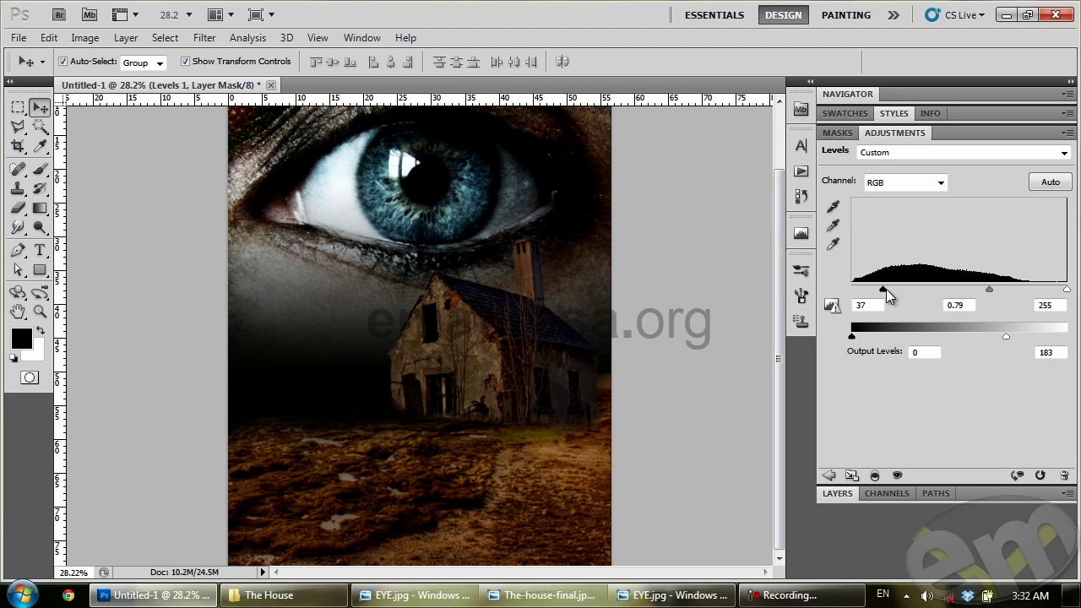
mouse_move(886, 289)
left_mouse_down()
mouse_move(914, 289)
mouse_move(901, 290)
left_mouse_up()
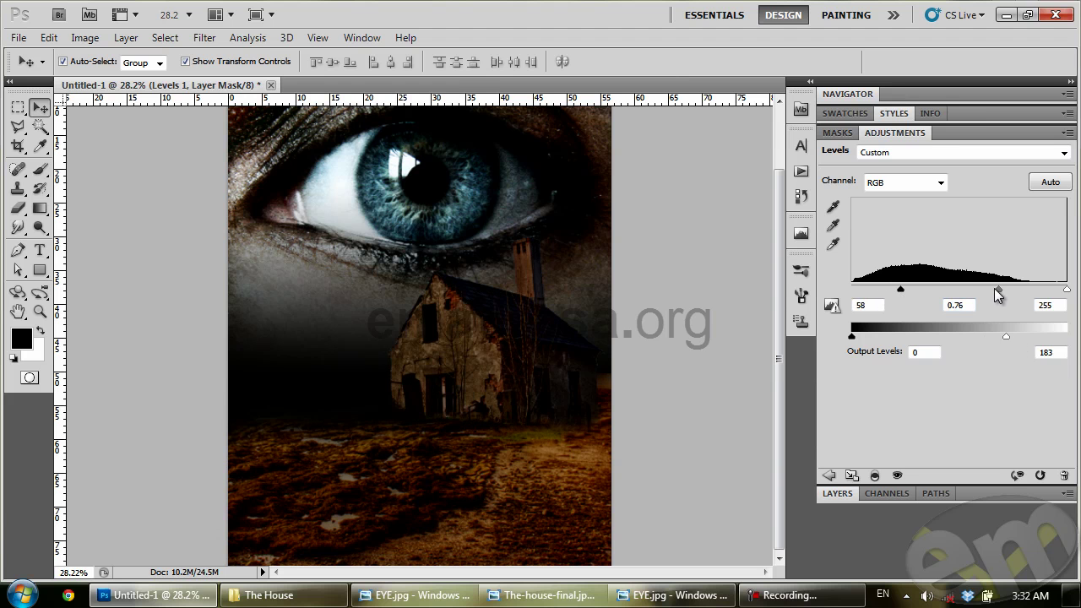
left_click_drag(998, 293, 983, 296)
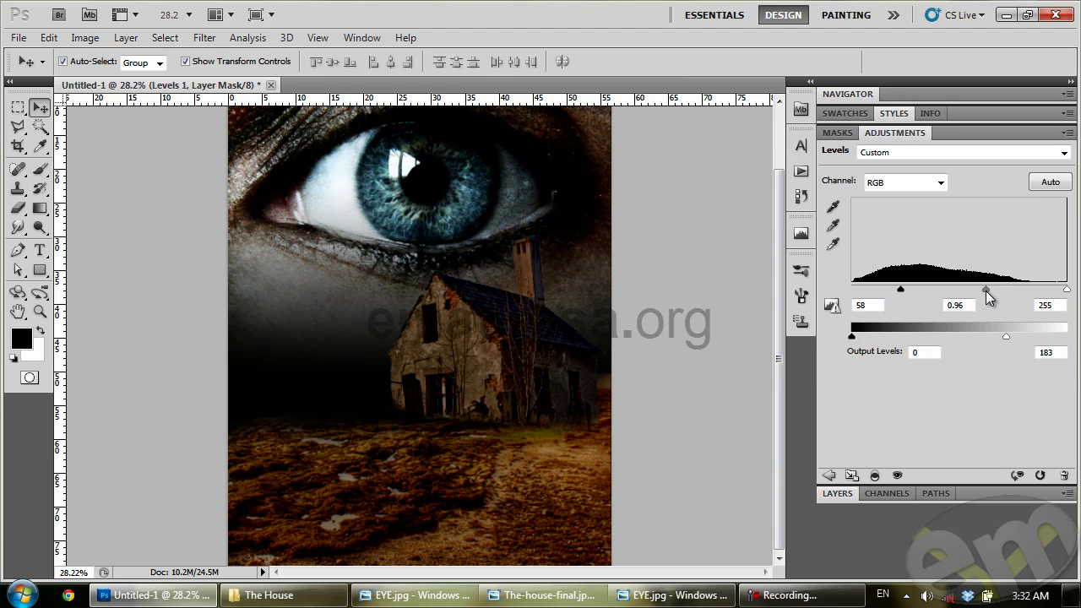
left_click_drag(1002, 337, 978, 338)
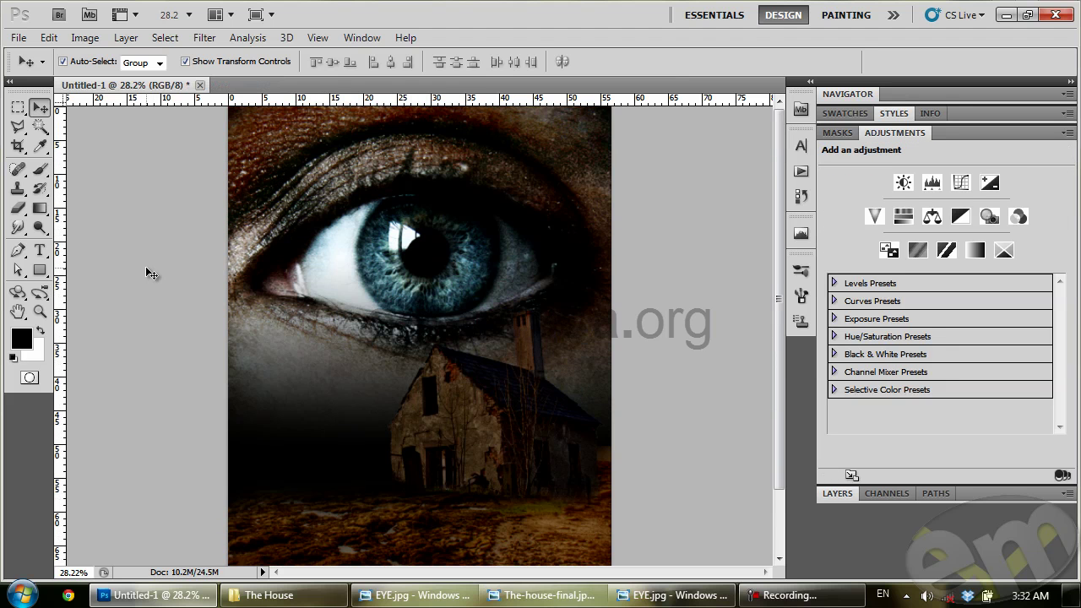
Step: Zoom out and lower the eye layer, Layer 1, to about 53% opacity
left_click(40, 312)
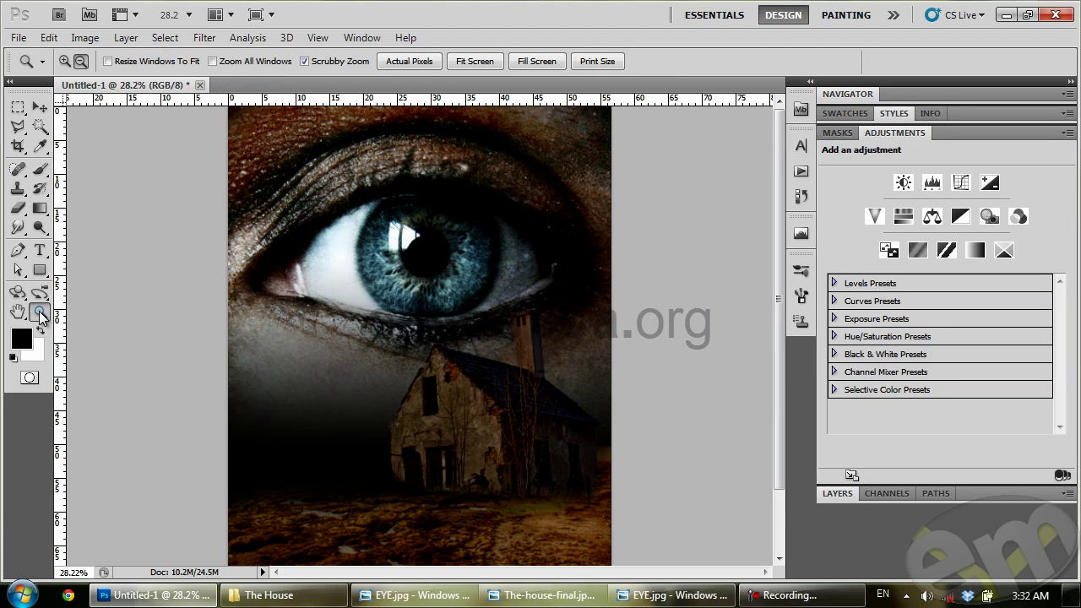
left_click_drag(440, 385, 425, 362)
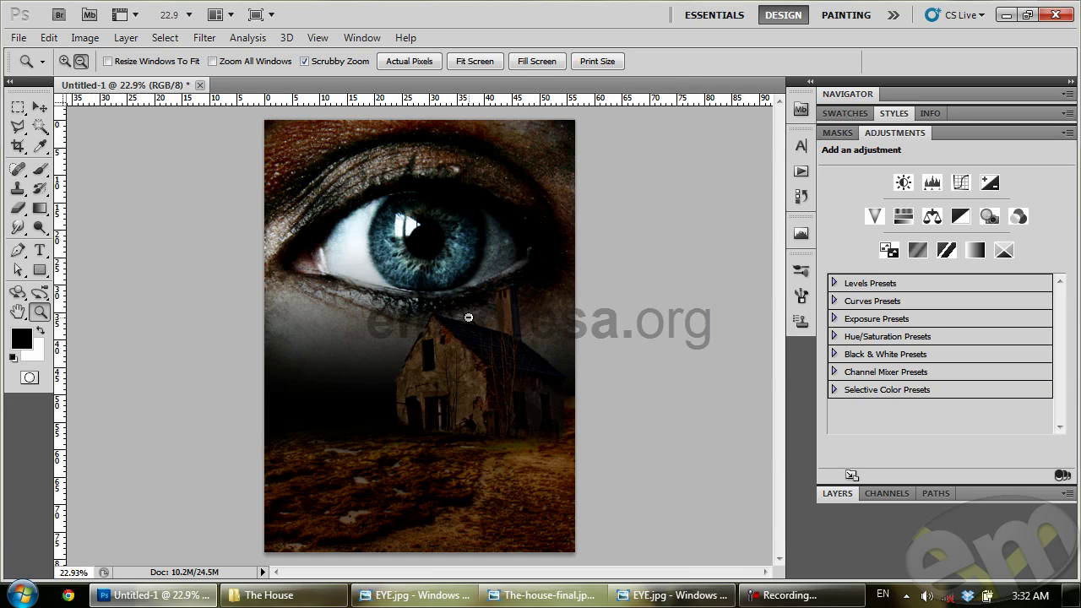
left_click(40, 108)
left_click(346, 203)
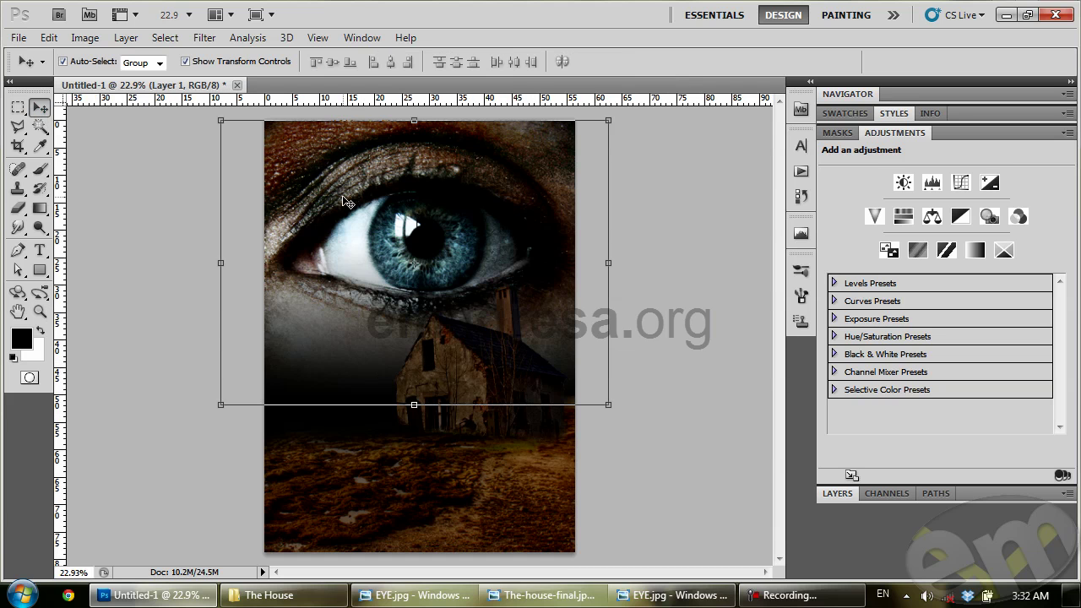
left_click(839, 494)
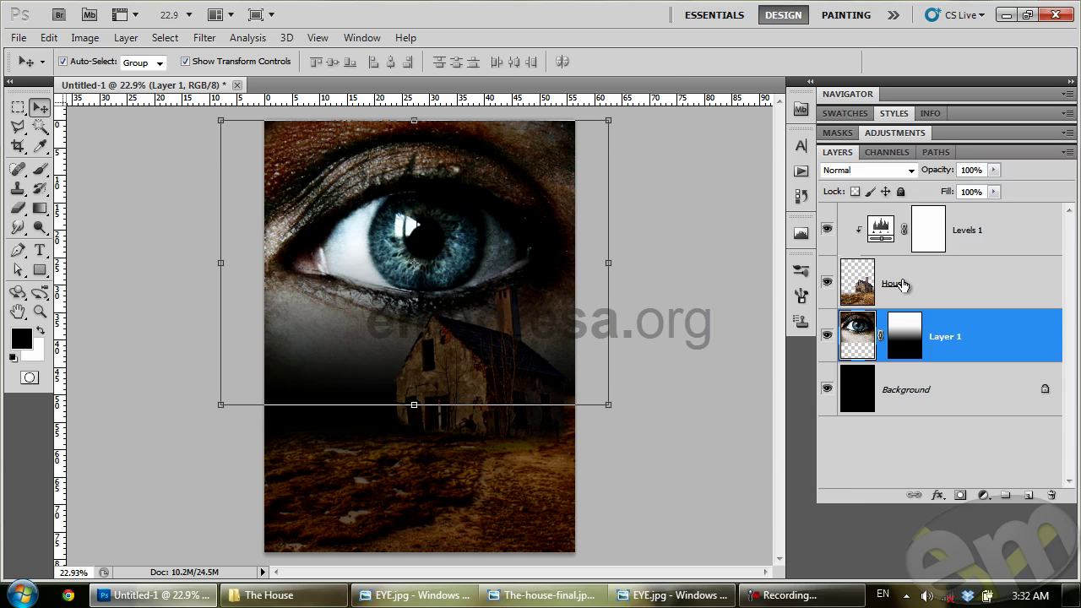
left_click_drag(933, 170, 895, 175)
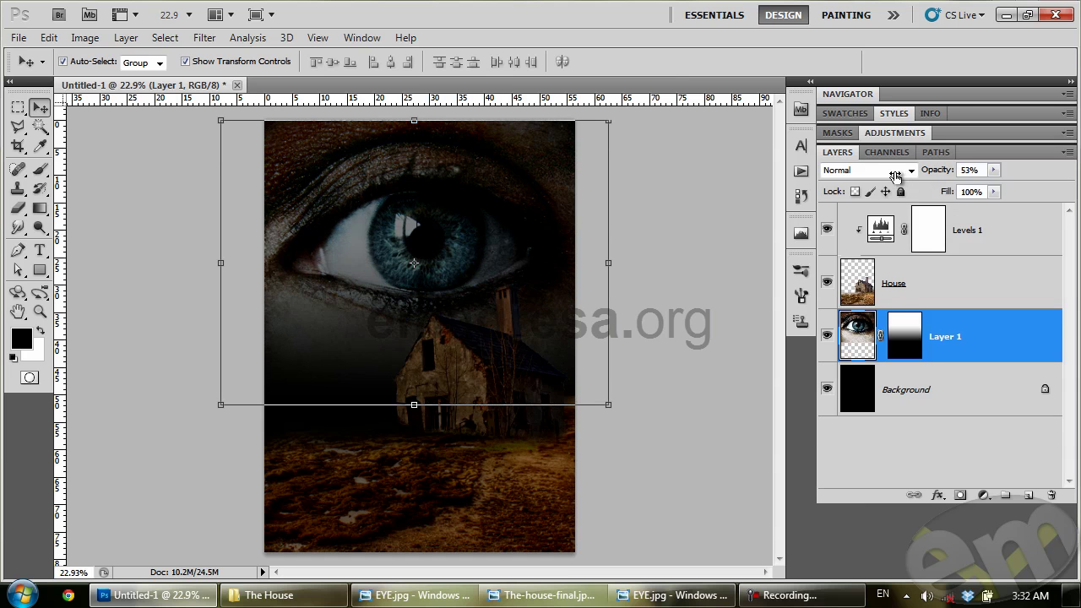
left_click(708, 267)
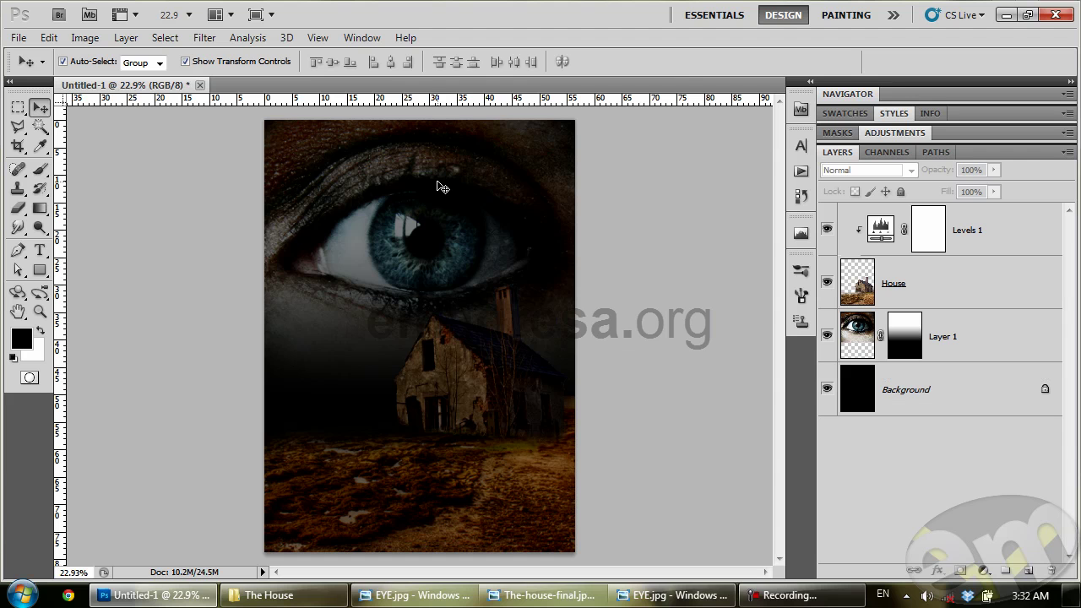
Step: Add a new layer above Levels 1 and fill it with brown #8c4805
left_click(980, 235)
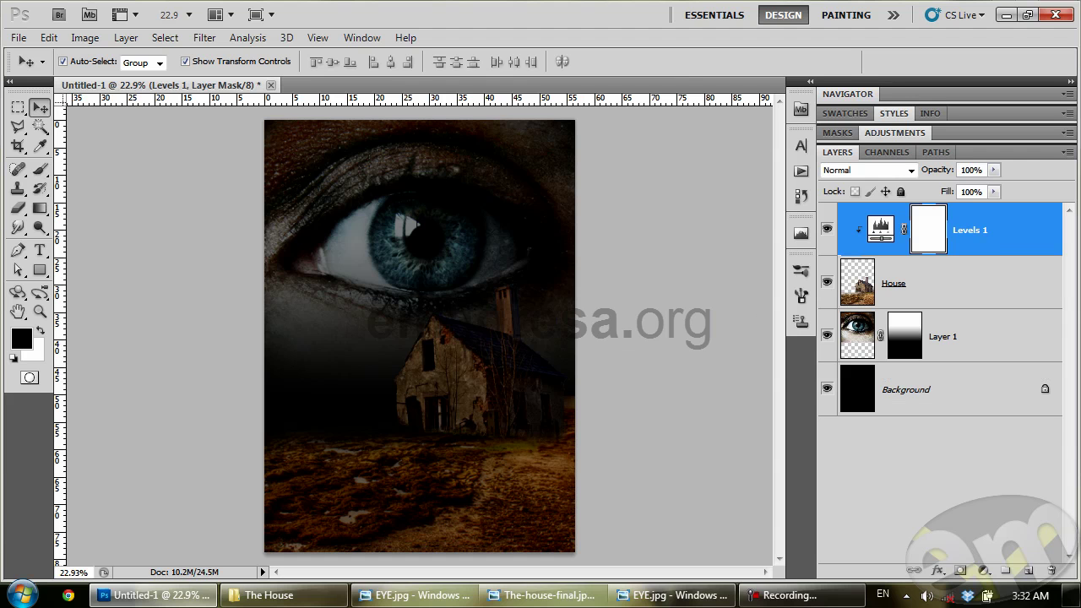
left_click(1029, 571)
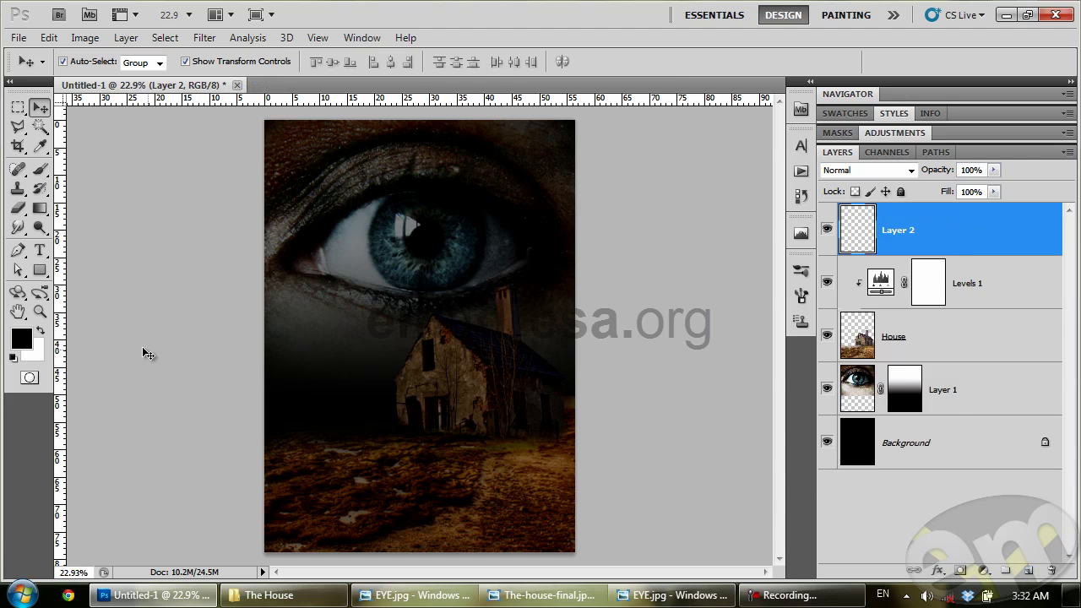
left_click(21, 338)
type("8")
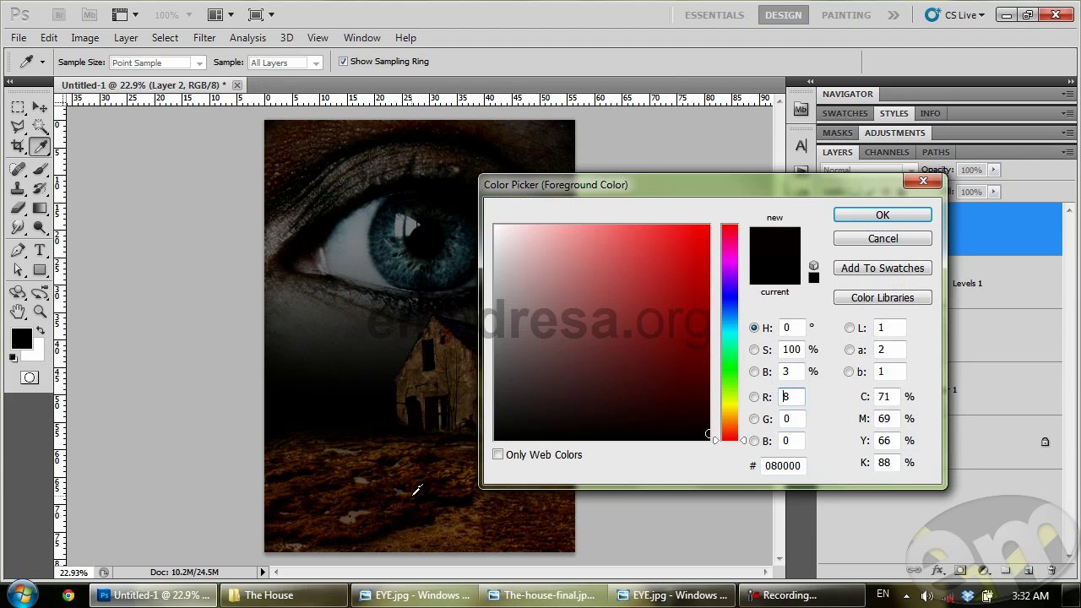
left_click(728, 423)
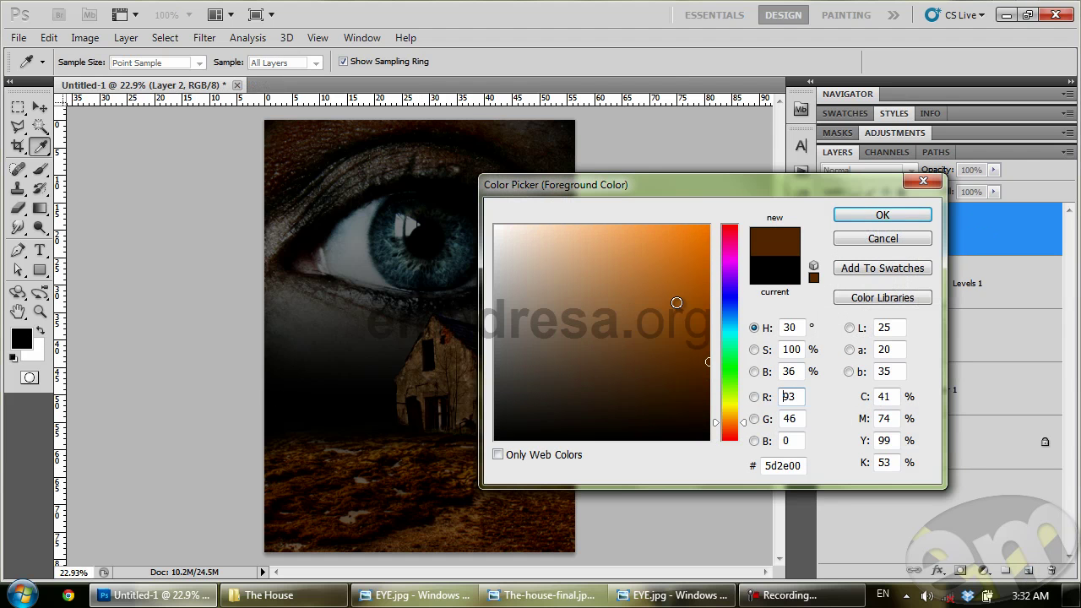
left_click(682, 322)
left_click(702, 322)
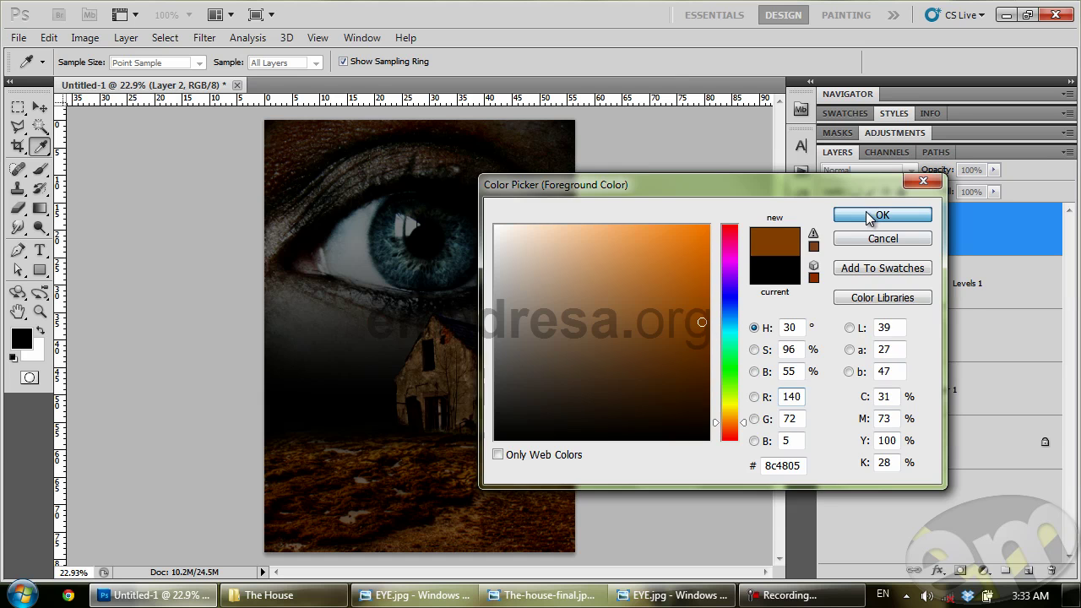
left_click(870, 215)
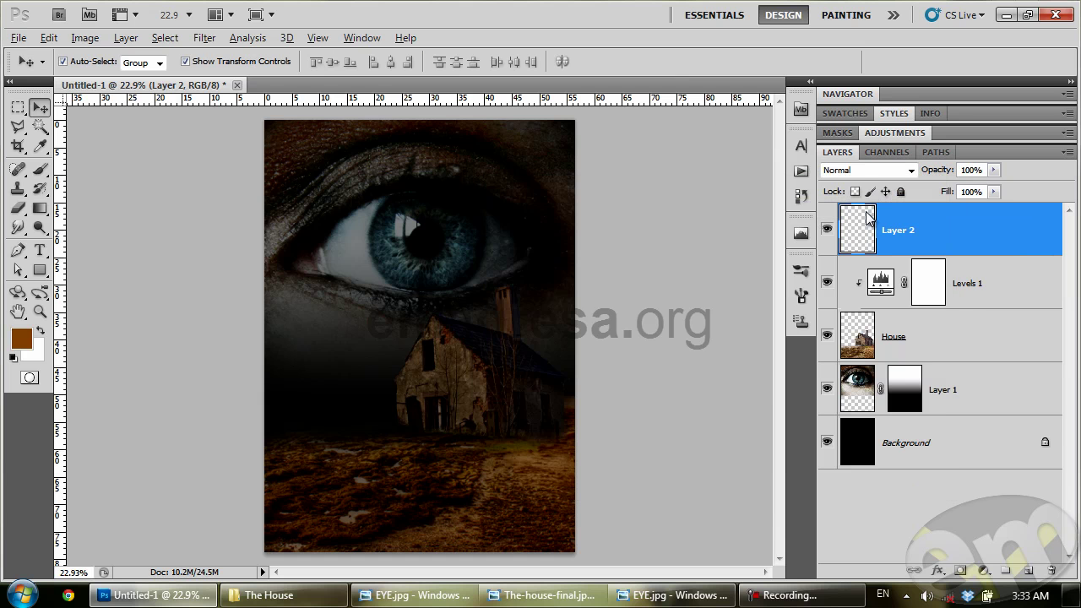
key("alt+BackSpace")
Step: Set the brown Layer 2 to Color blend mode at 39% opacity
key("i")
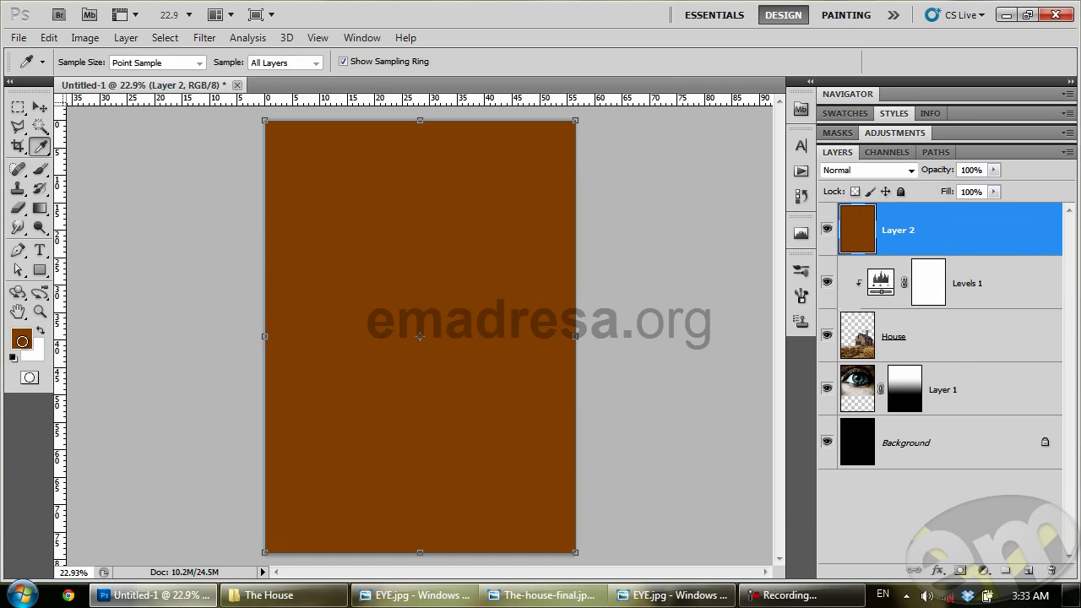
left_click(22, 340)
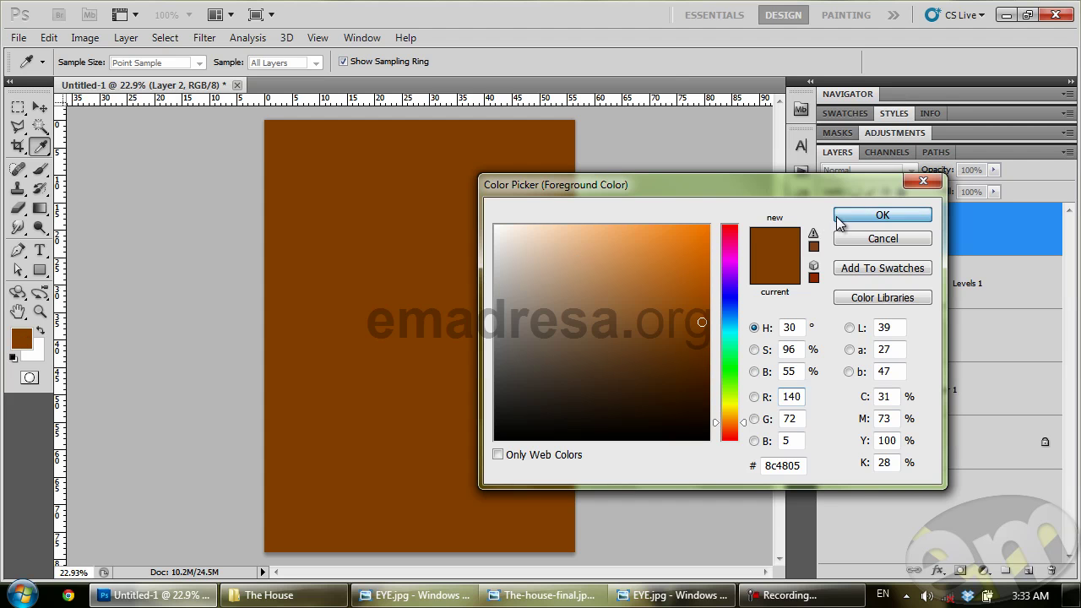
left_click(882, 216)
key("v")
left_click(867, 170)
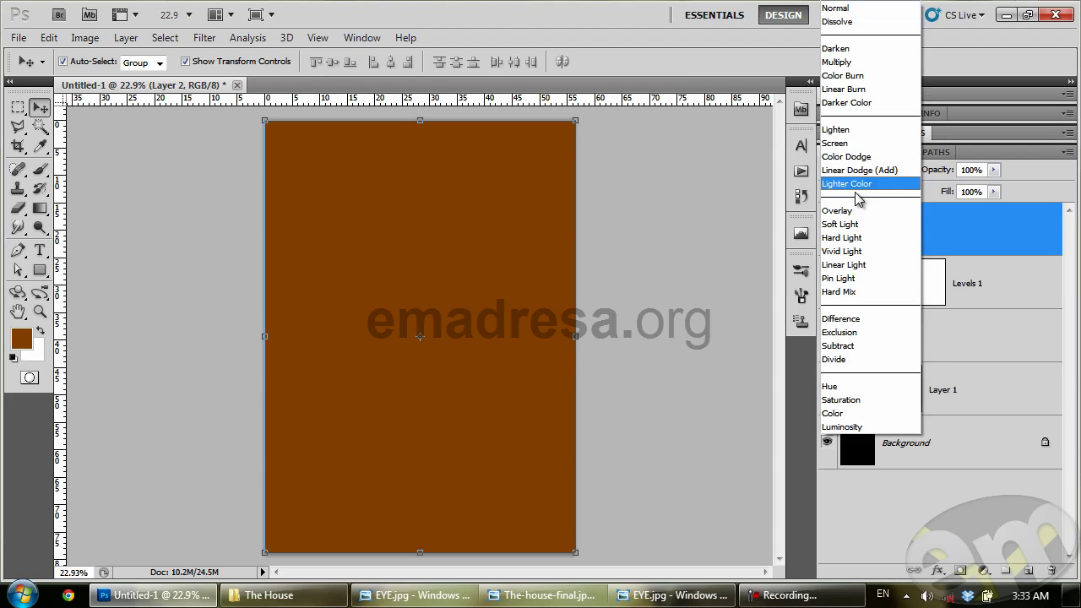
left_click(840, 413)
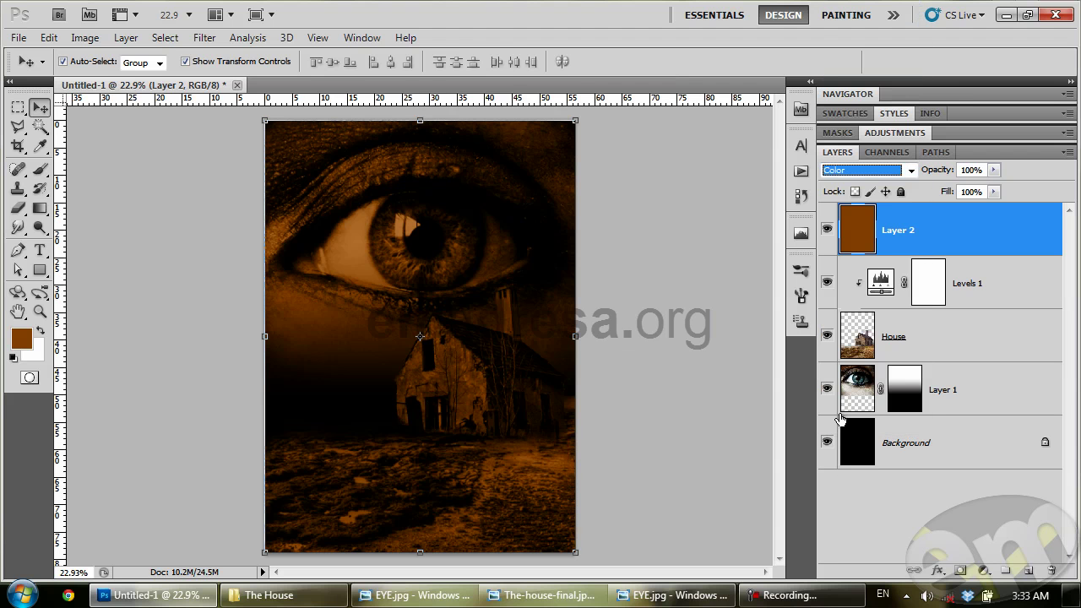
left_click_drag(938, 179, 907, 177)
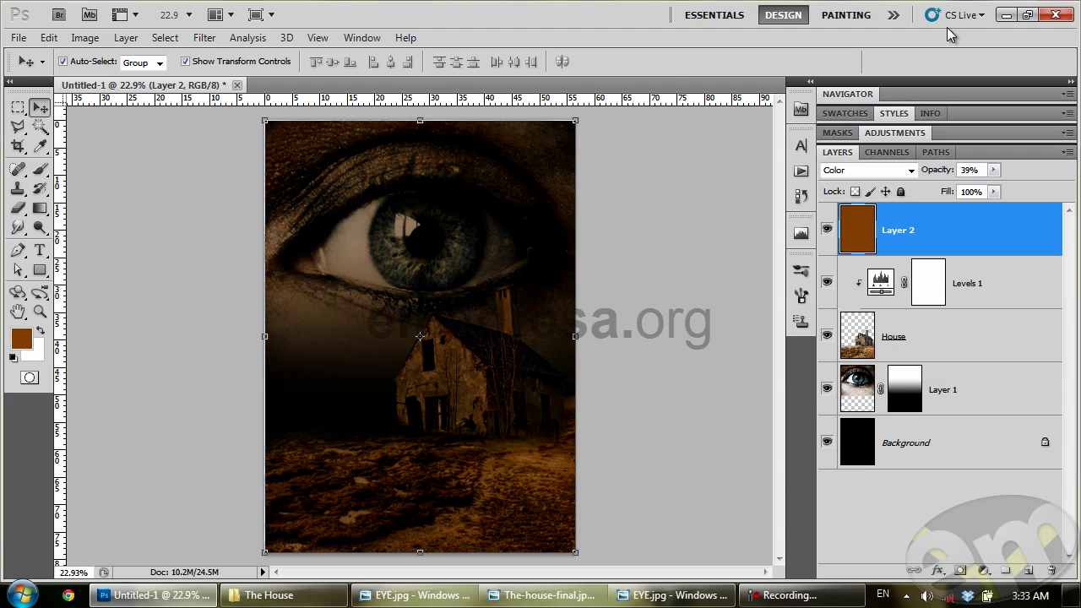
left_click(734, 243)
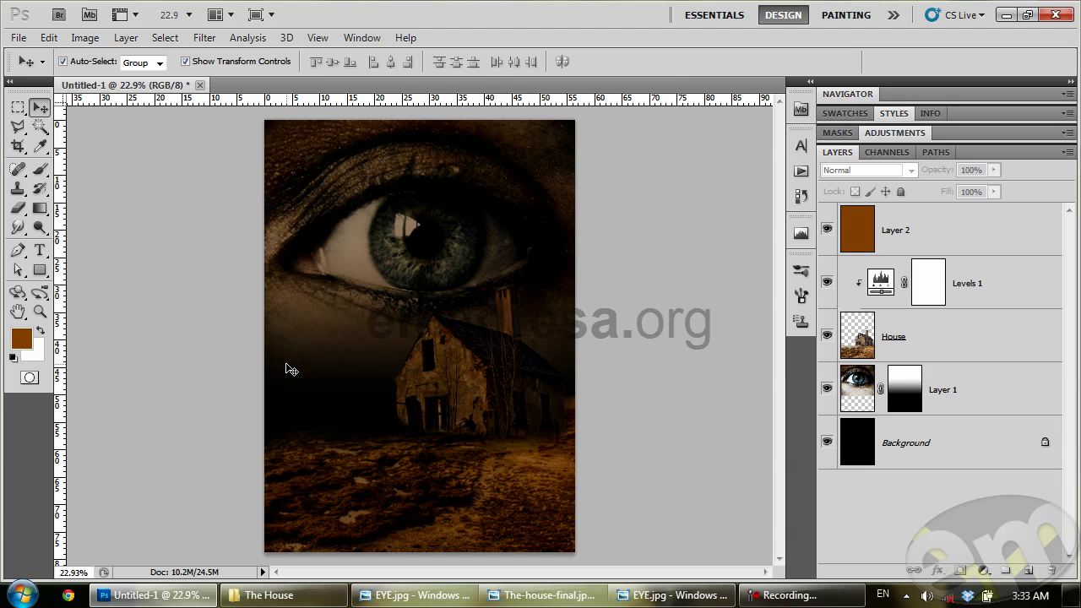
left_click(544, 595)
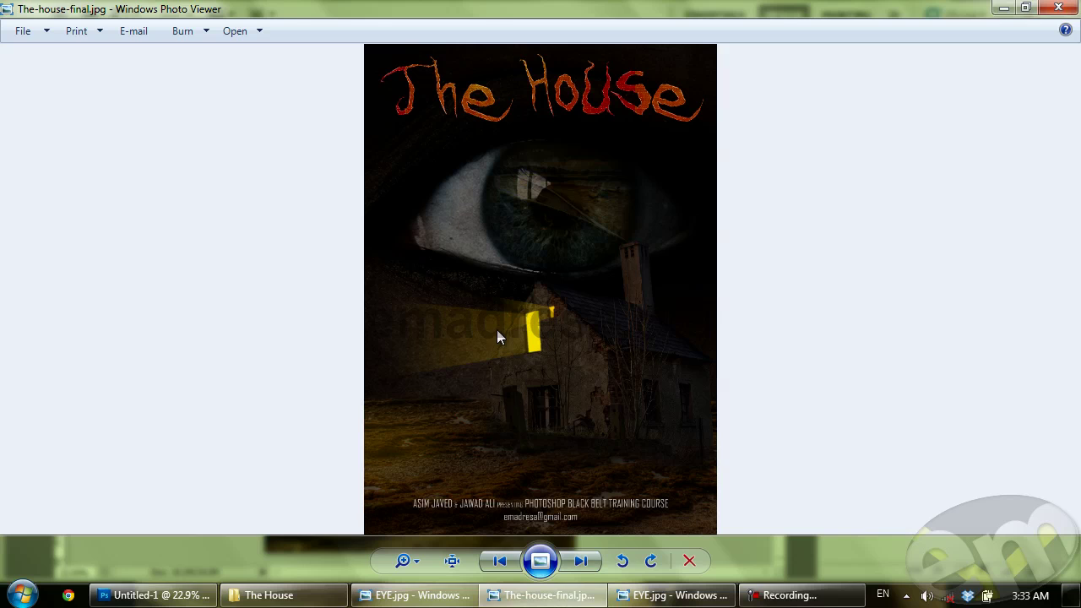
left_click(540, 596)
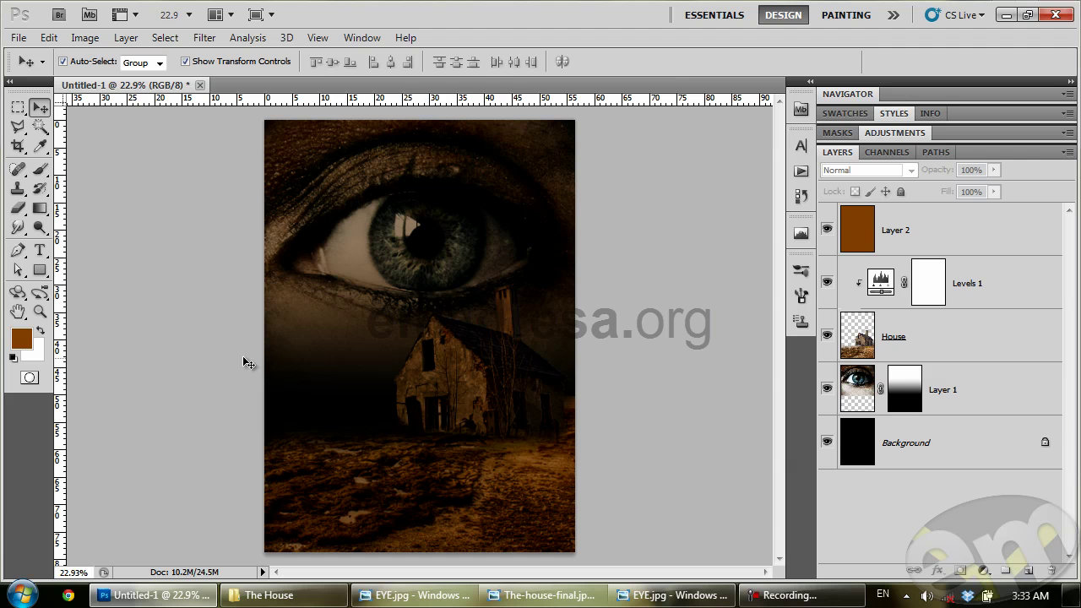
Step: Zoom in on the house, add a new layer above Layer 2, and set the foreground to bright yellow
left_click(46, 313)
mouse_move(458, 394)
left_mouse_down()
mouse_move(546, 455)
mouse_move(488, 405)
left_mouse_up()
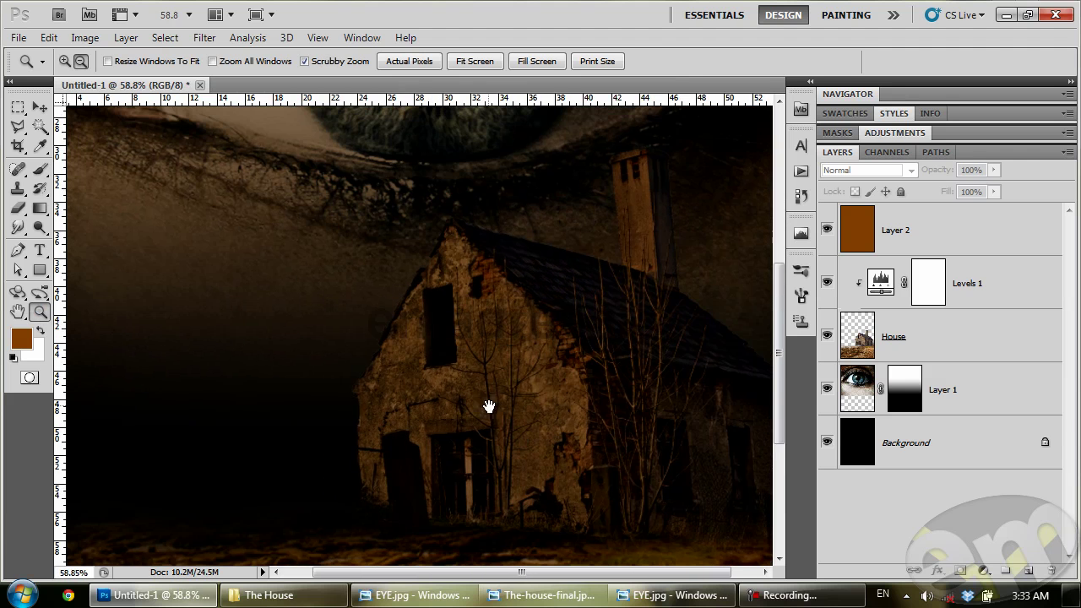
left_click_drag(357, 363, 456, 293)
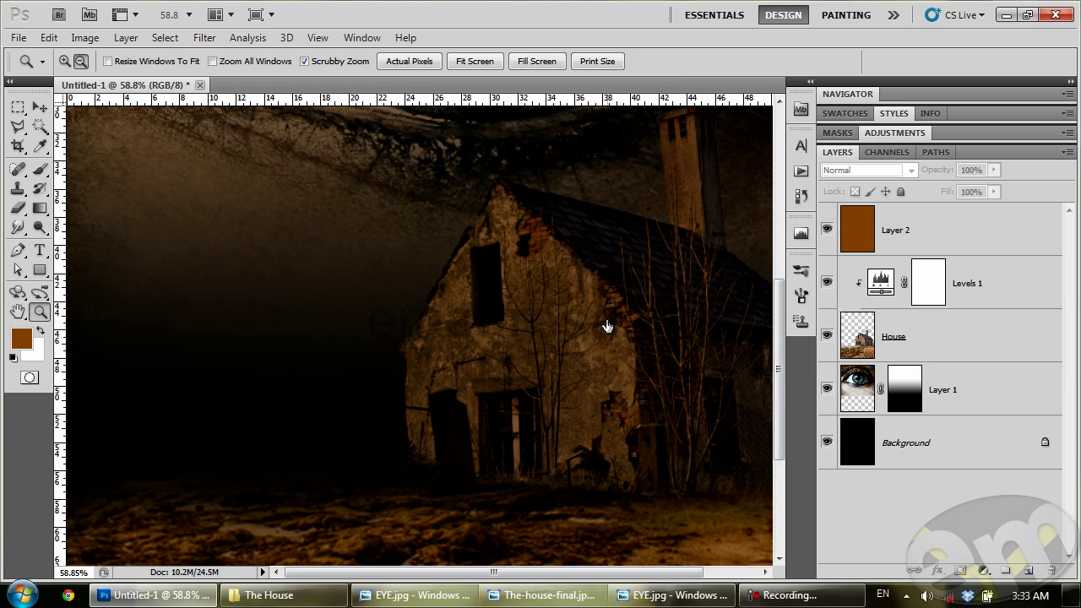
scroll(456, 293, "up", 1)
scroll(456, 293, "up", 1)
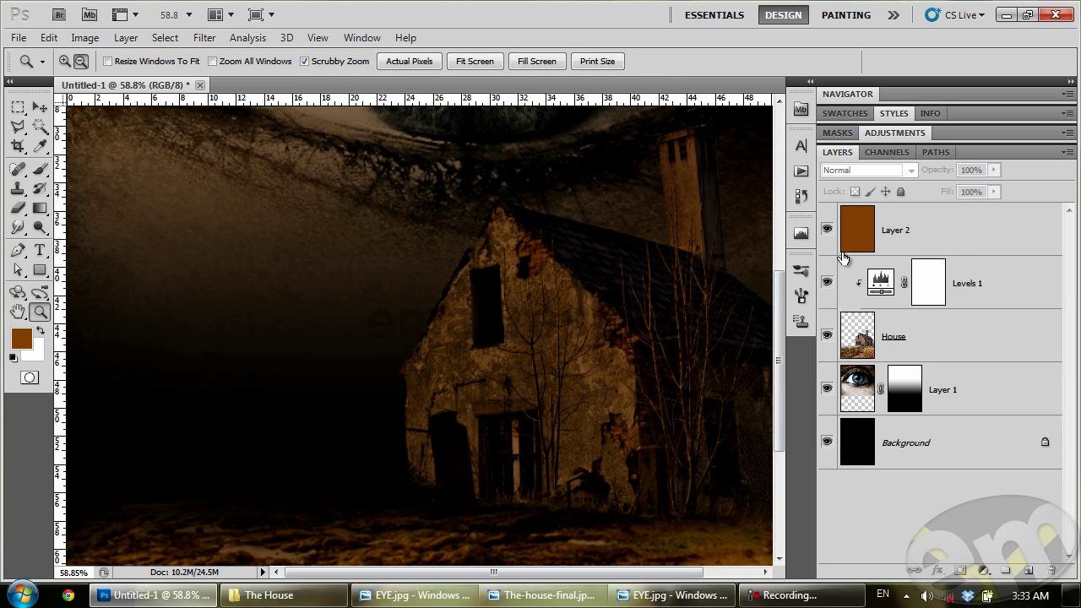
left_click(913, 230)
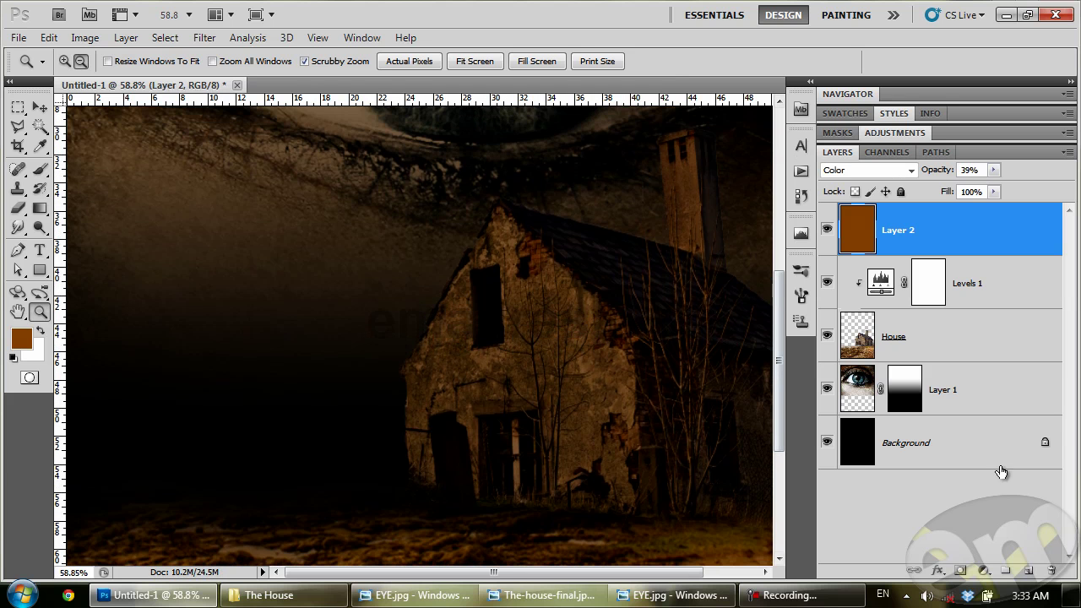
left_click(1029, 571)
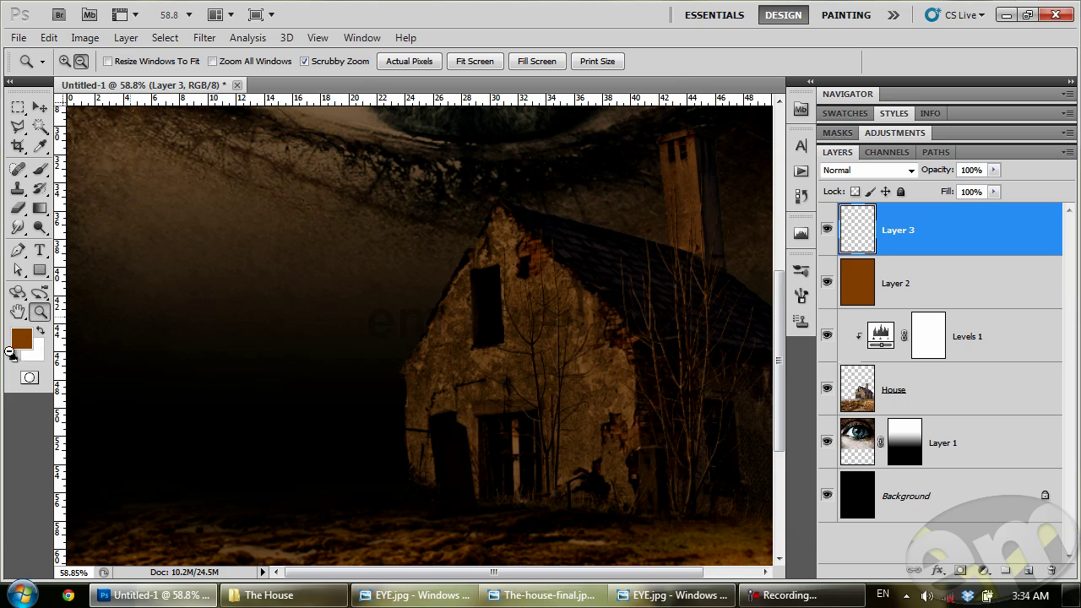
left_click(22, 339)
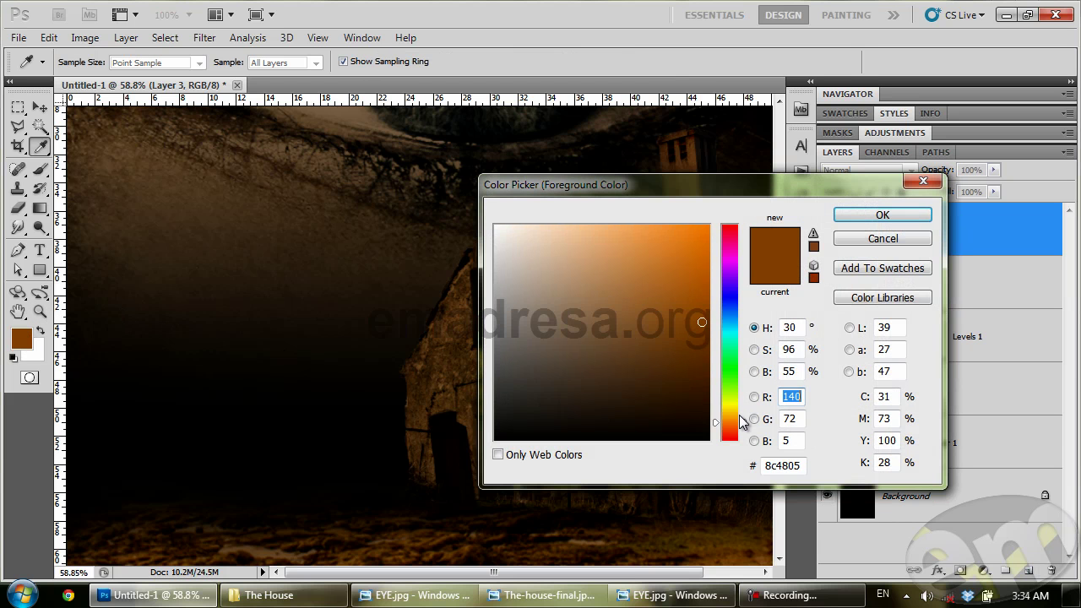
left_click(729, 403)
left_click_drag(685, 261, 710, 225)
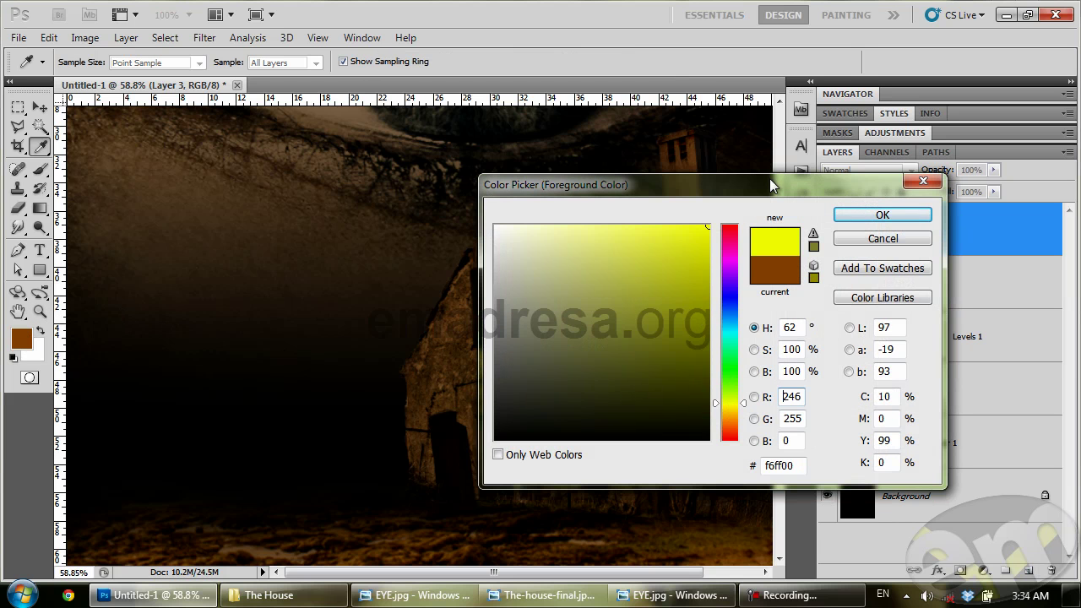
left_click(880, 216)
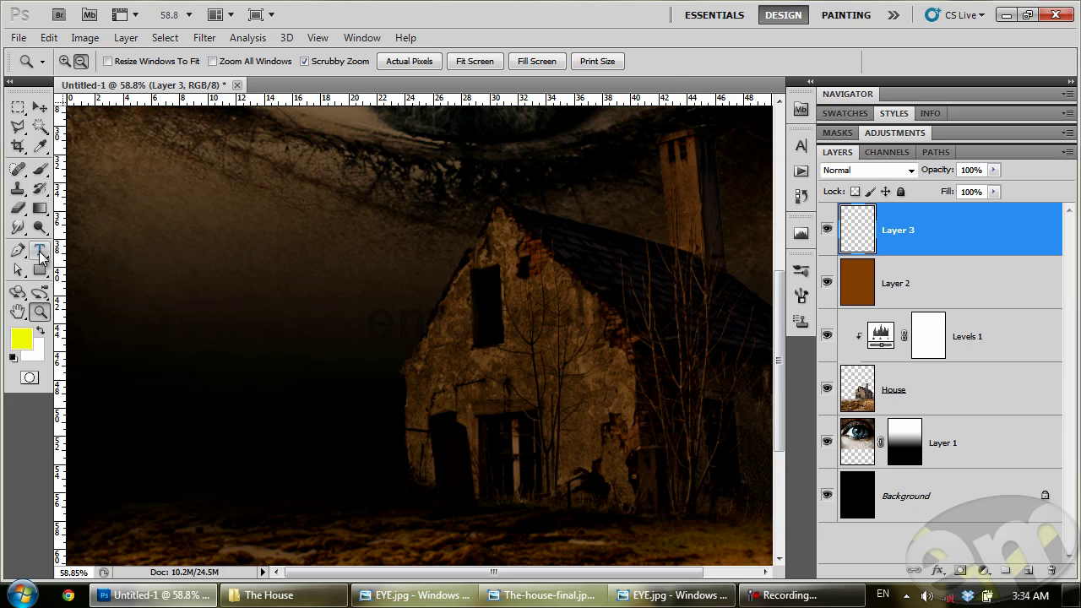
Step: Outline the upper window with the Polygonal Lasso and fill it yellow
left_click(18, 126)
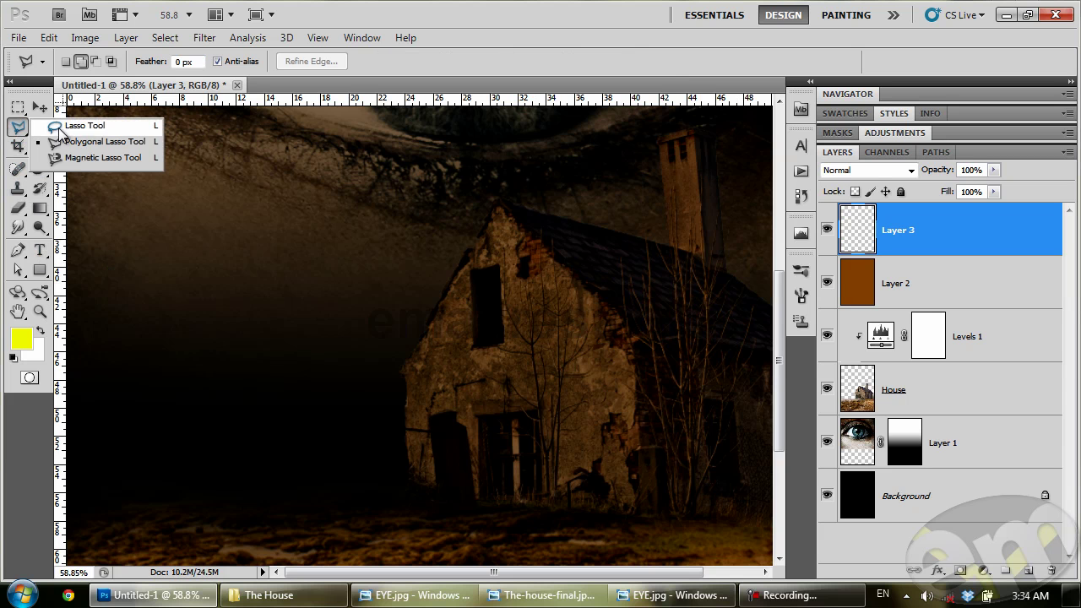
left_click(70, 144)
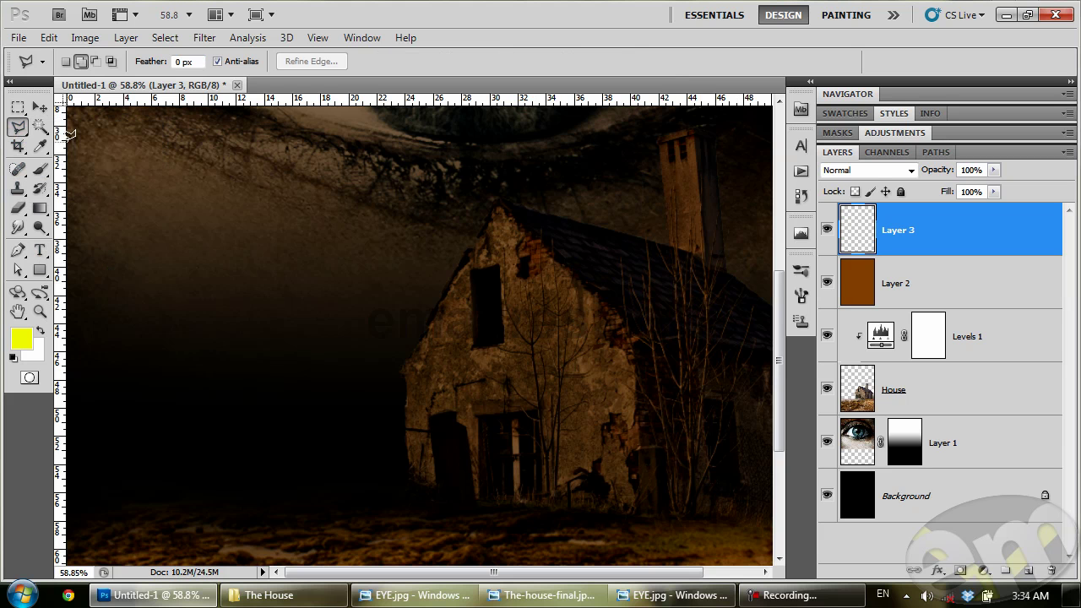
left_click(471, 269)
left_click(500, 264)
left_click(502, 340)
left_click(475, 345)
left_click(479, 265)
key("ctrl+d")
left_click(470, 270)
left_click(501, 338)
left_click(474, 268)
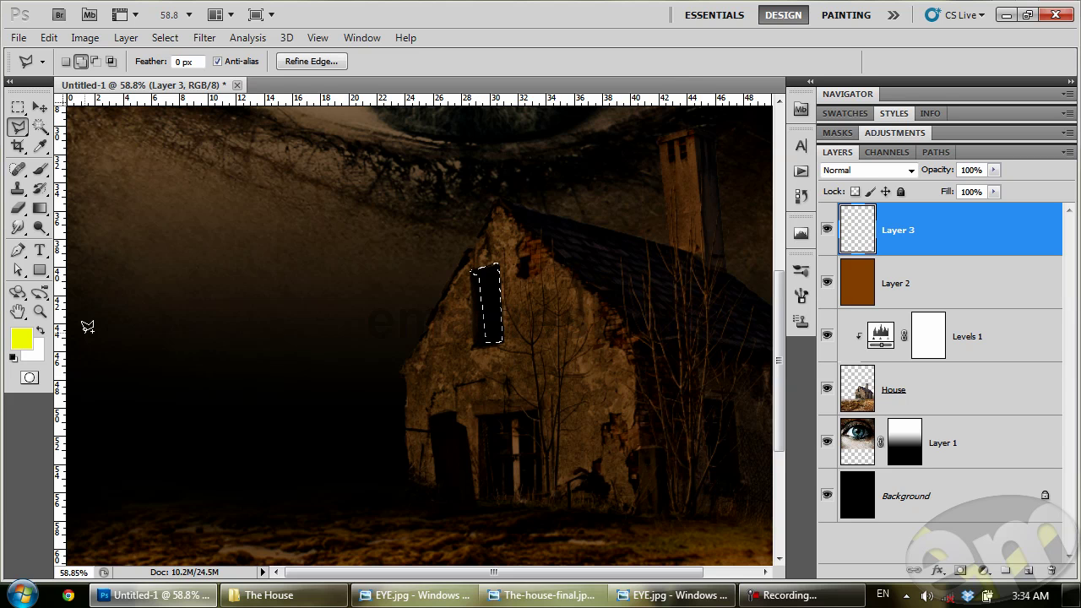
key("alt+BackSpace")
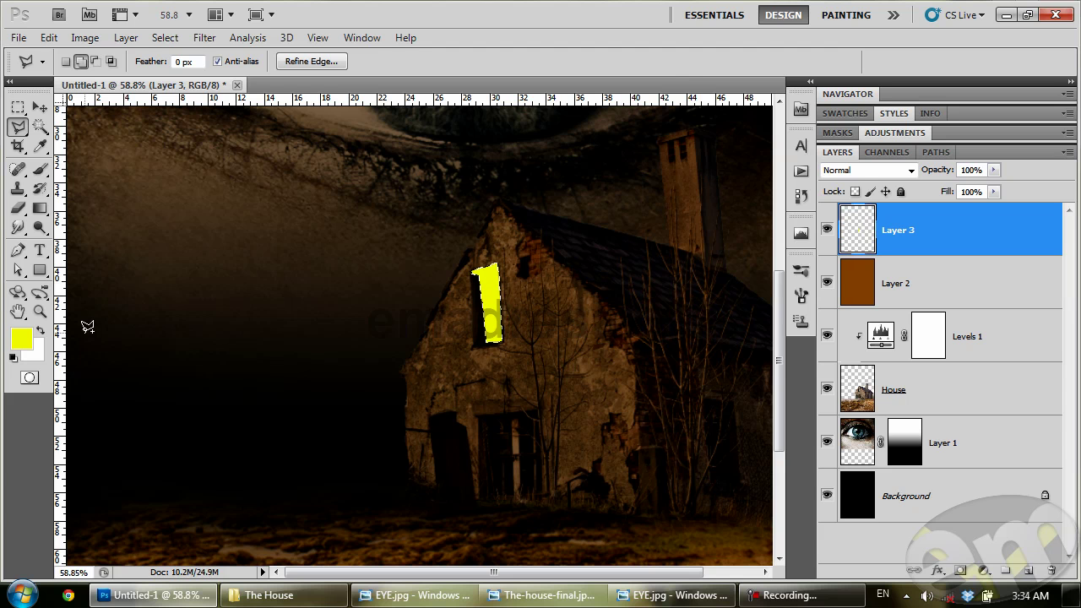
key("ctrl+d")
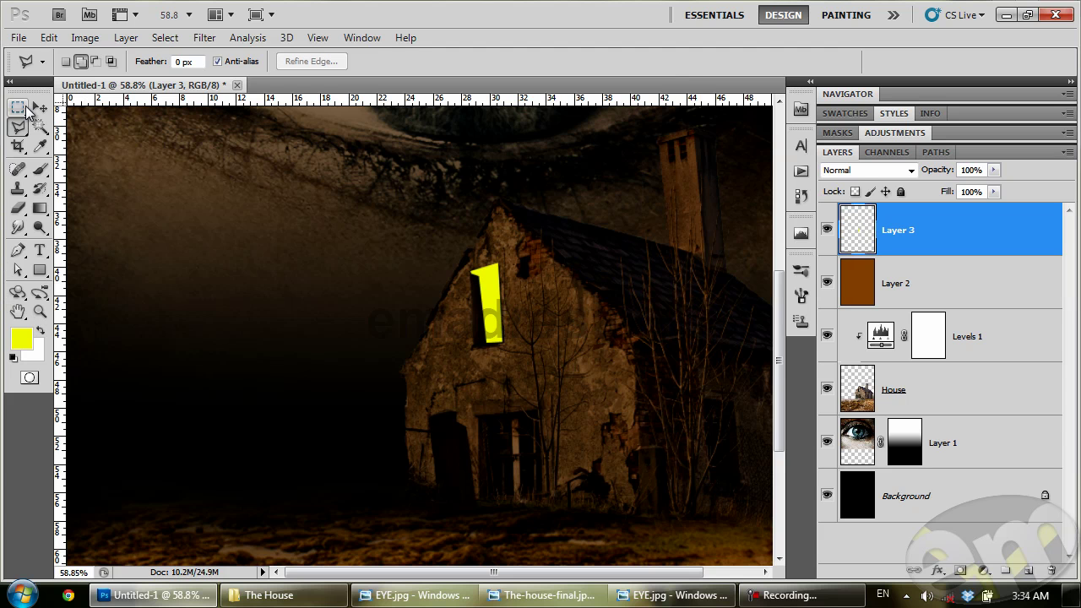
Step: Apply a 1-pixel Gaussian Blur to the yellow window on Layer 3
left_click(40, 109)
left_click(207, 37)
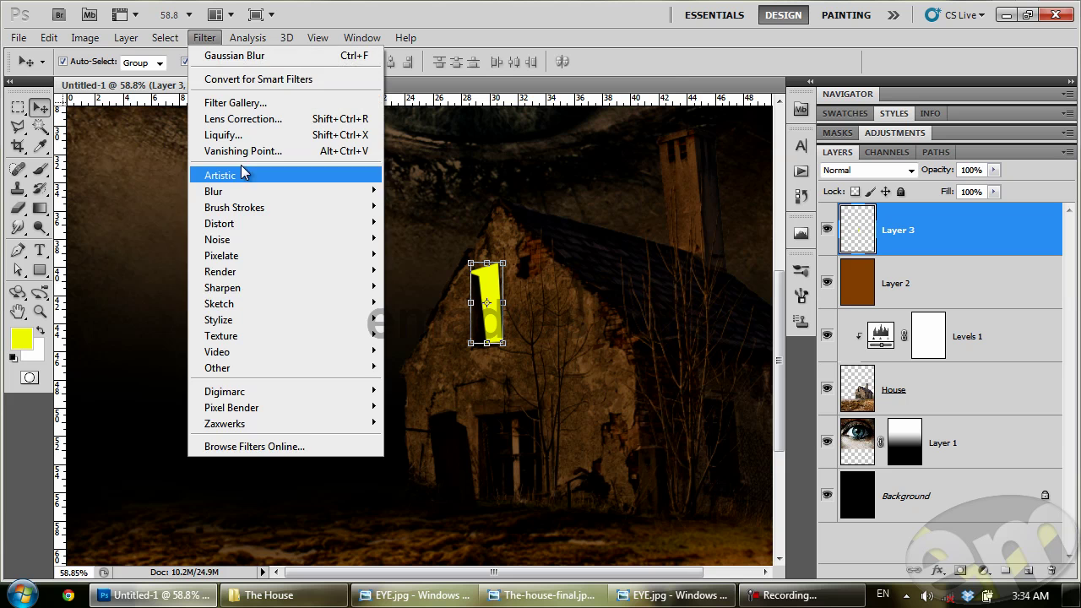
mouse_move(214, 190)
left_click(136, 255)
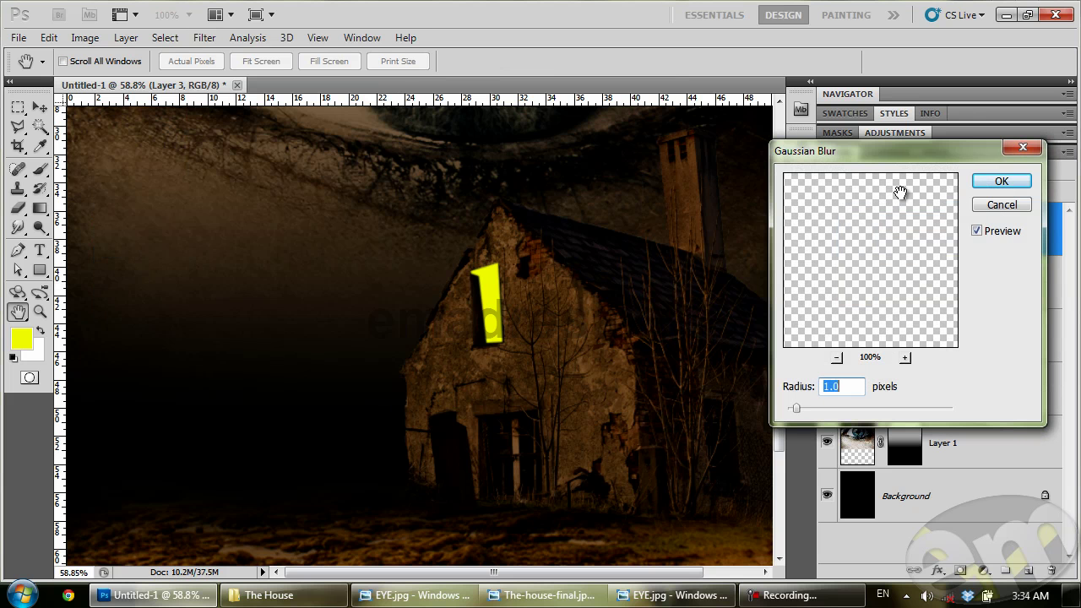
left_click(995, 181)
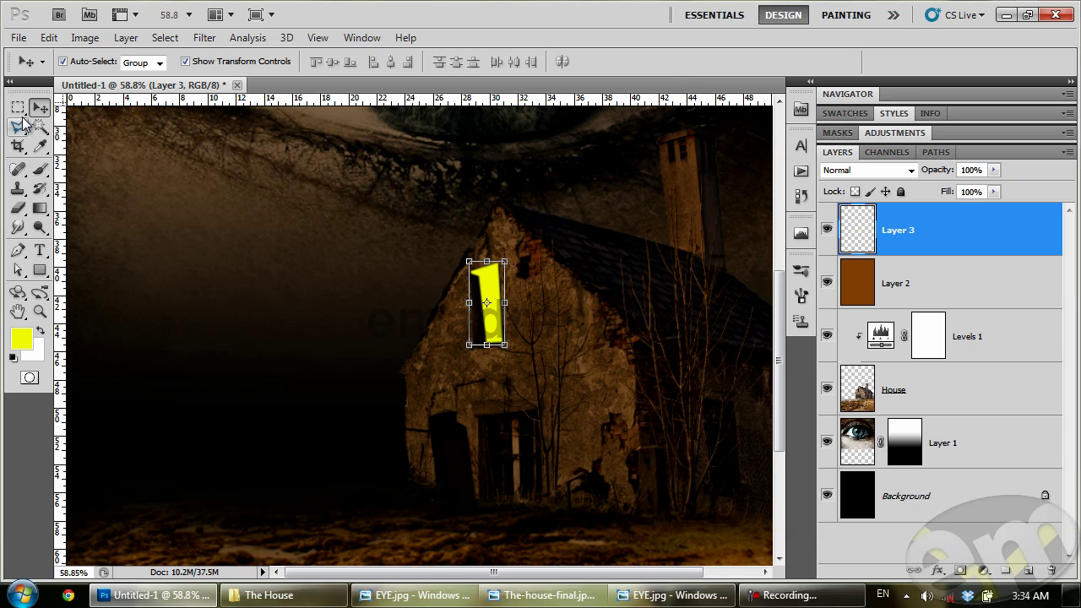
left_click_drag(19, 127, 122, 142)
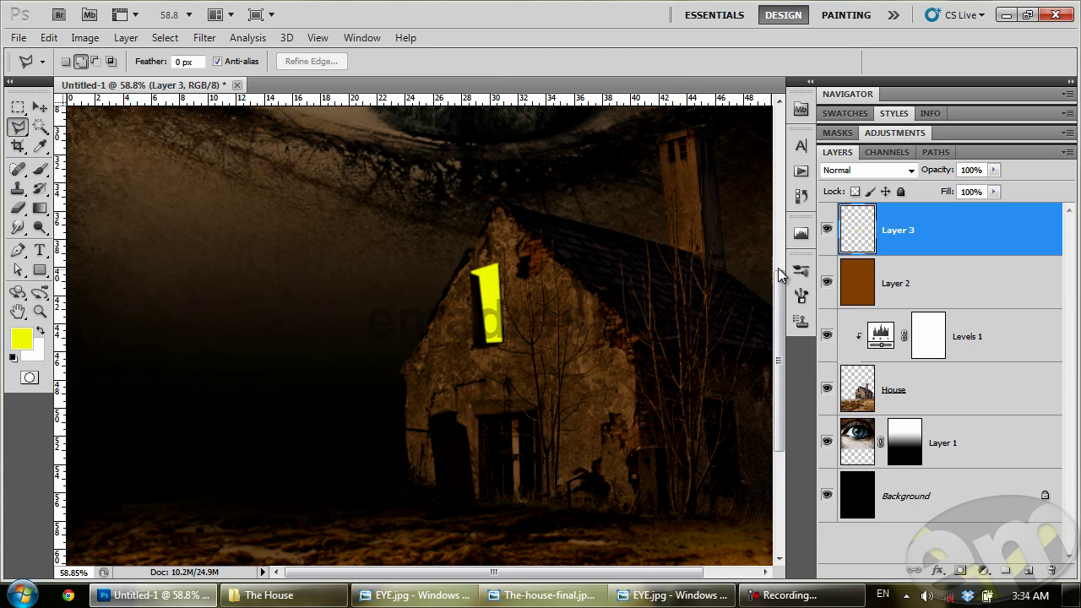
Step: On a new Layer 4, outline a wedge-shaped beam from the window to the left edge
left_click(1028, 570)
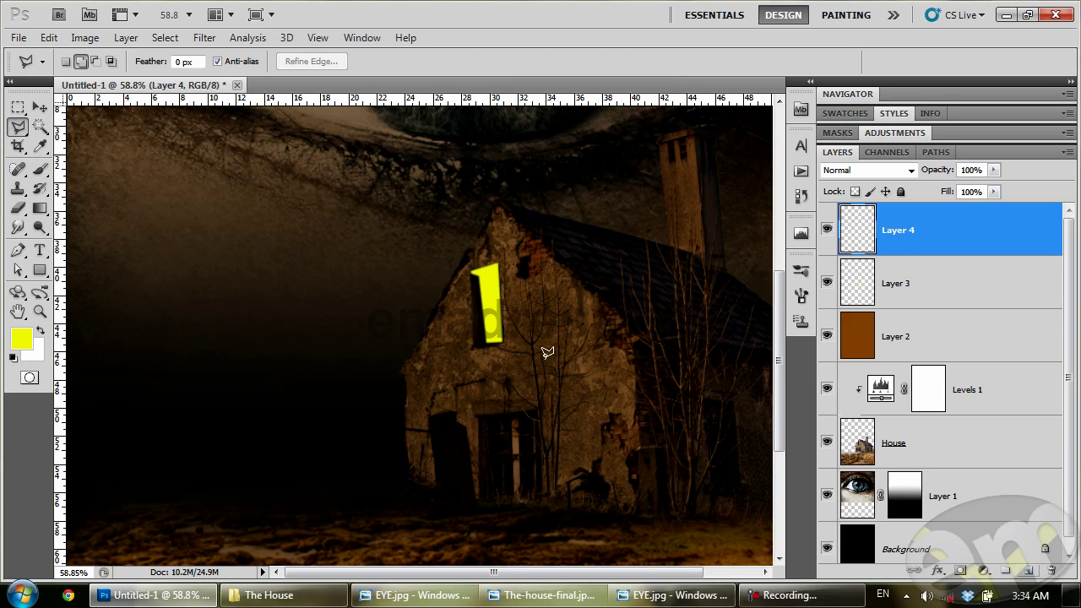
left_click(474, 268)
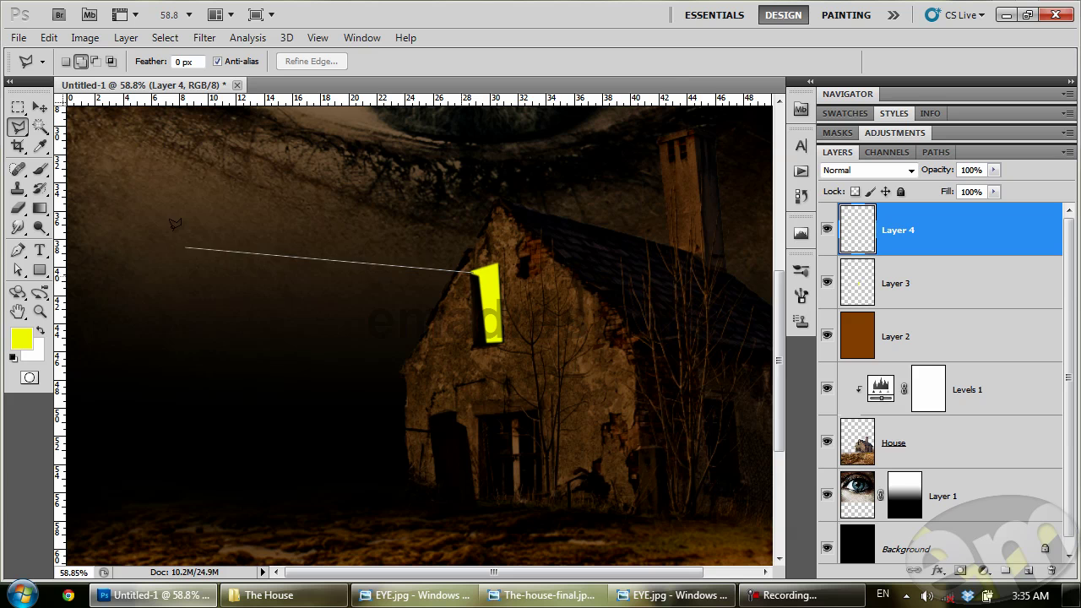
left_click(105, 173)
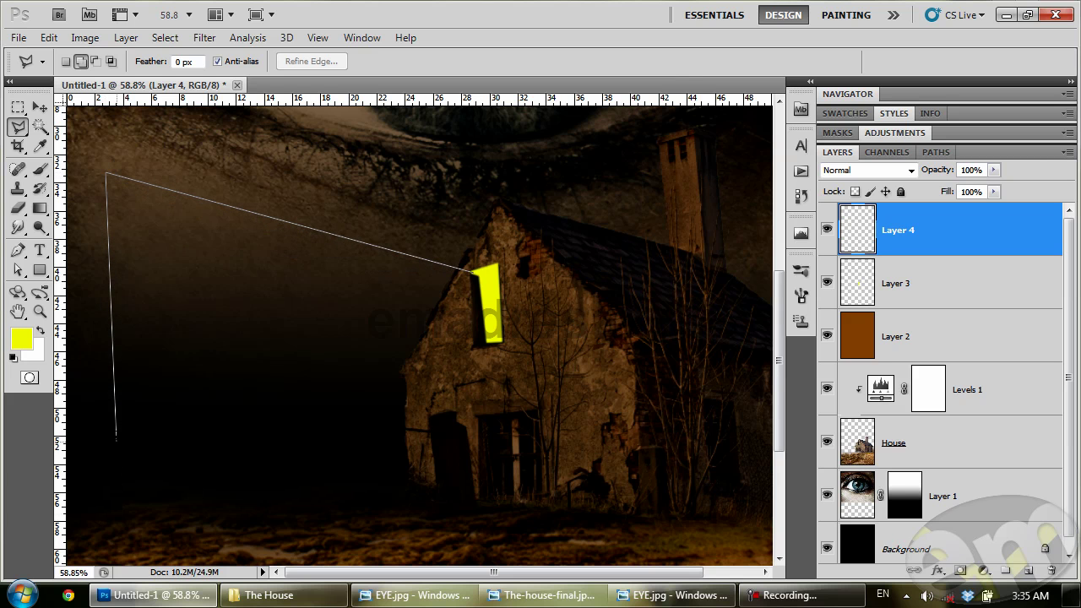
left_click(116, 440)
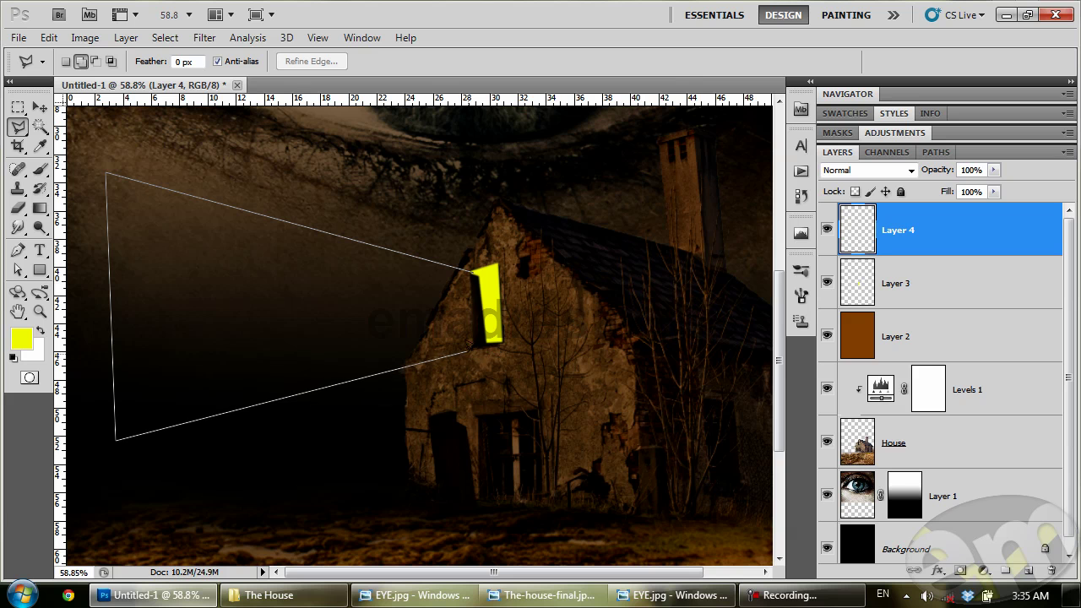
left_click(483, 346)
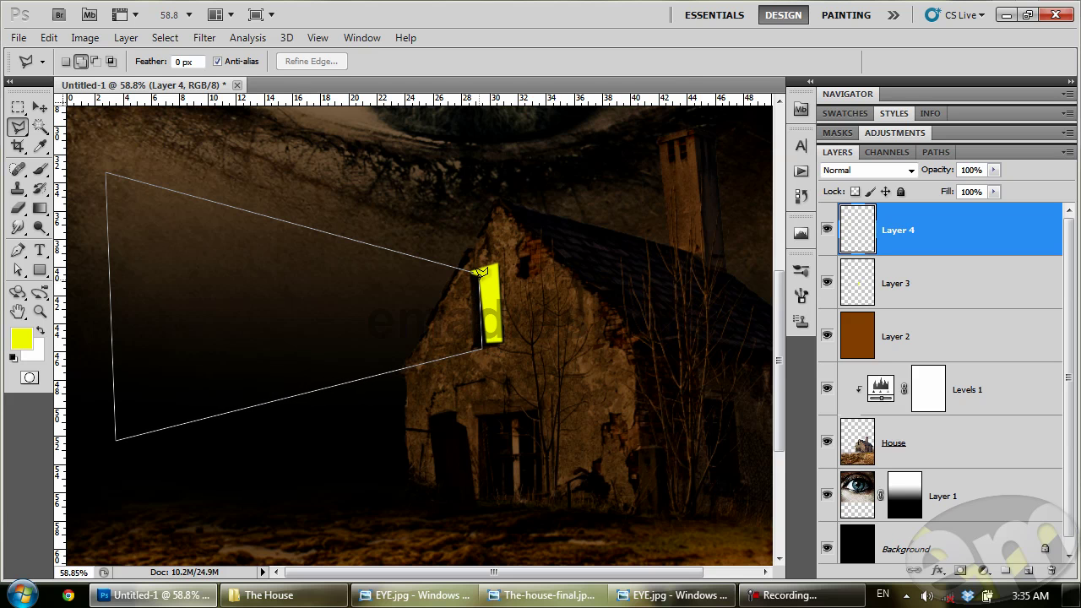
double_click(478, 271)
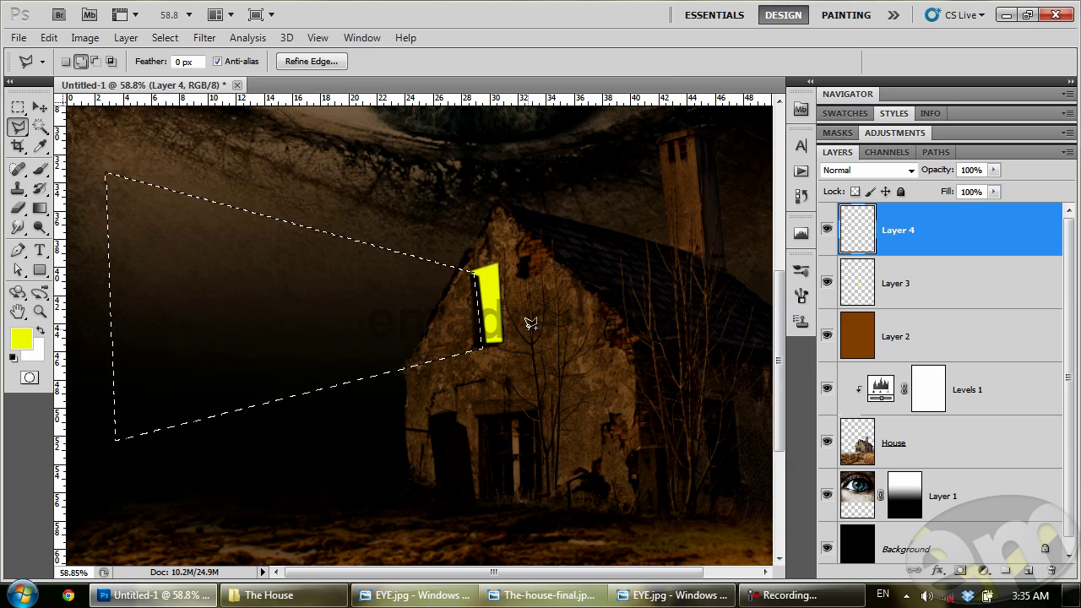
Step: Fill the beam yellow and mask it with a gradient fading toward the left
key("alt+BackSpace")
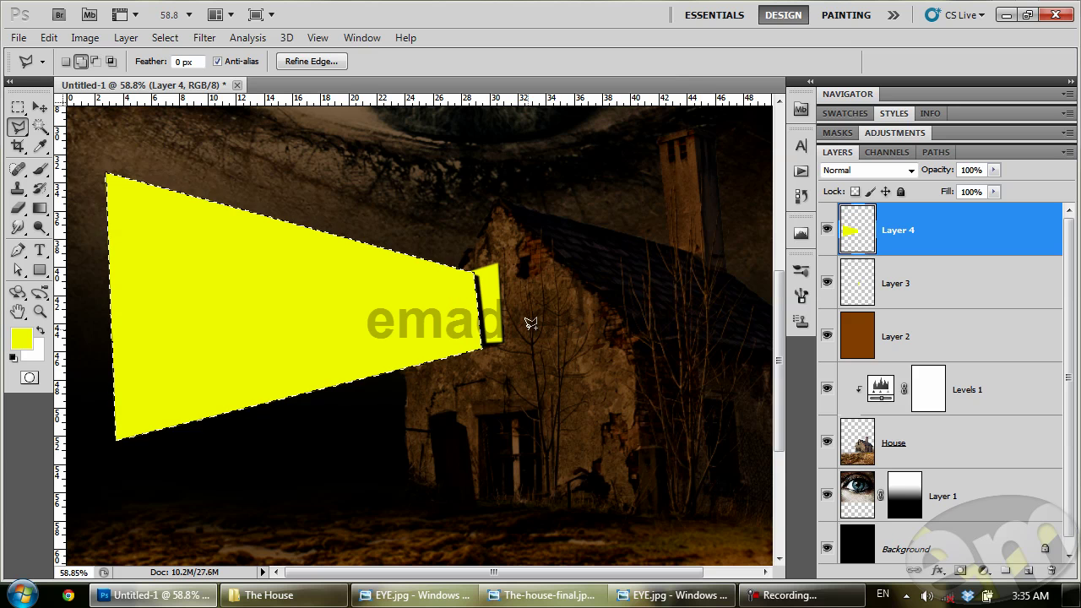
key("ctrl+d")
left_click(40, 208)
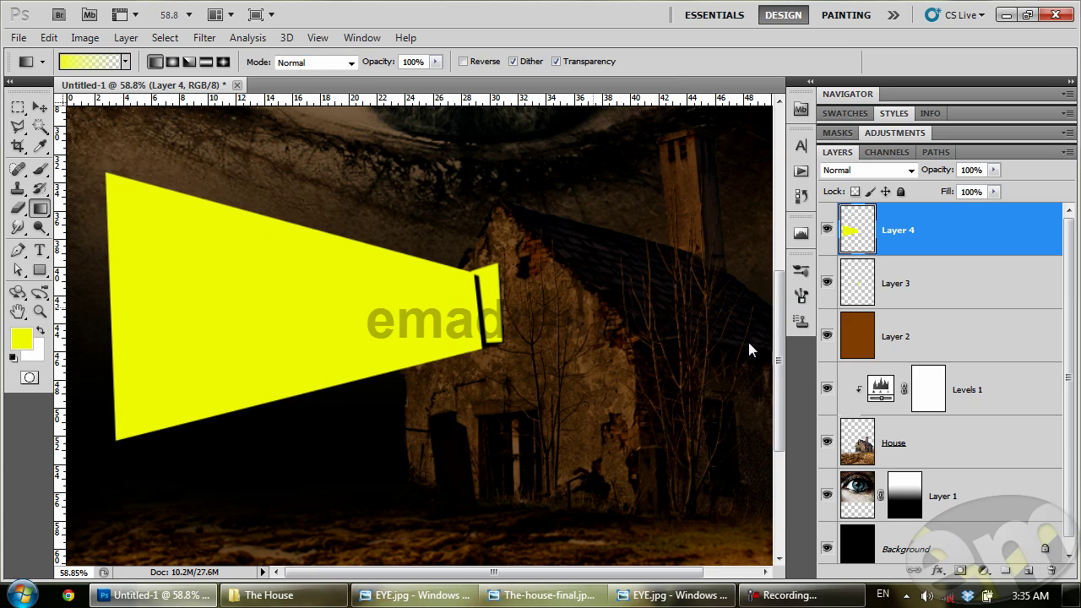
left_click(962, 574)
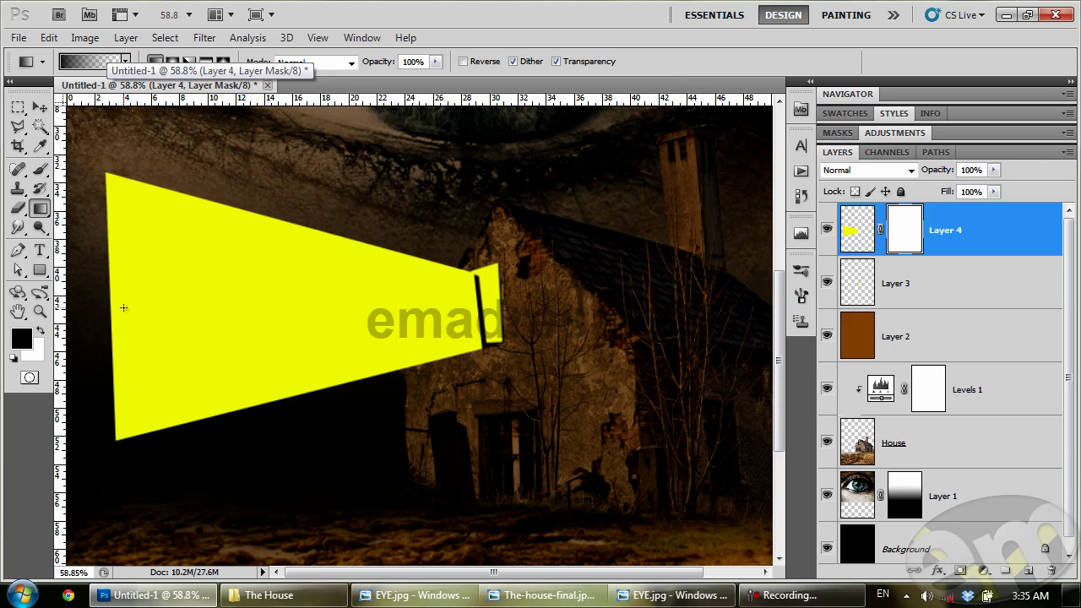
left_click_drag(124, 307, 445, 306)
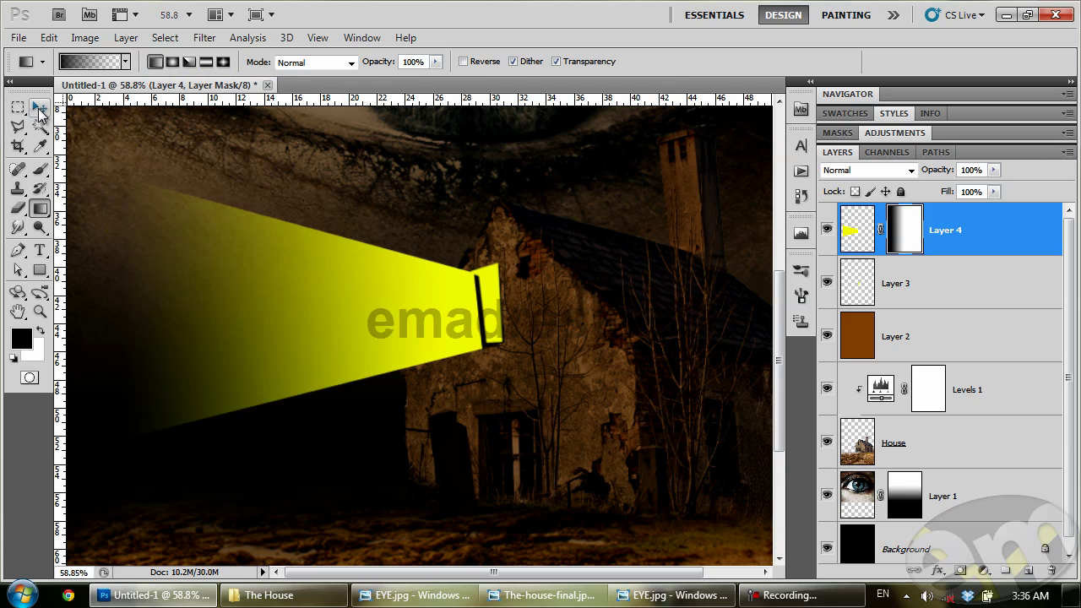
Step: Reapply Gaussian Blur to the beam and lower its opacity to 63%
left_click(40, 107)
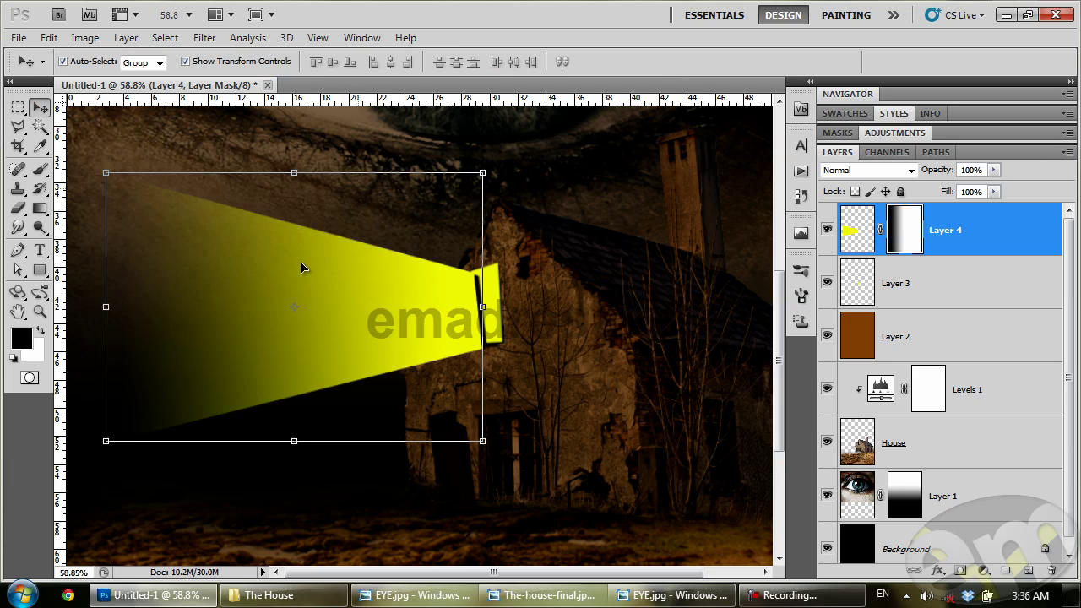
left_click(858, 245)
left_click(203, 39)
left_click(211, 57)
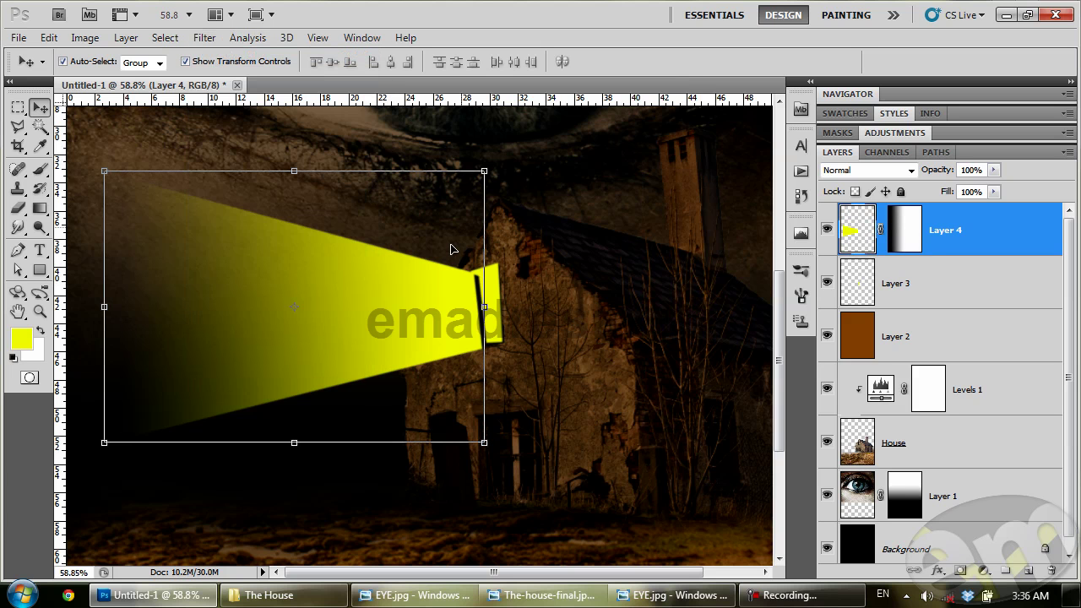
mouse_move(936, 170)
left_mouse_down()
mouse_move(851, 175)
mouse_move(900, 169)
left_mouse_up()
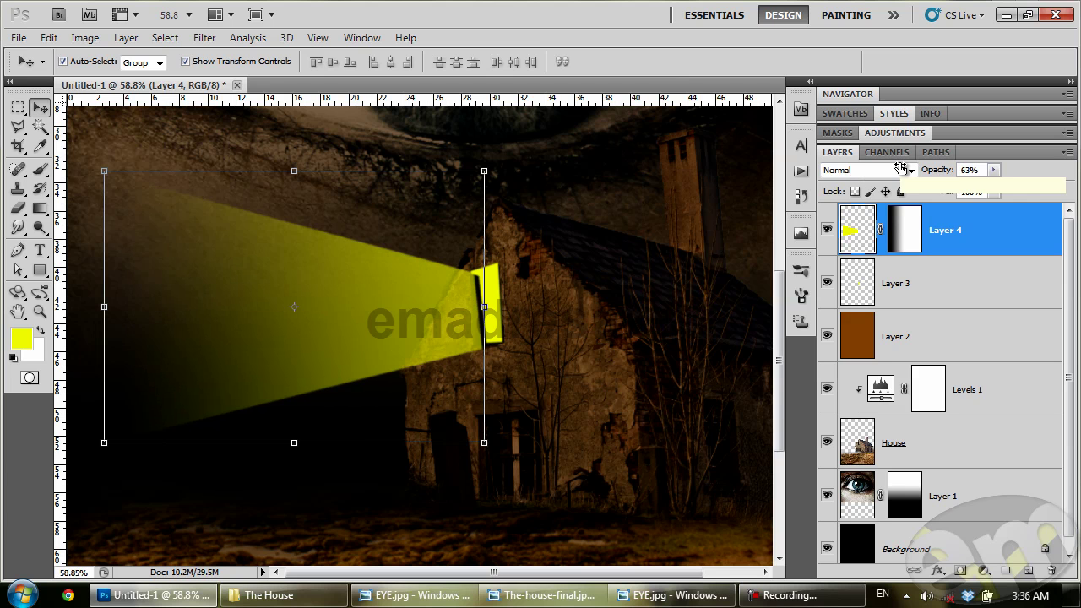
Step: Select the yellow window Layer 3, nudge it slightly, then delete the layer
left_click(588, 302)
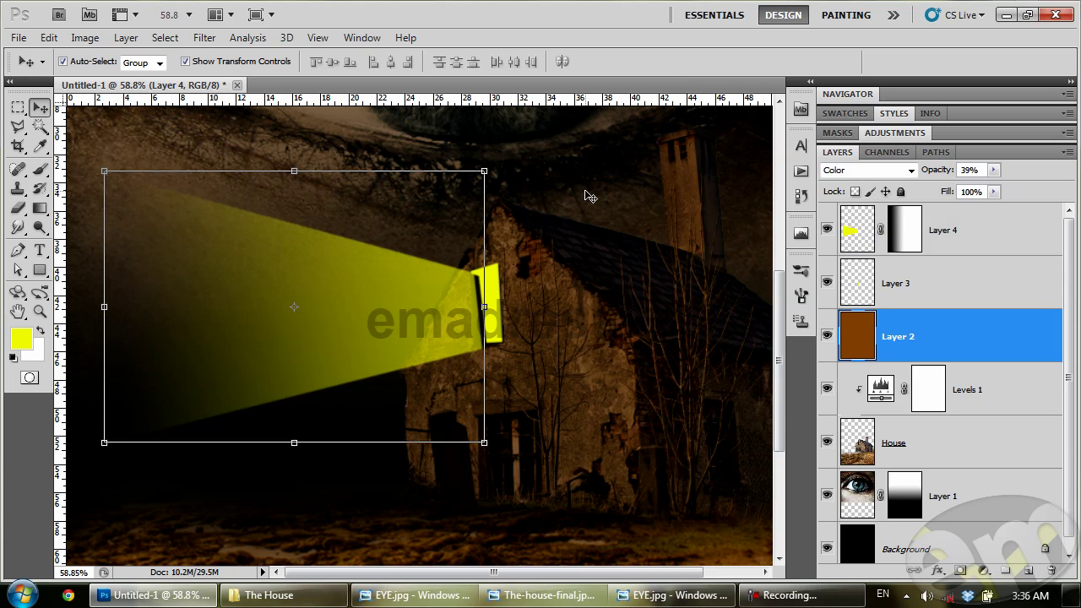
left_click(483, 299)
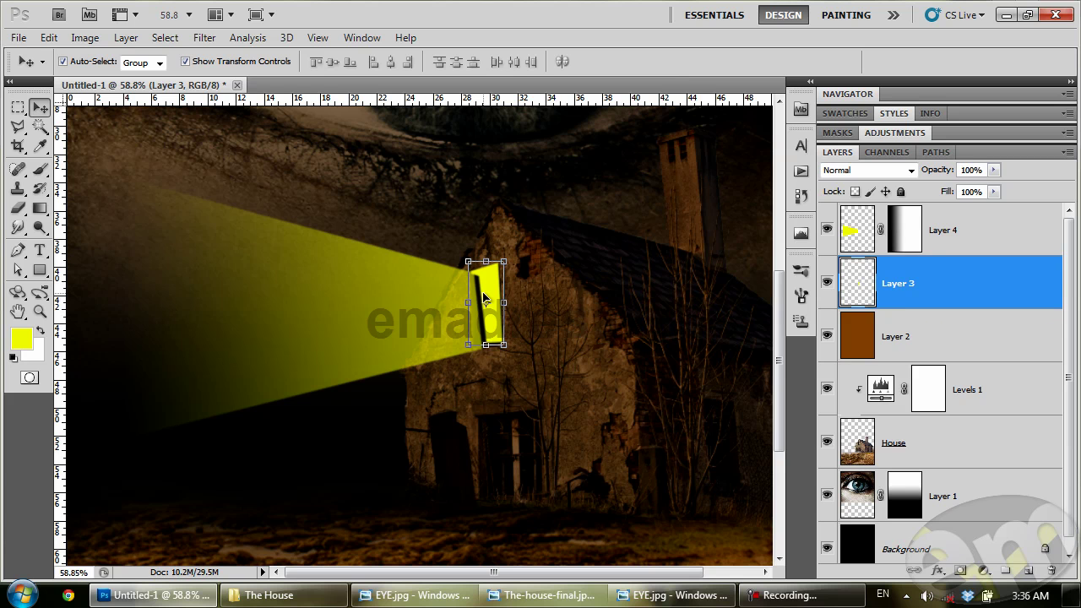
key("Left")
key("Left")
key("Left")
key("Down")
key("Down")
key("Down")
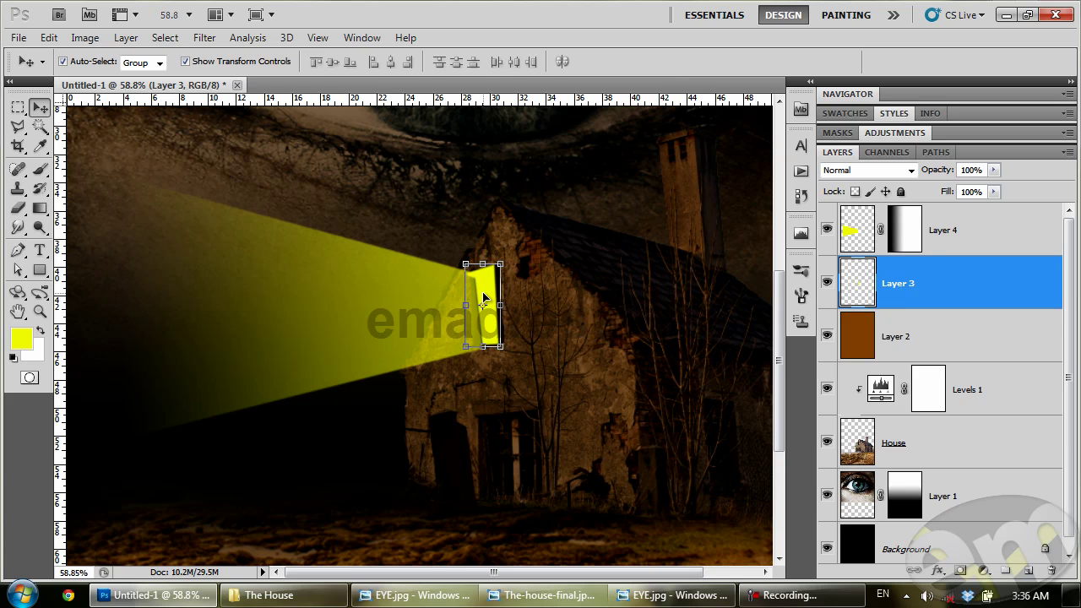
left_click(548, 203)
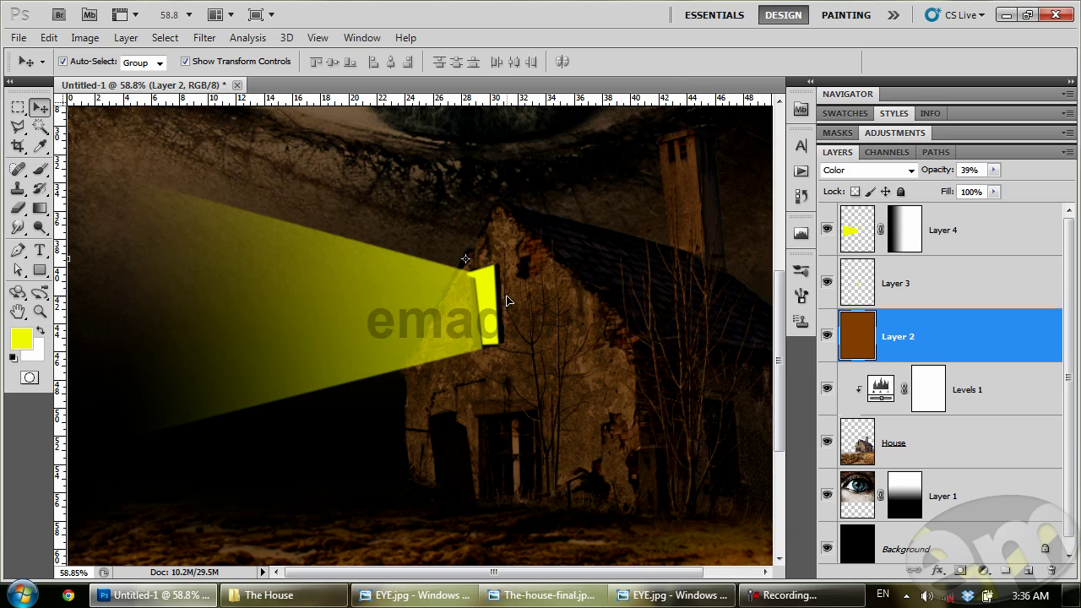
left_click(491, 286)
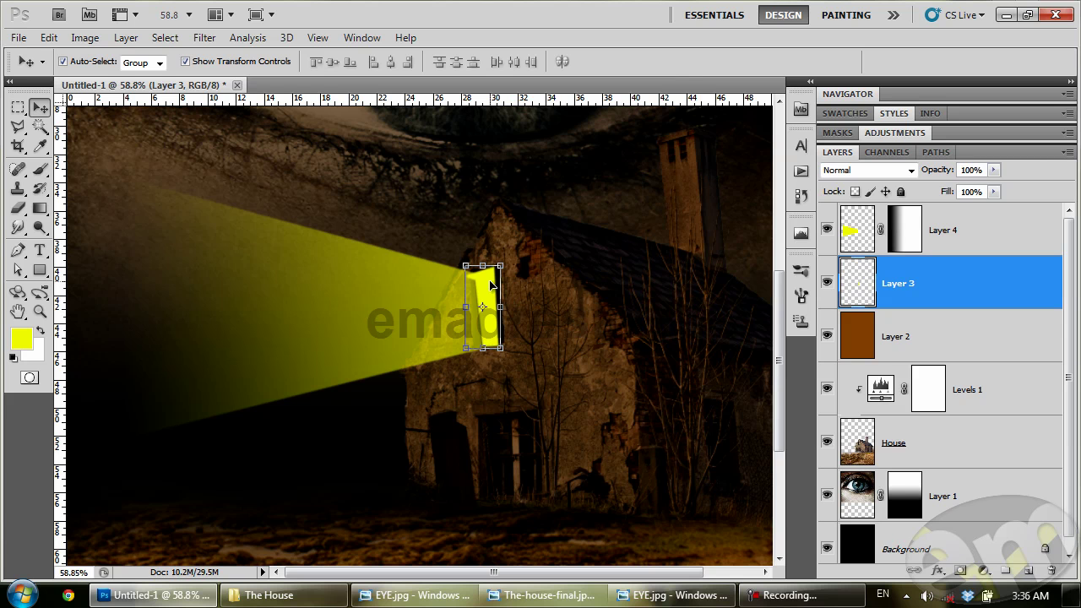
key("Delete")
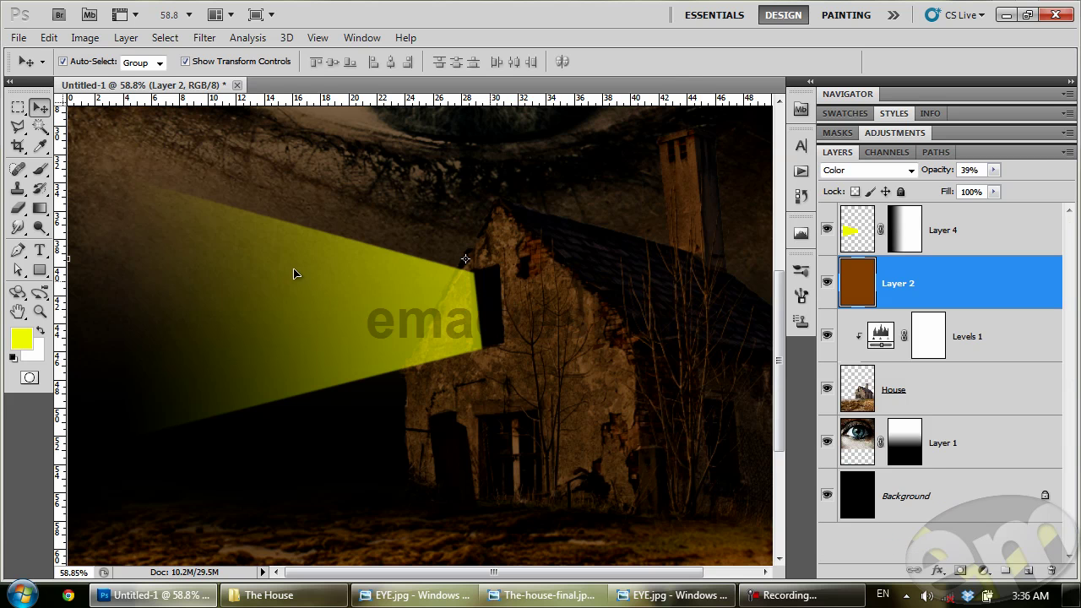
left_click(18, 128)
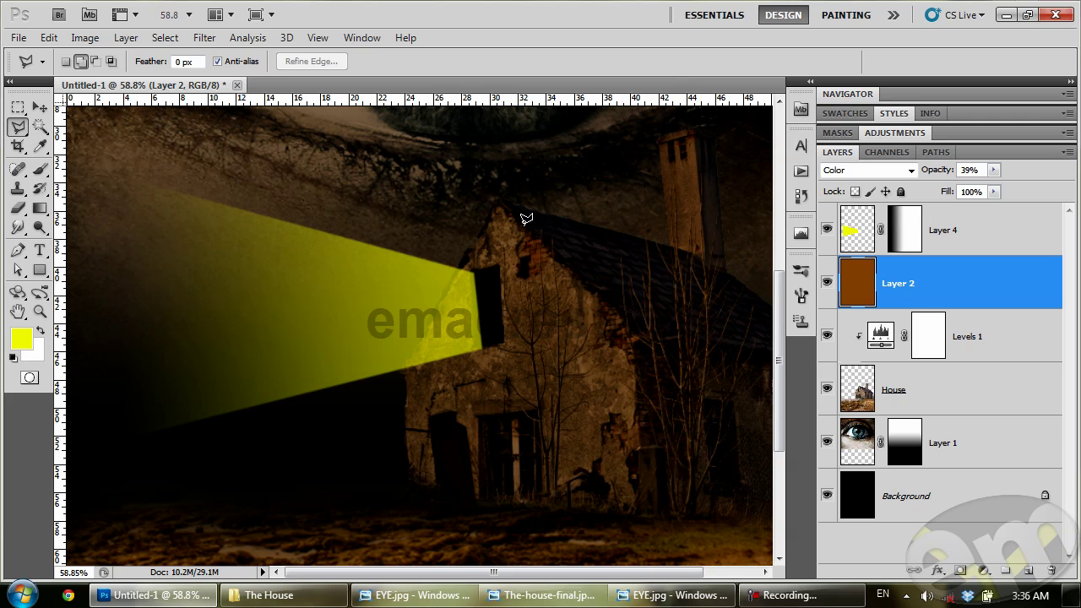
Step: Redraw the upper window outline and fill it yellow on a new Layer 5
left_click(473, 269)
left_click(498, 265)
left_click(502, 341)
left_click(481, 346)
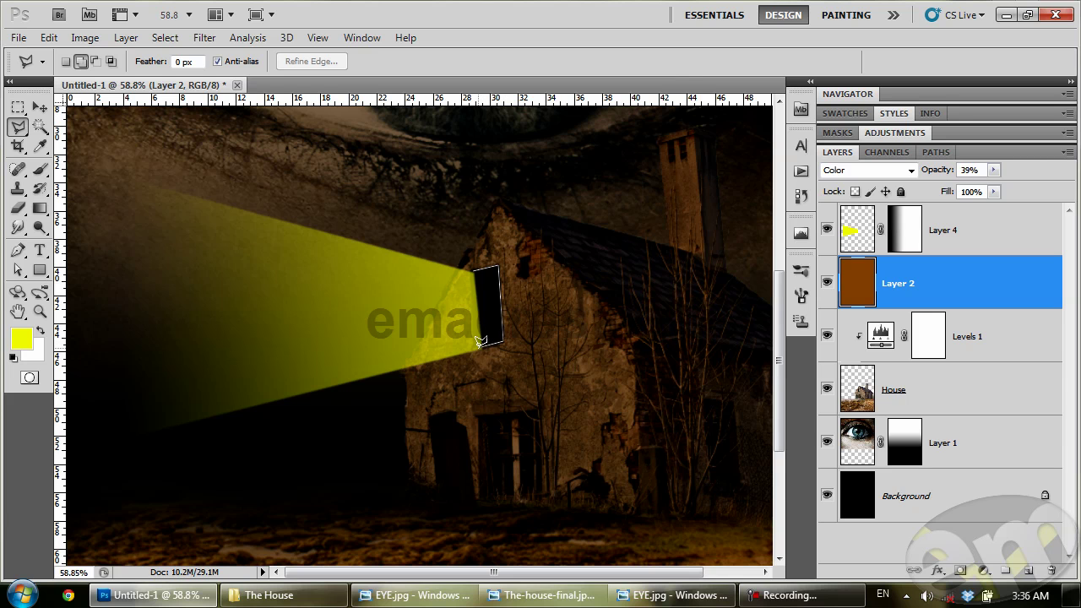
left_click(475, 268)
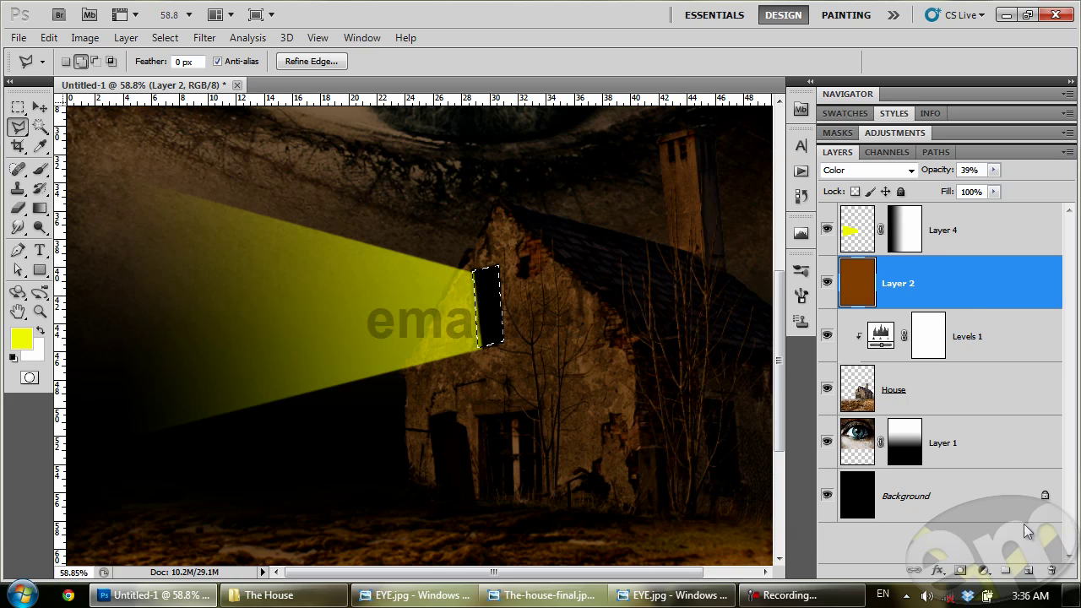
left_click(1030, 572)
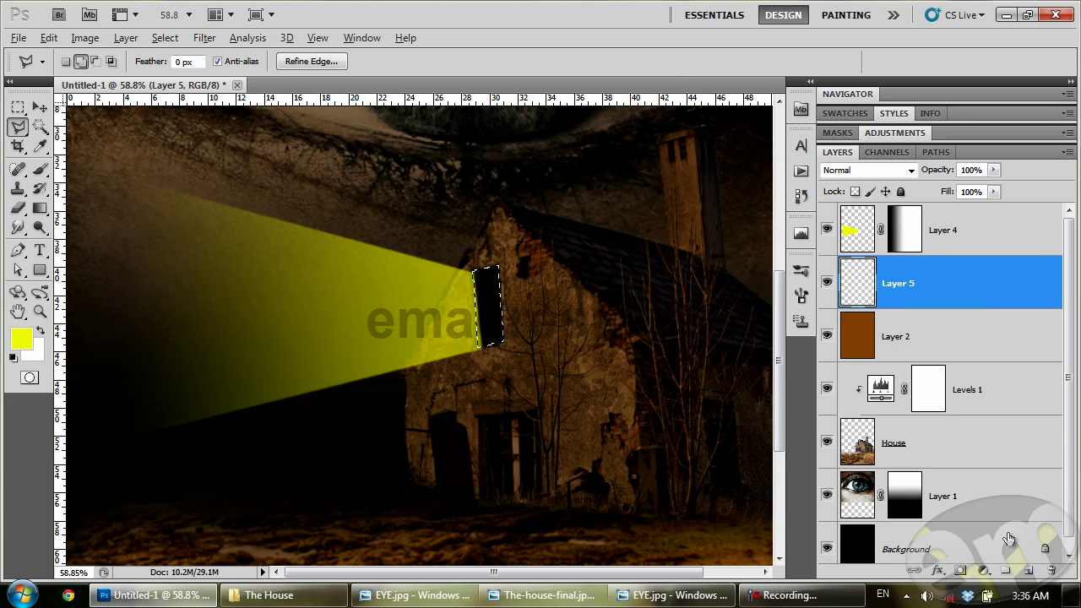
key("alt+BackSpace")
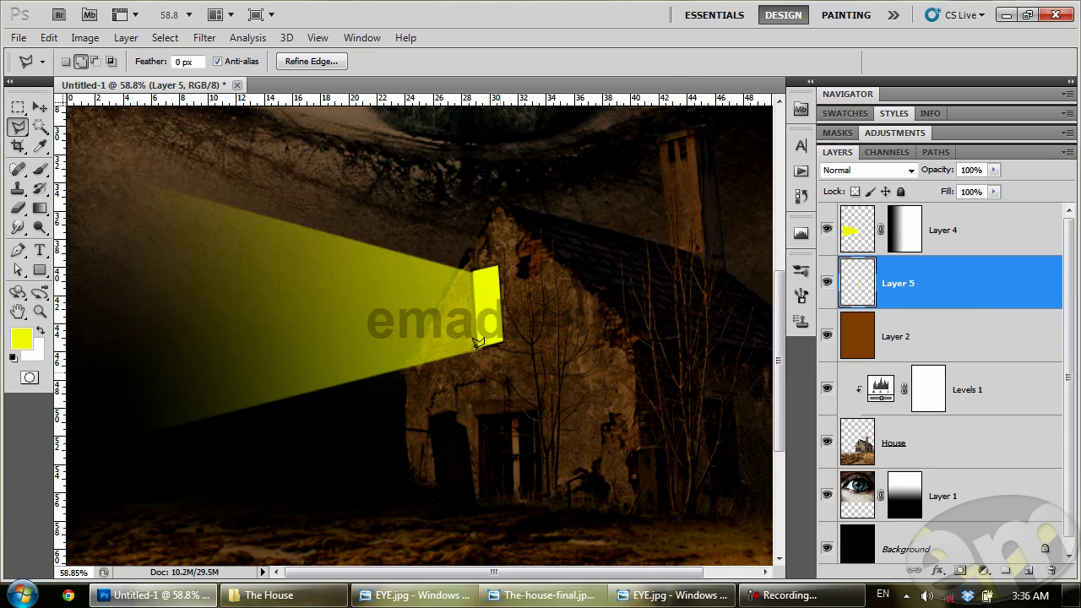
key("ctrl+d")
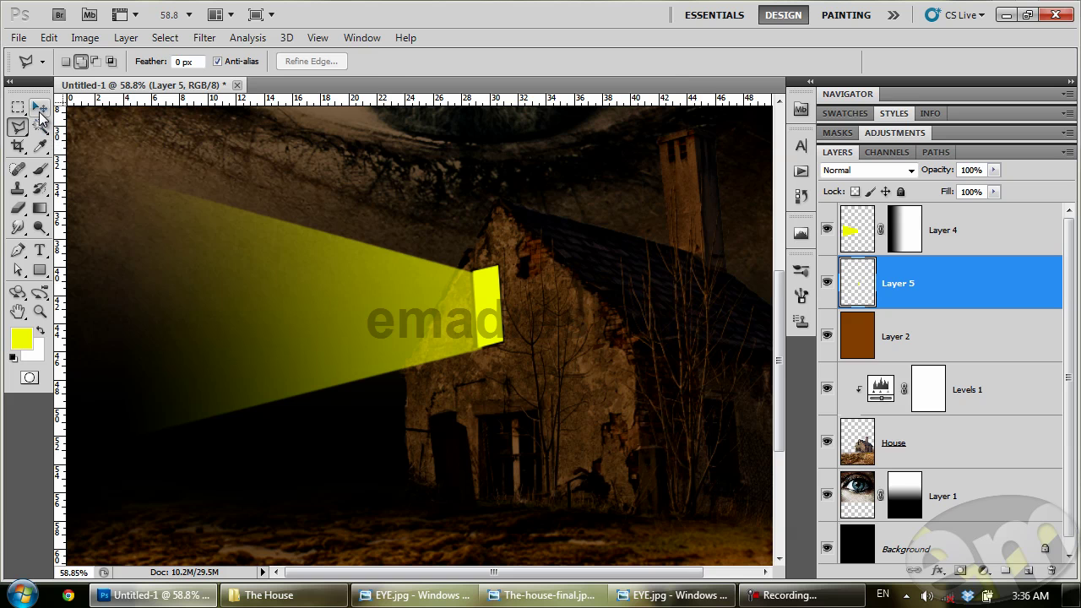
Step: Blur the yellow window and set Layer 5 opacity to 85%
left_click(39, 108)
left_click(204, 38)
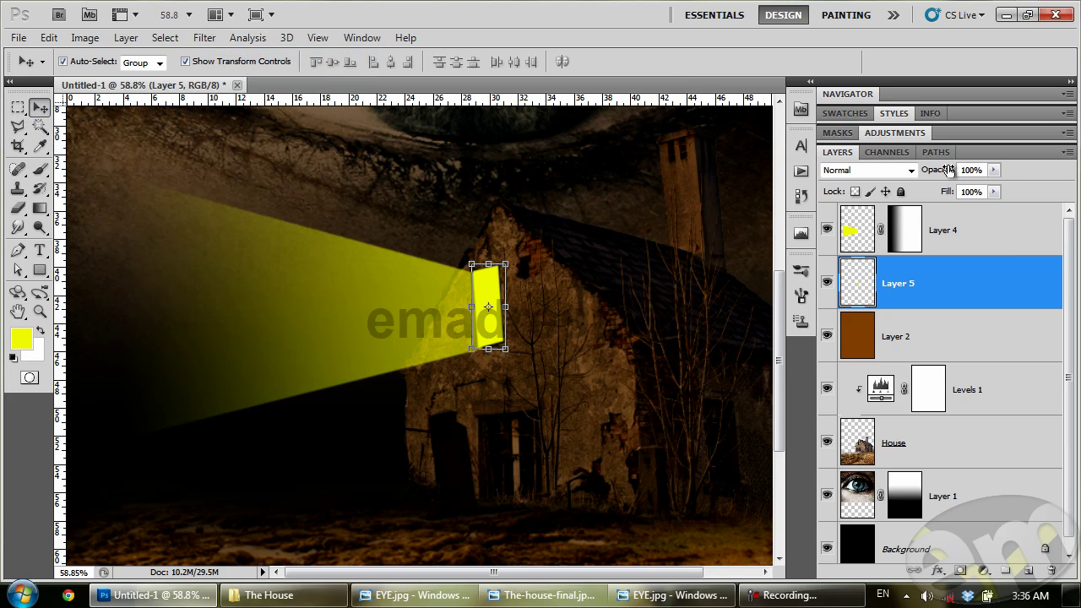
left_click_drag(946, 171, 922, 171)
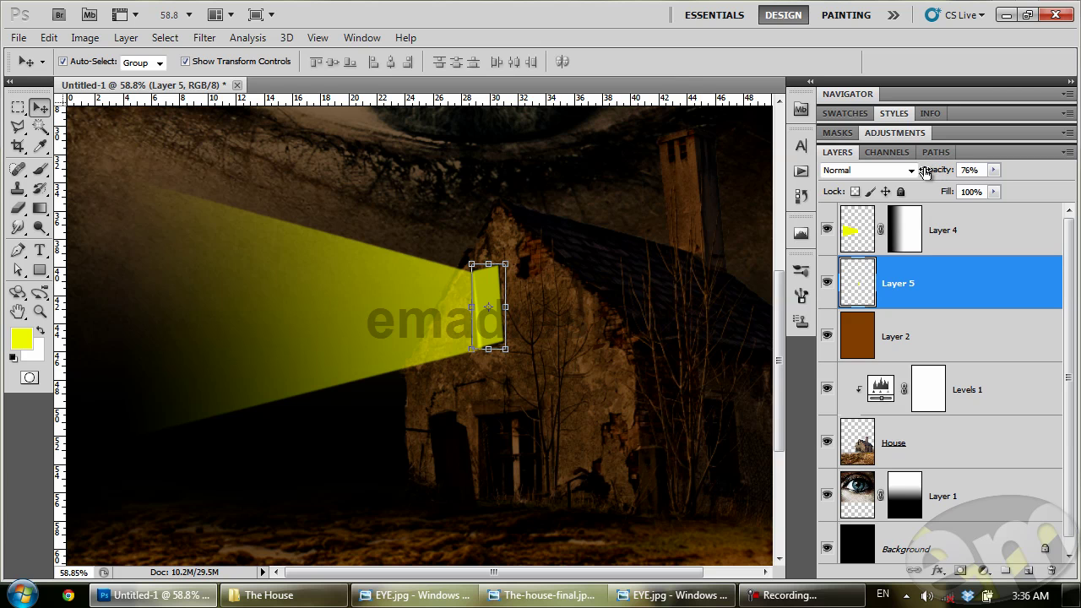
left_click_drag(922, 171, 933, 171)
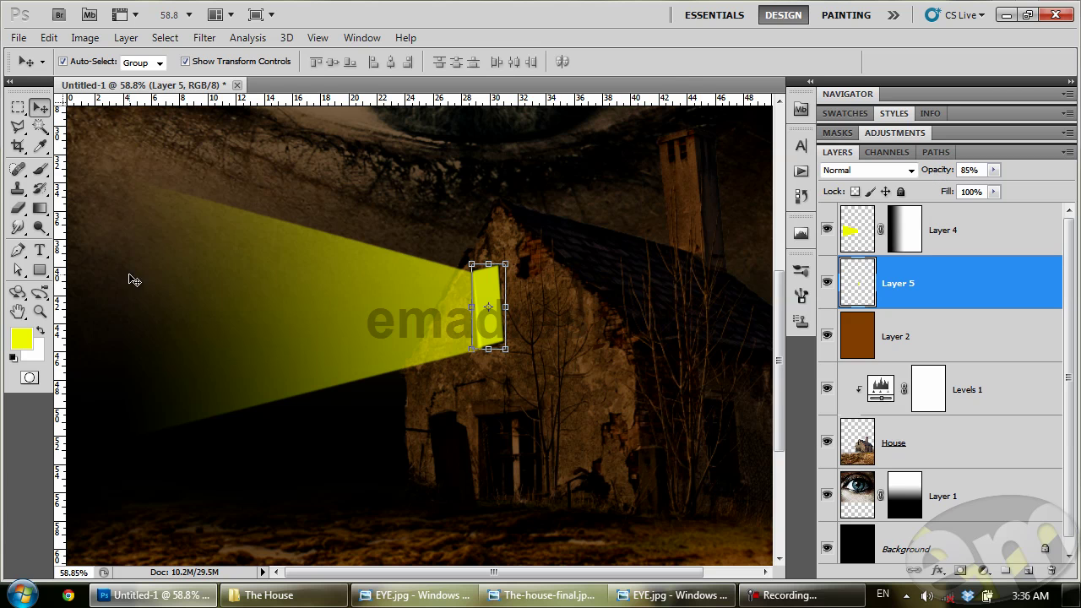
left_click(44, 311)
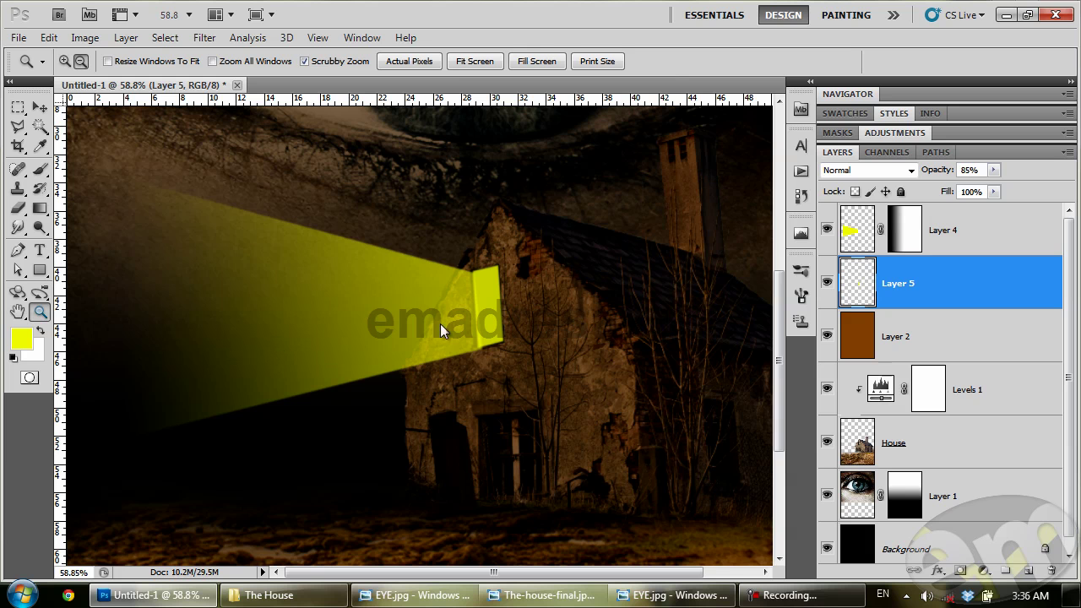
Step: Zoom out to the whole poster and dim the Layer 4 beam to 49% opacity
left_click(439, 332, "alt")
left_click(410, 335, "alt")
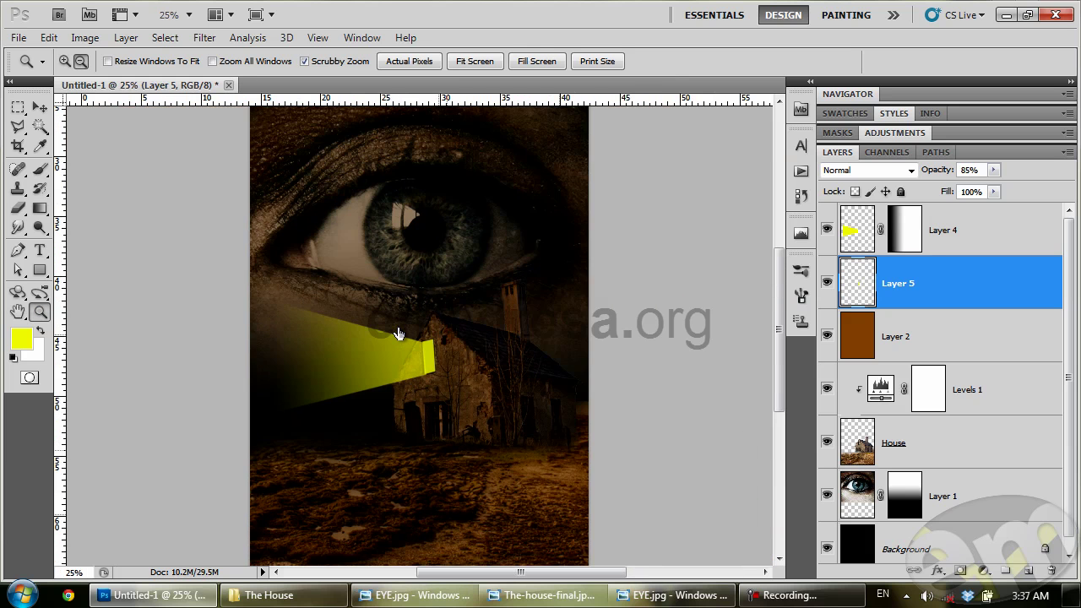
left_click(398, 333, "alt")
left_click(944, 238)
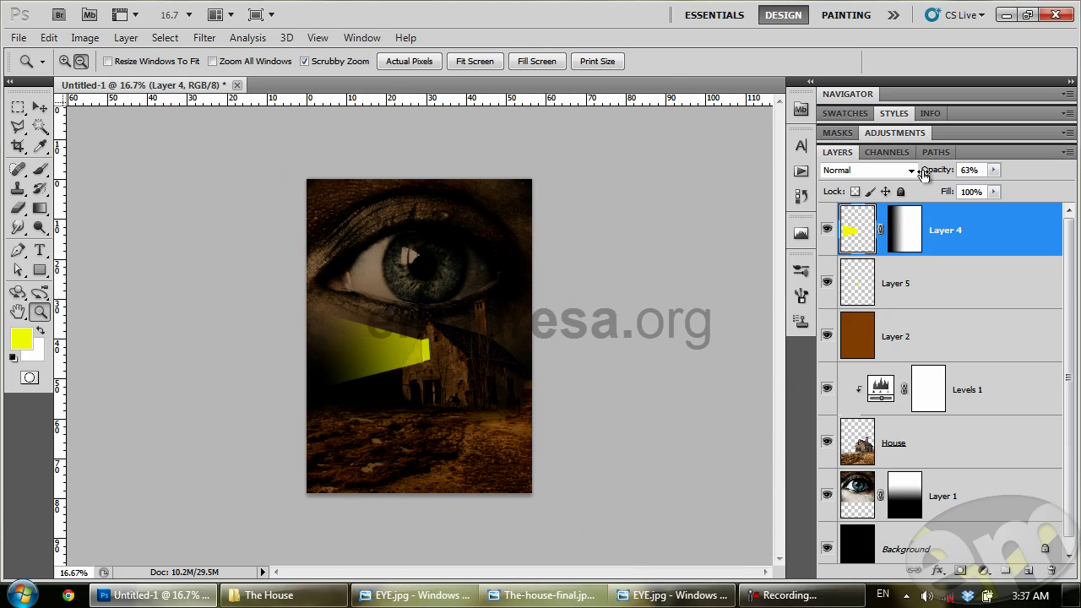
left_click_drag(926, 172, 915, 171)
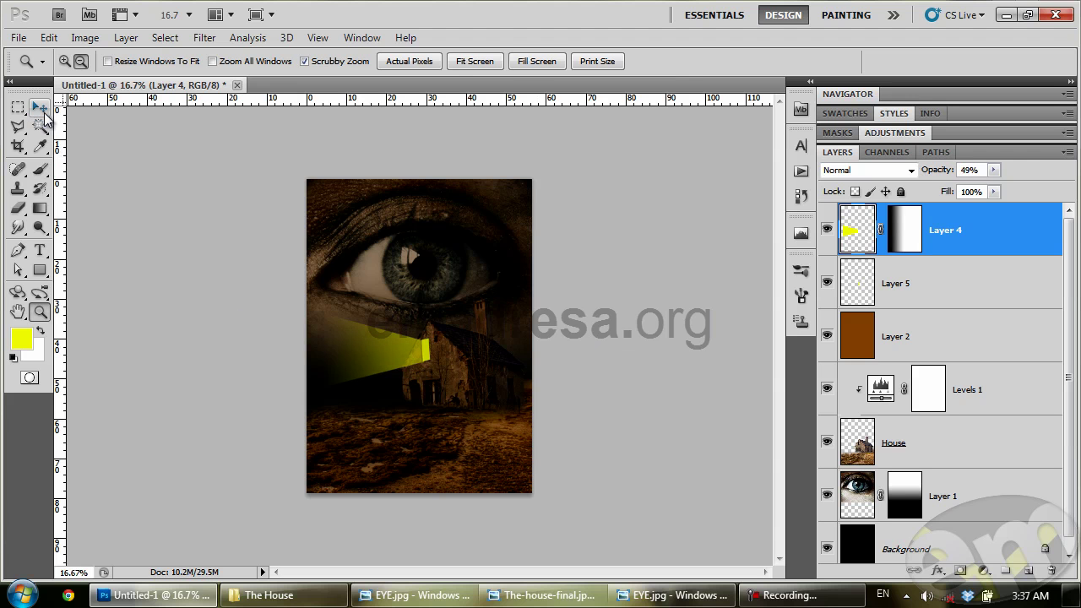
left_click(39, 108)
left_click(473, 387)
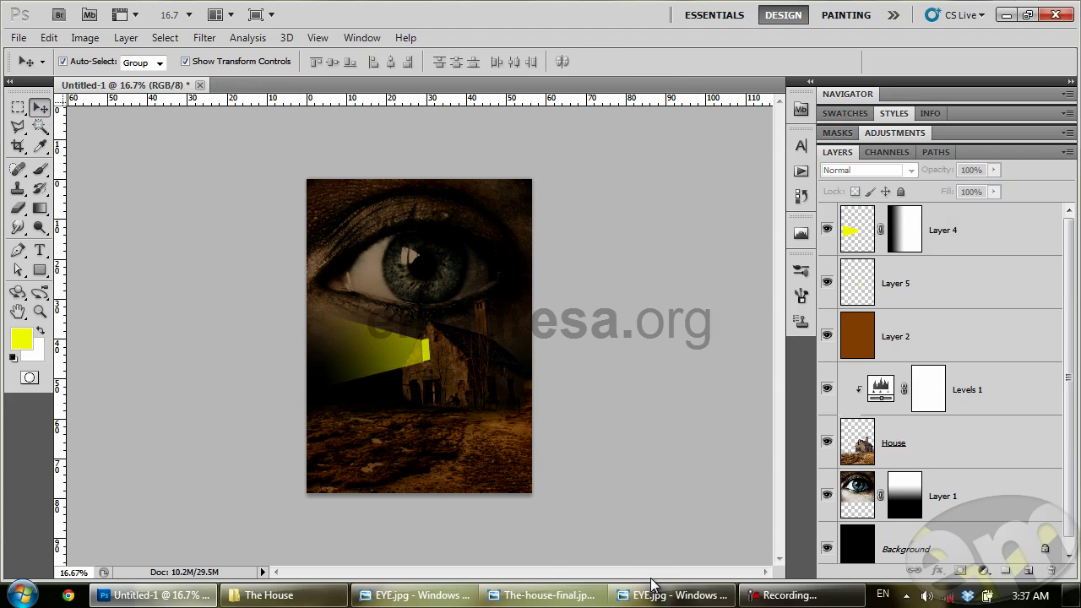
Step: Compare with the finished reference poster, then fade the beam to 8% opacity
left_click(583, 595)
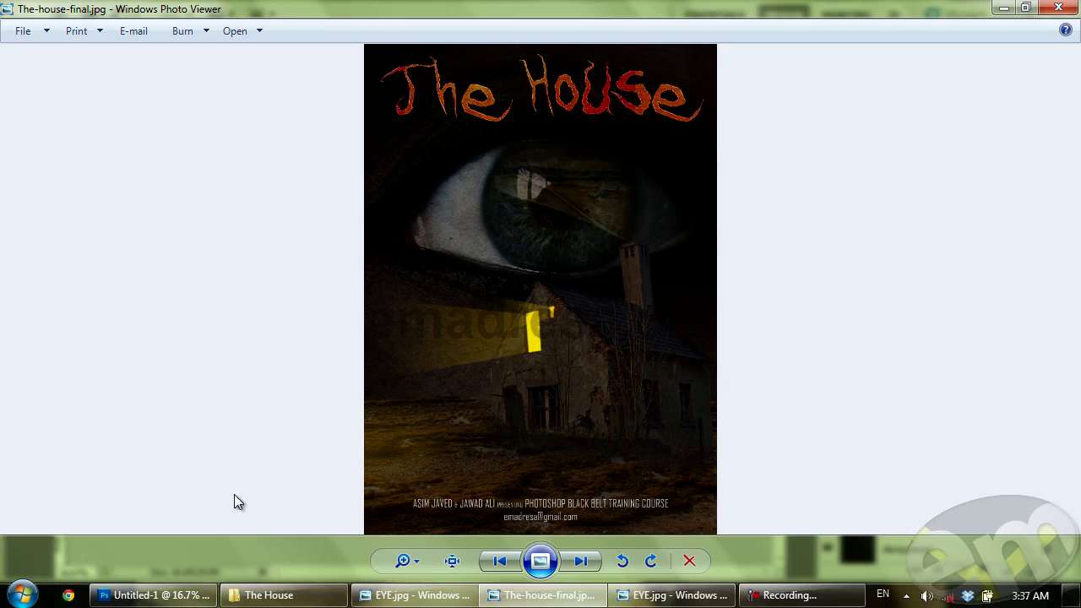
left_click(152, 595)
left_click(380, 360)
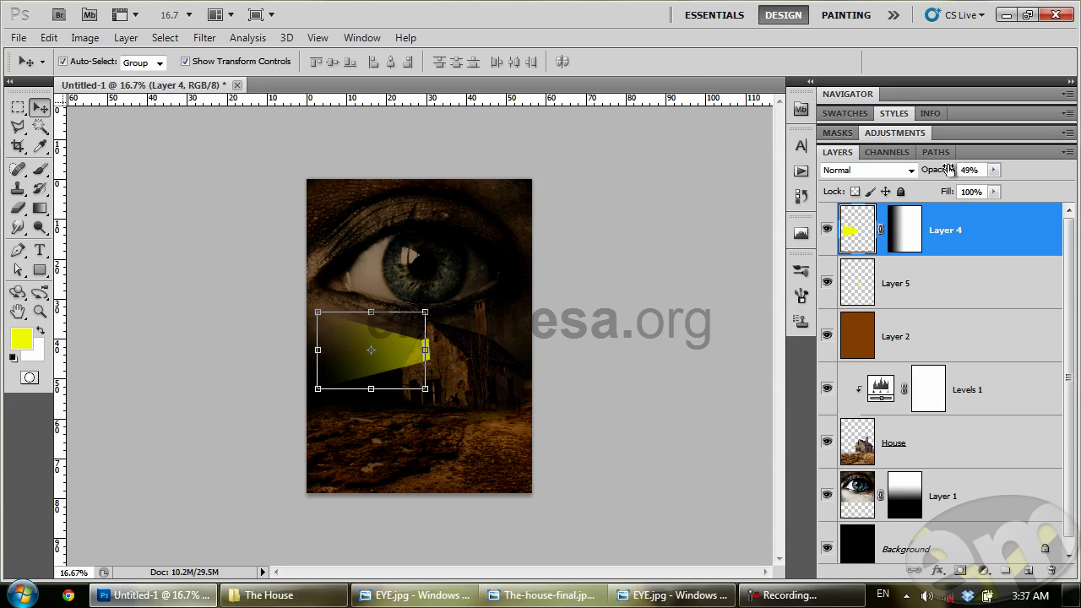
mouse_move(944, 174)
left_mouse_down()
mouse_move(911, 174)
mouse_move(923, 174)
left_mouse_up()
left_click(675, 309)
mouse_move(154, 595)
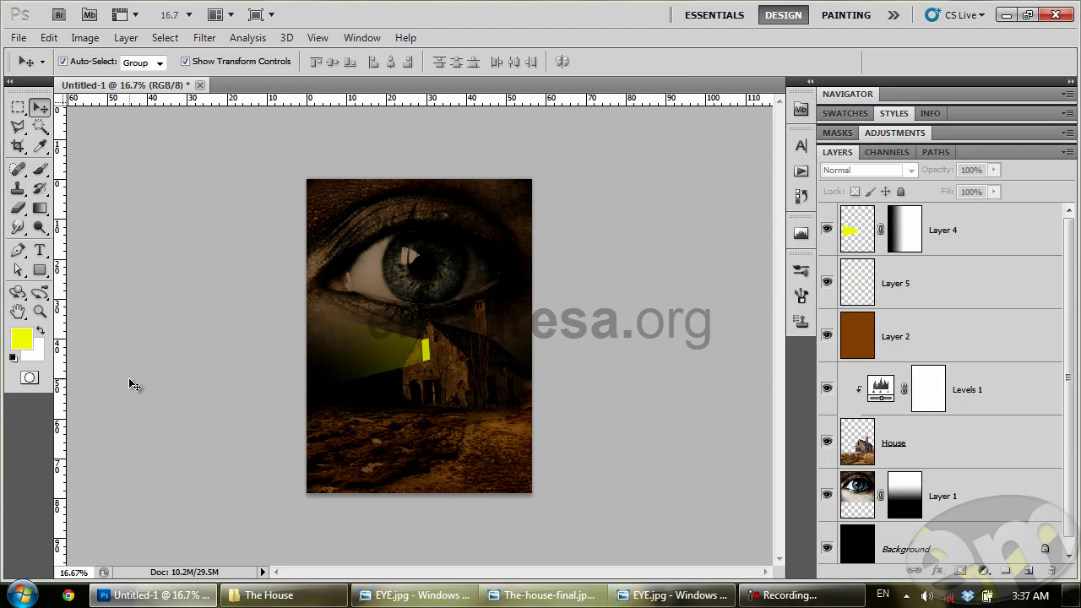
Step: Add a new layer above Layer 5 and brush a soft yellow glow at the left
left_click(39, 169)
left_click(973, 311)
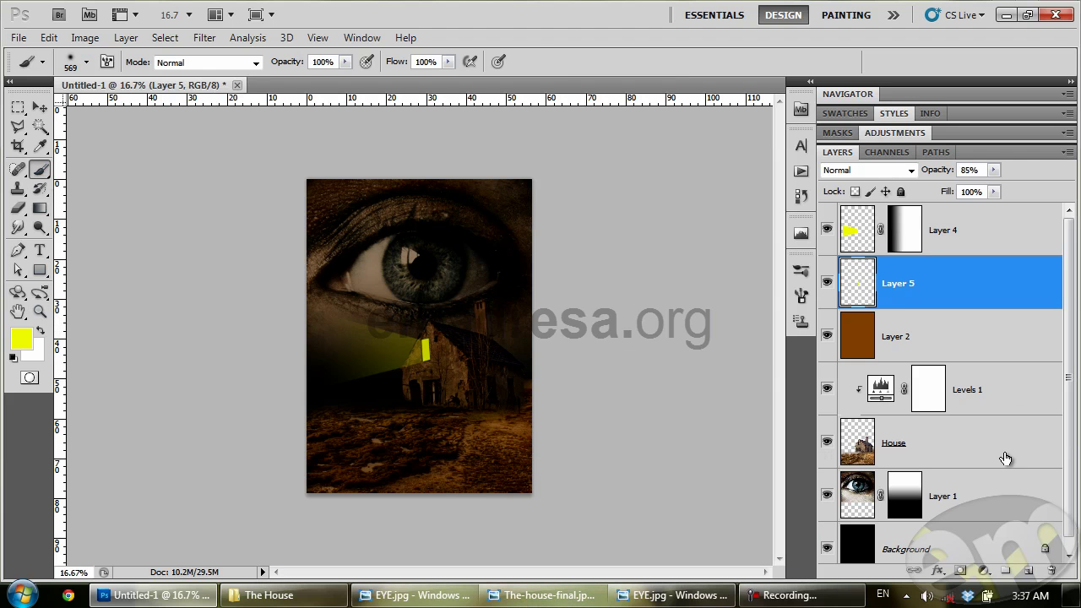
left_click(1028, 570)
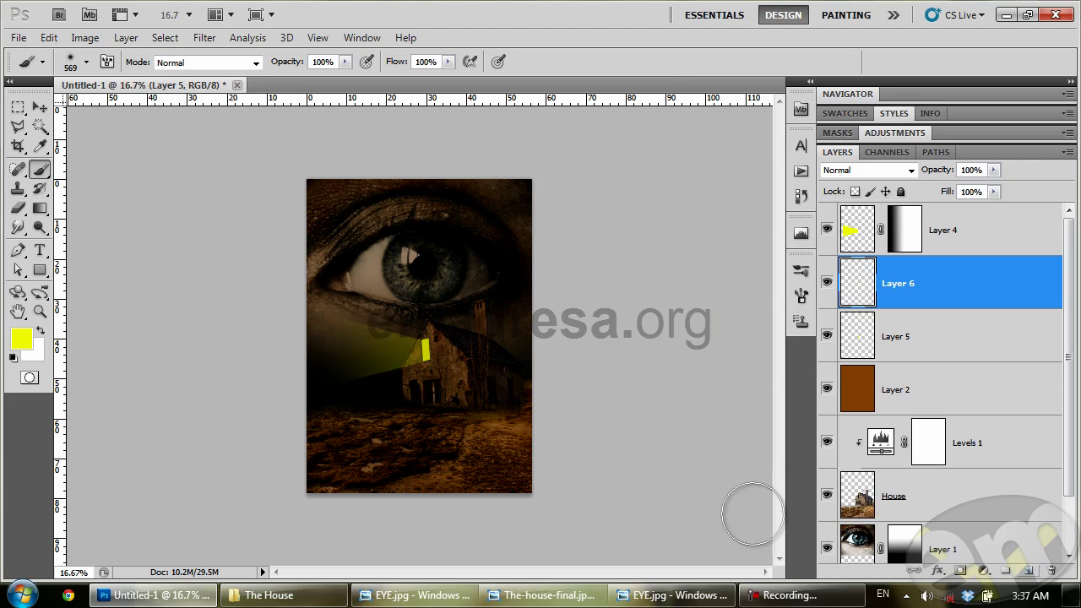
left_click(300, 429)
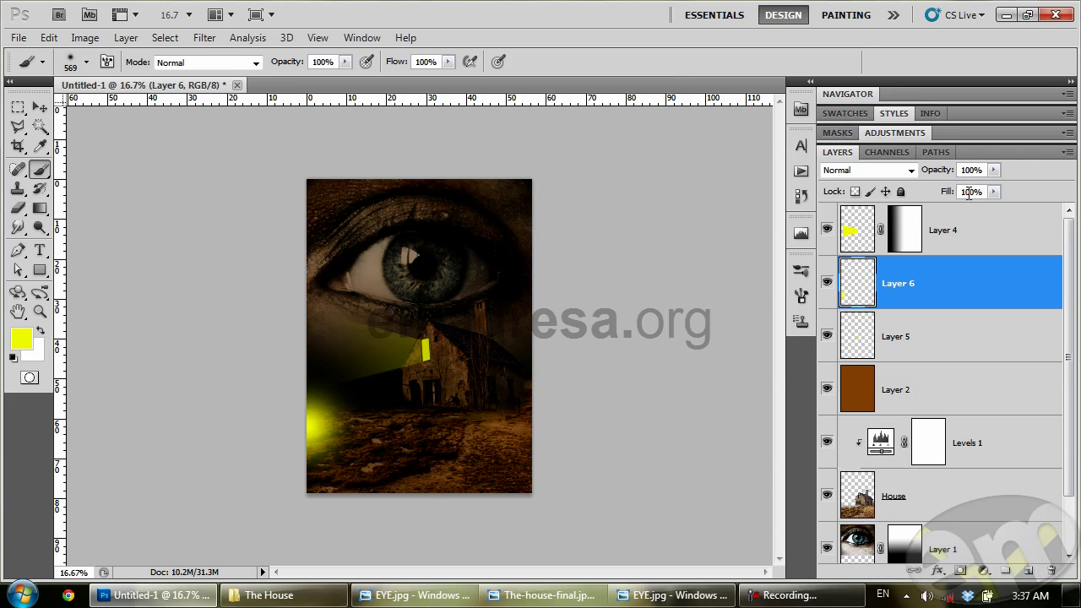
left_click_drag(936, 170, 870, 172)
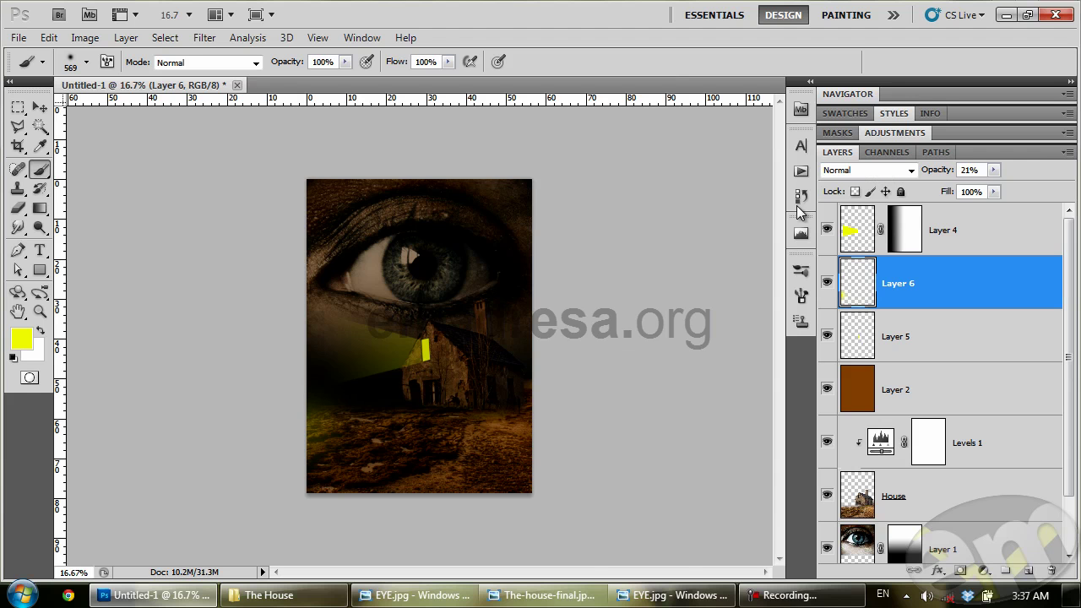
Step: Paint a yellow glow across the ground with a 152 px brush and fade it to 6%
right_click(470, 372)
type("152")
key("Return")
left_click_drag(418, 412, 368, 419)
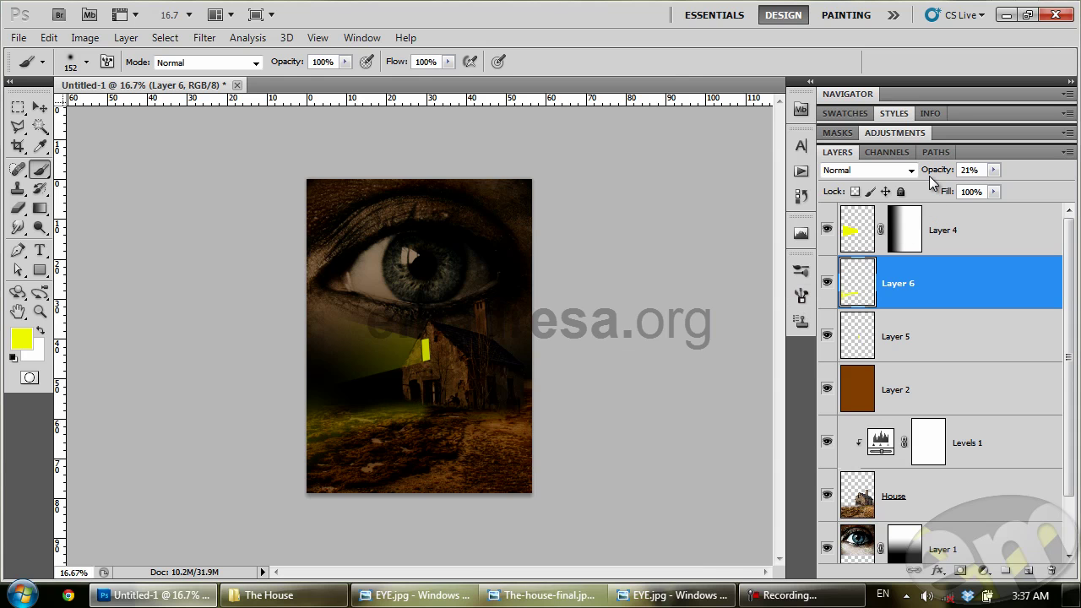
left_click_drag(930, 170, 926, 173)
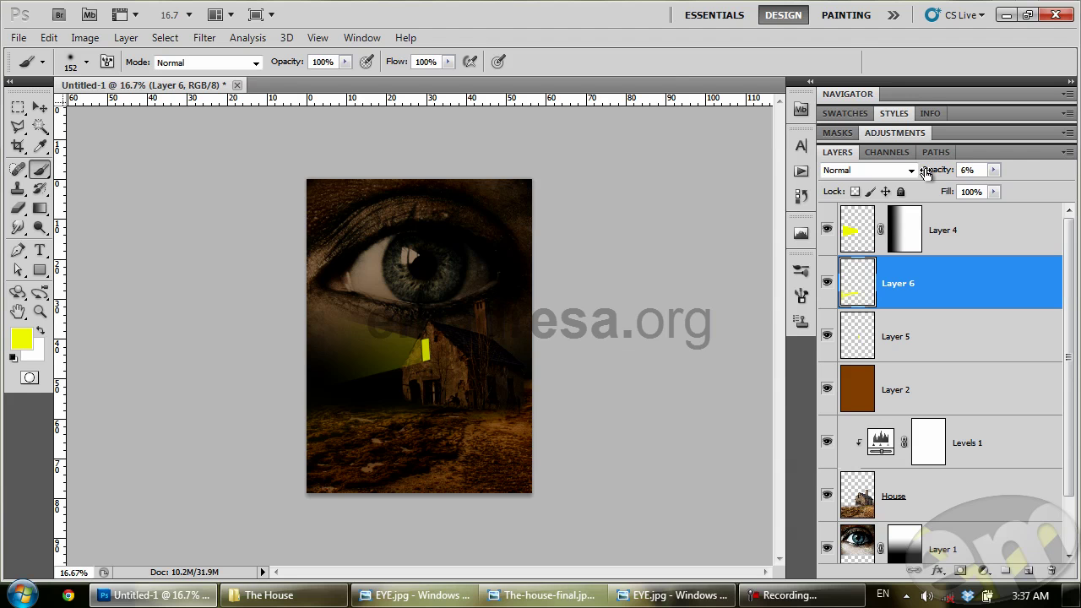
left_click(39, 311)
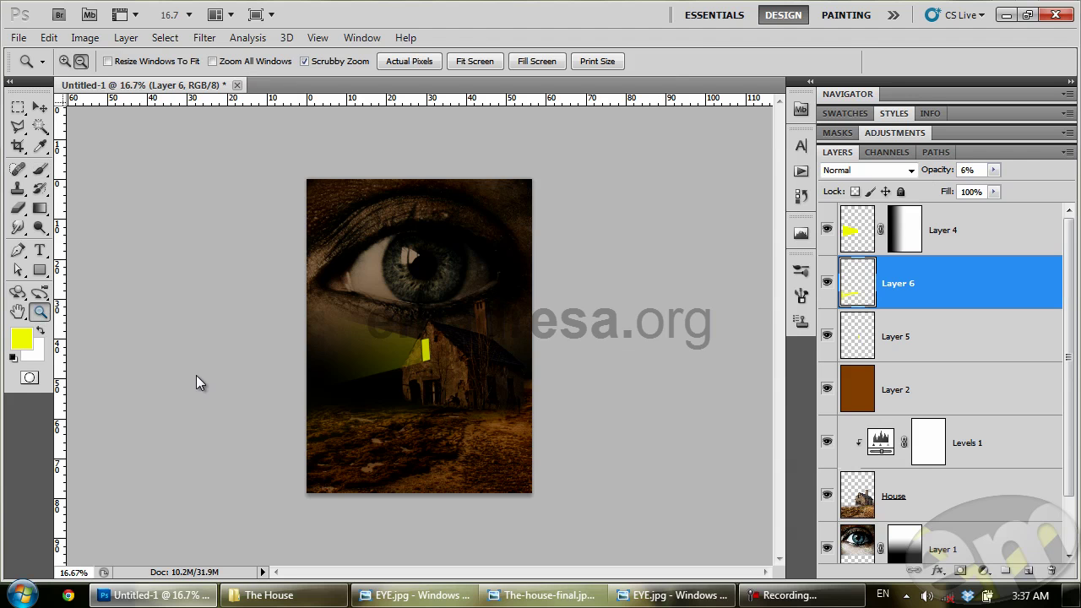
left_click(435, 365, "alt")
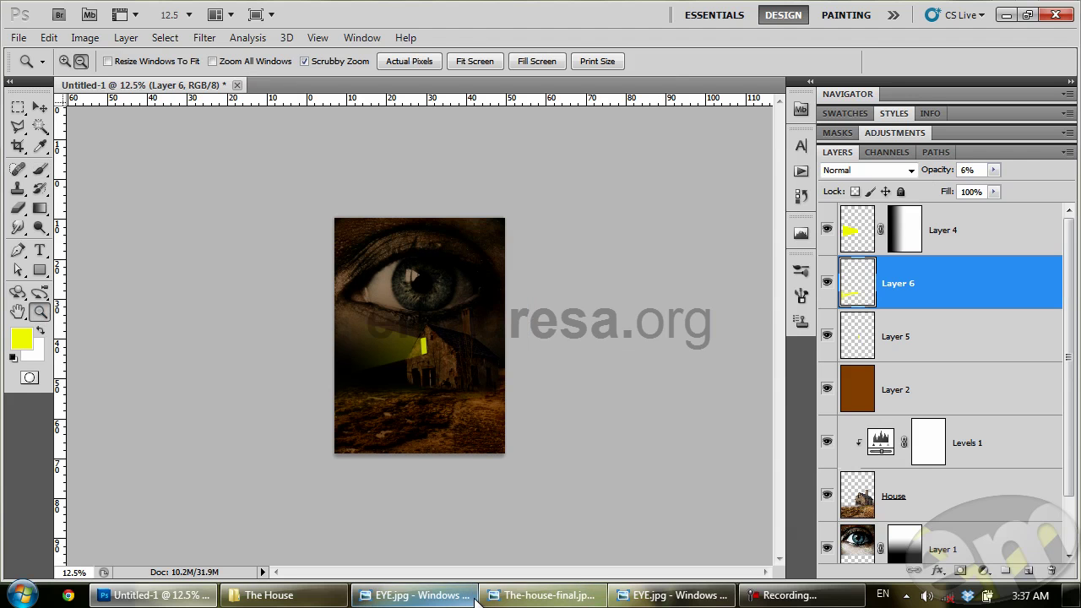
left_click(505, 596)
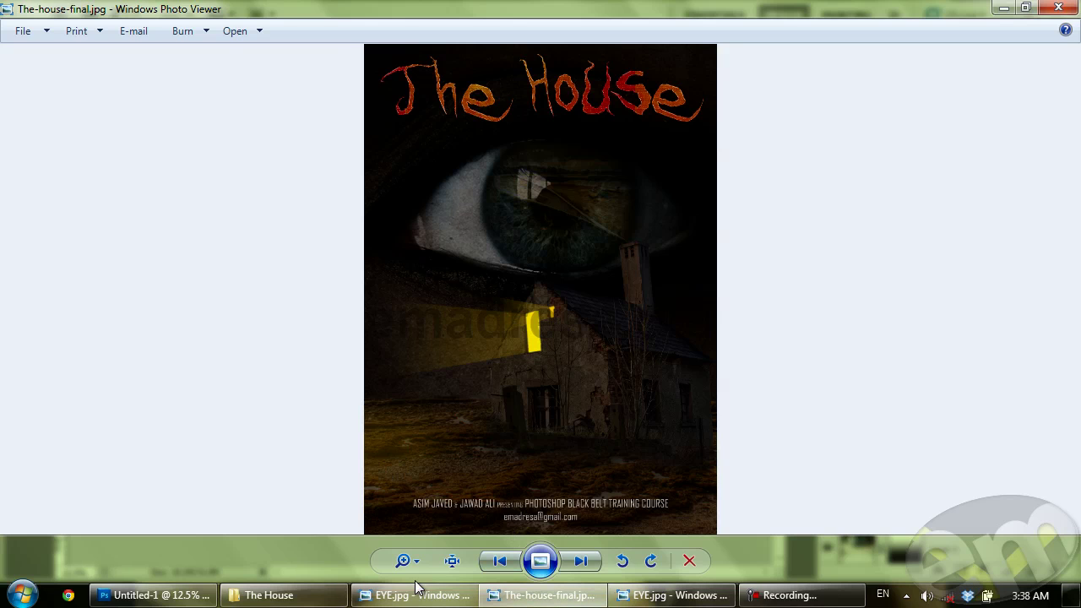
left_click(160, 595)
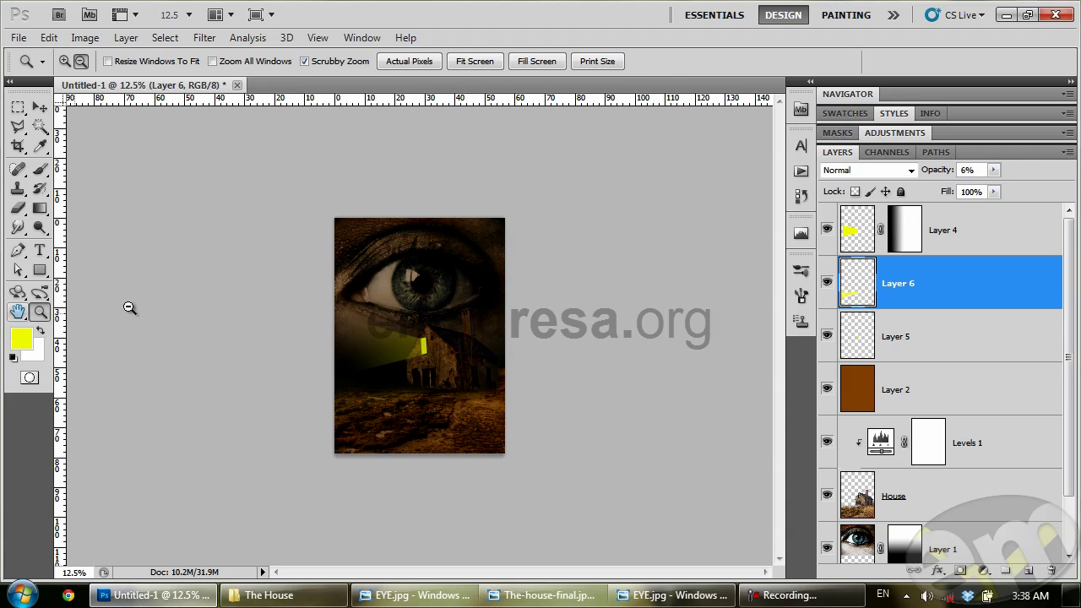
left_click_drag(447, 345, 558, 420)
key("ctrl+1")
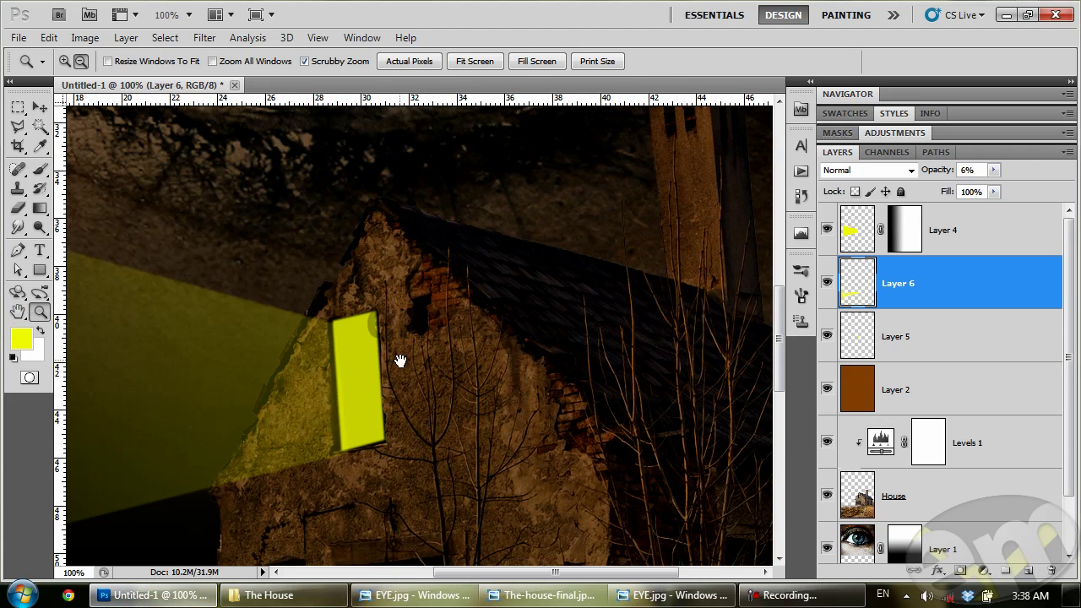
left_click_drag(401, 345, 528, 304)
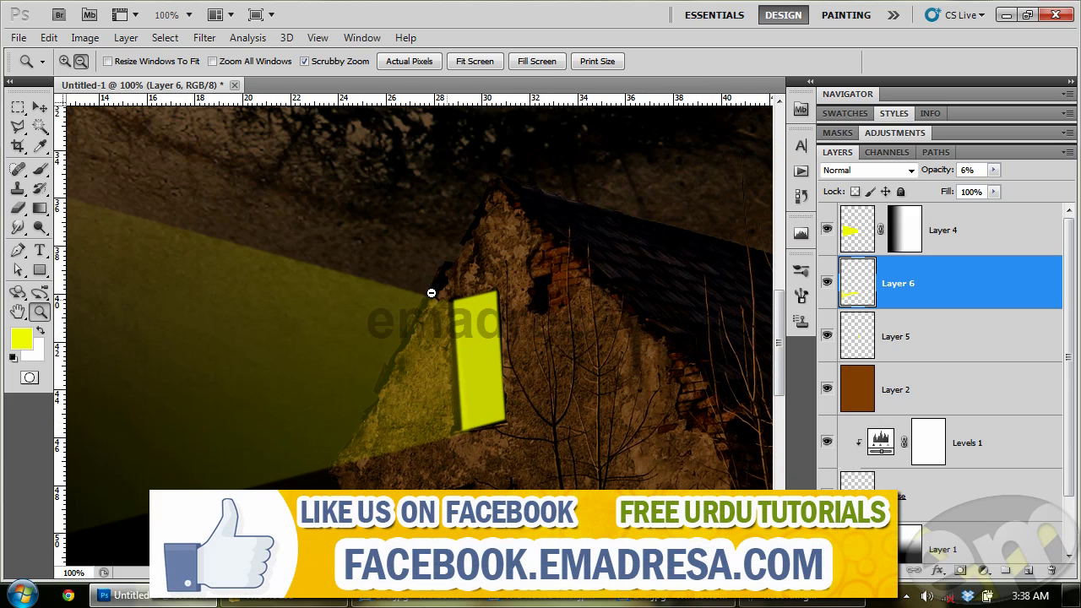
left_click_drag(372, 327, 302, 260)
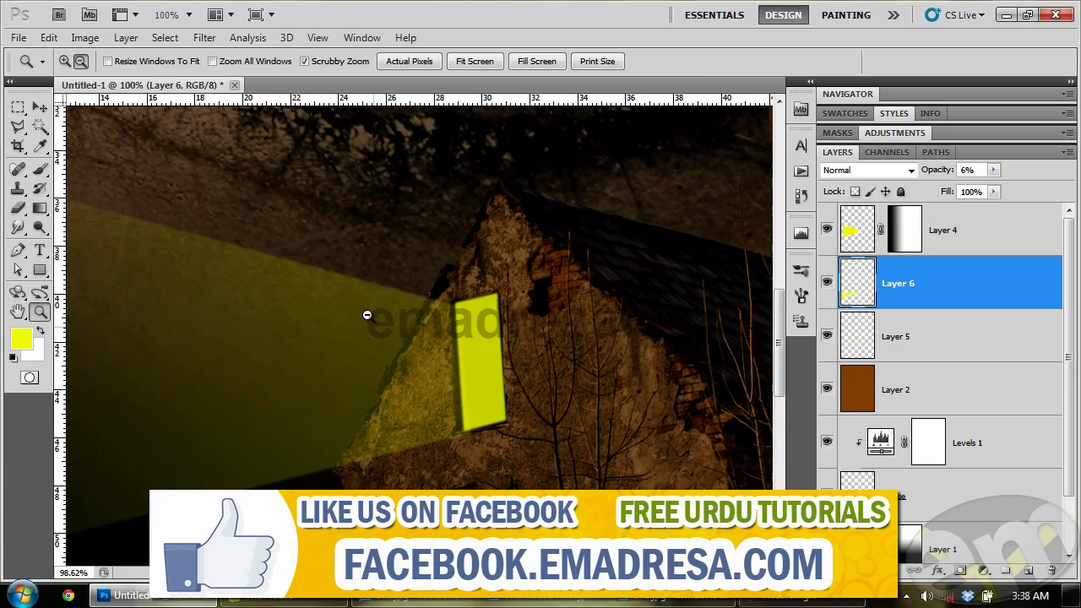